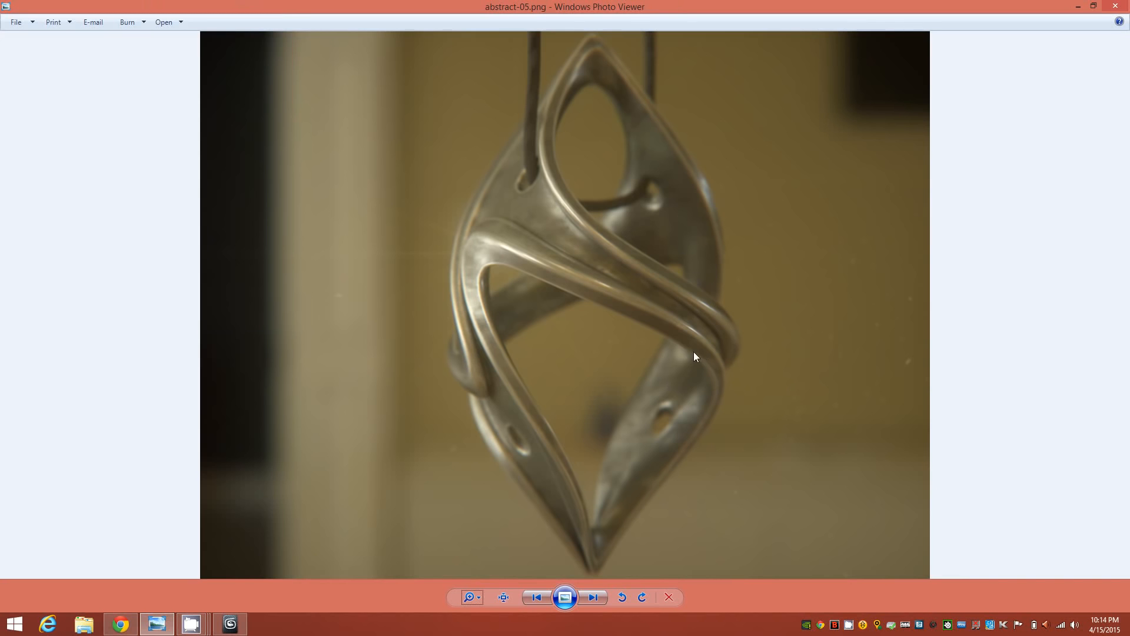
Switch to 3ds Max and create a Hedra extended primitive with a radius of about 65 cm at the grid centre in a maximized Perspective view.
left_click(246, 629)
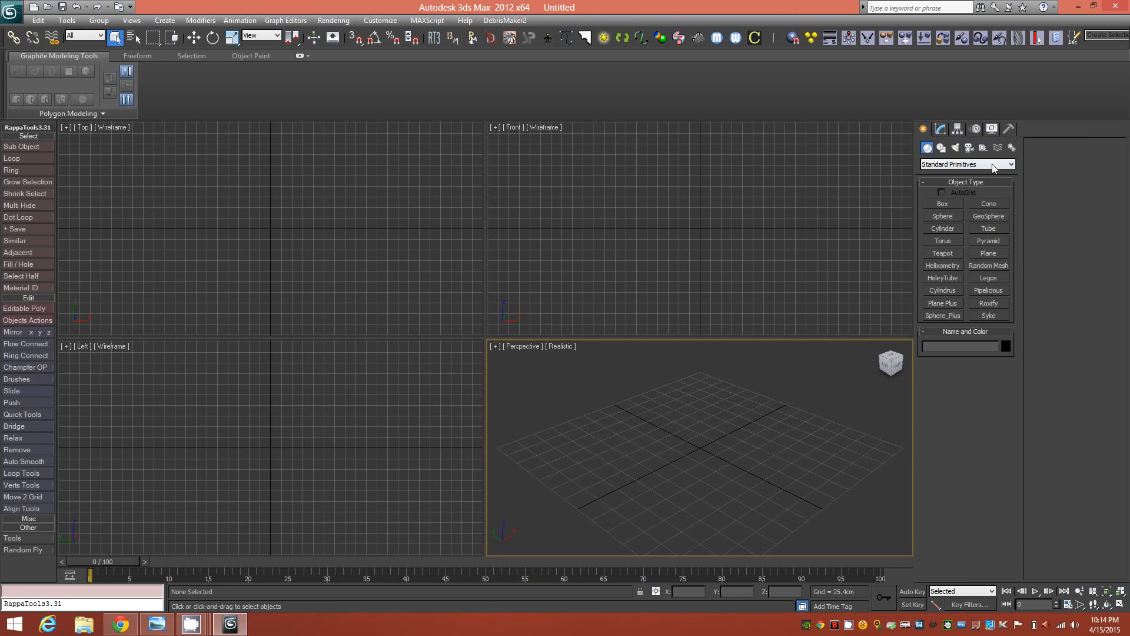
left_click(991, 163)
left_click(980, 179)
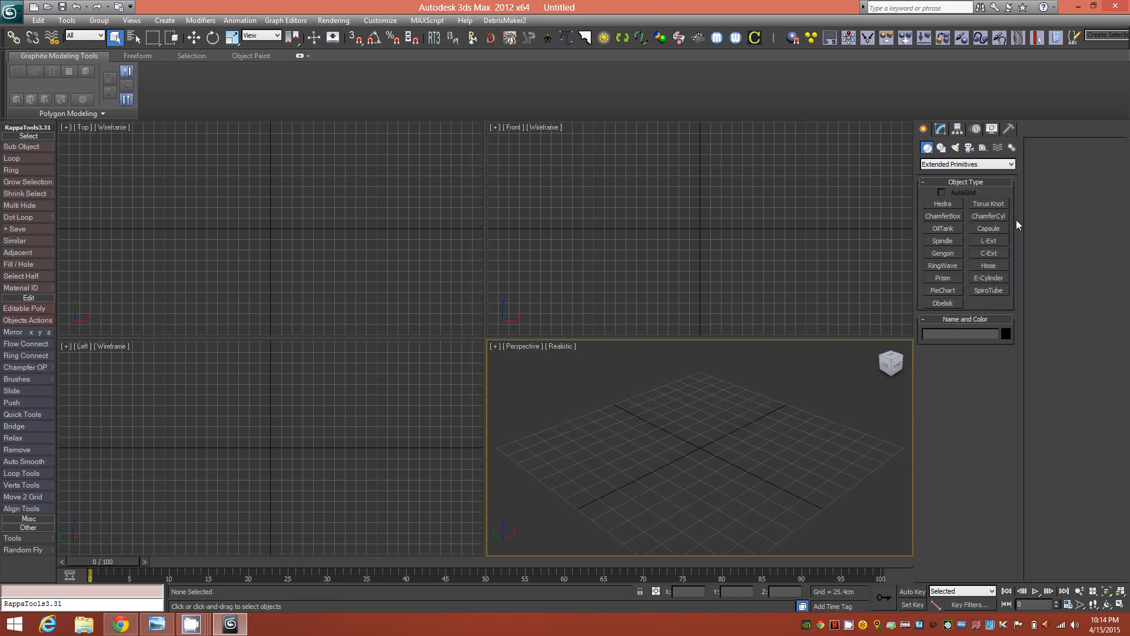
left_click(1121, 605)
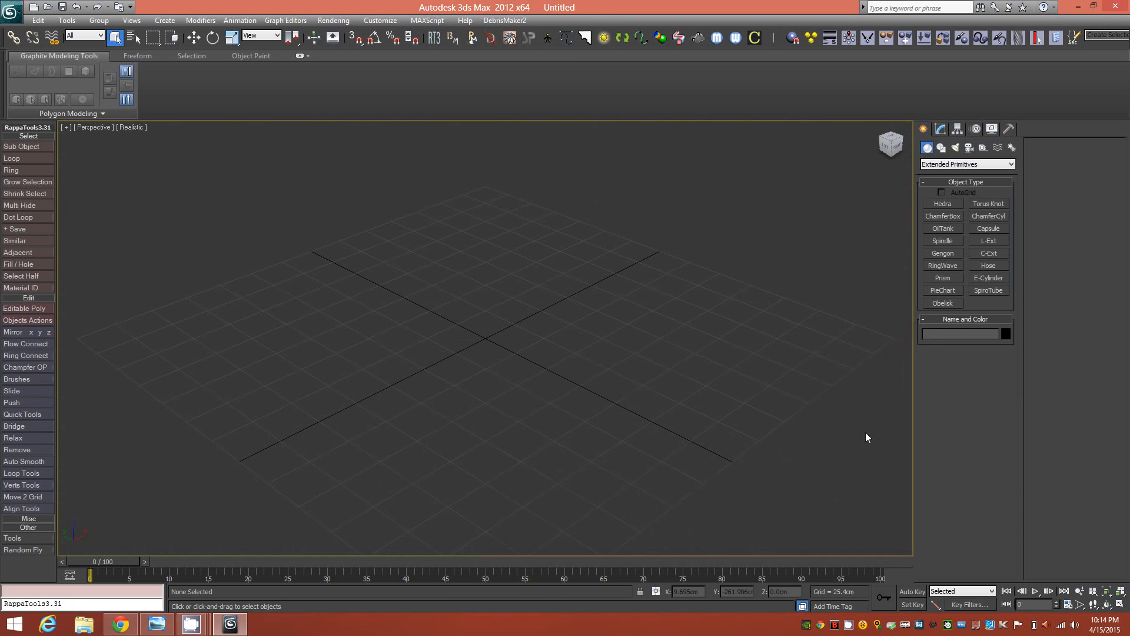
left_click(943, 204)
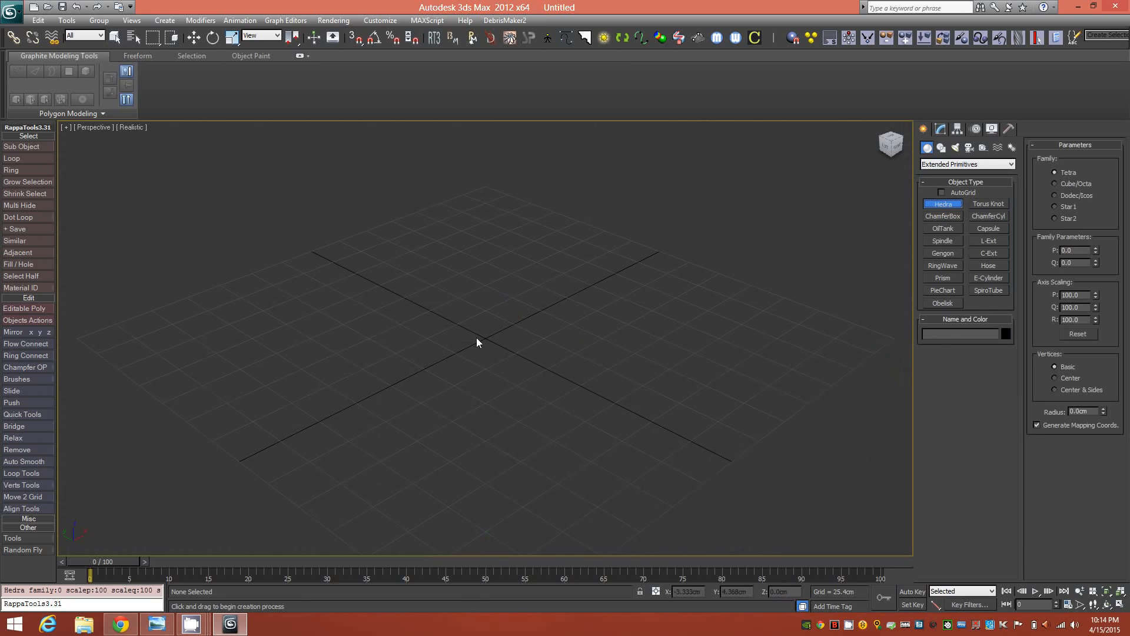
left_click_drag(477, 342, 518, 392)
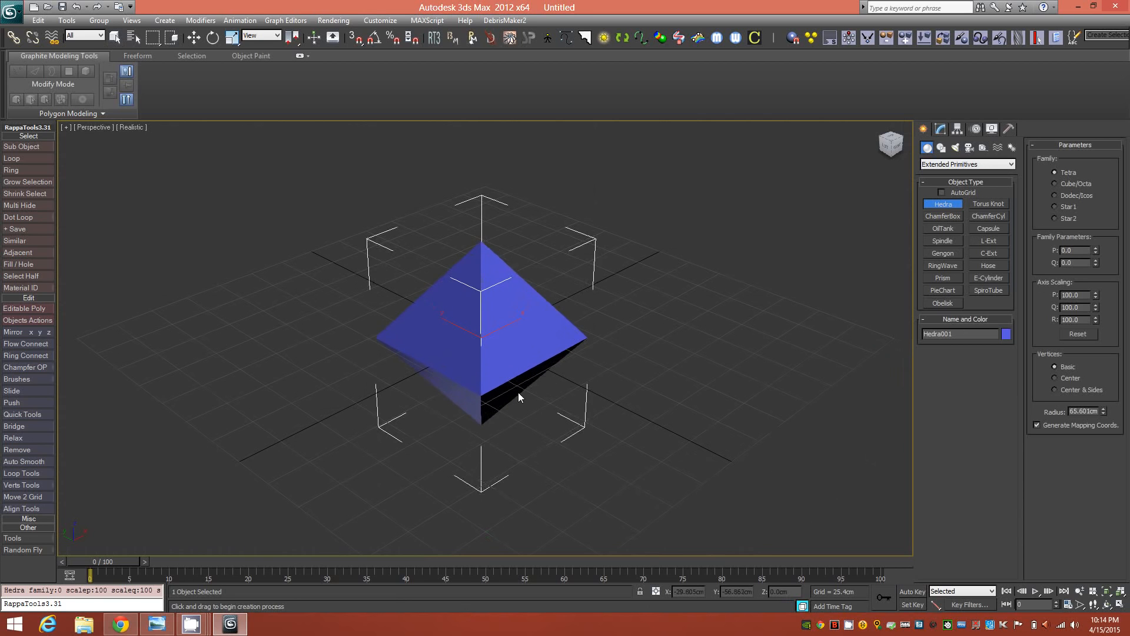
Set the hedra's Q family parameter to 0.7.
left_click(1077, 263)
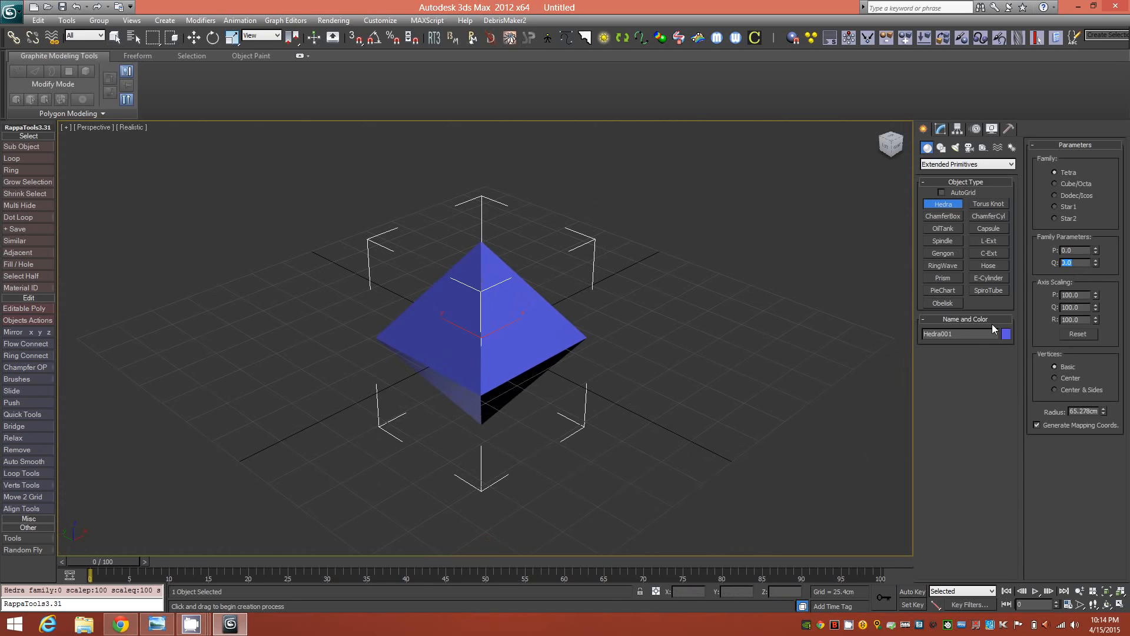
type("0.7")
key("Return")
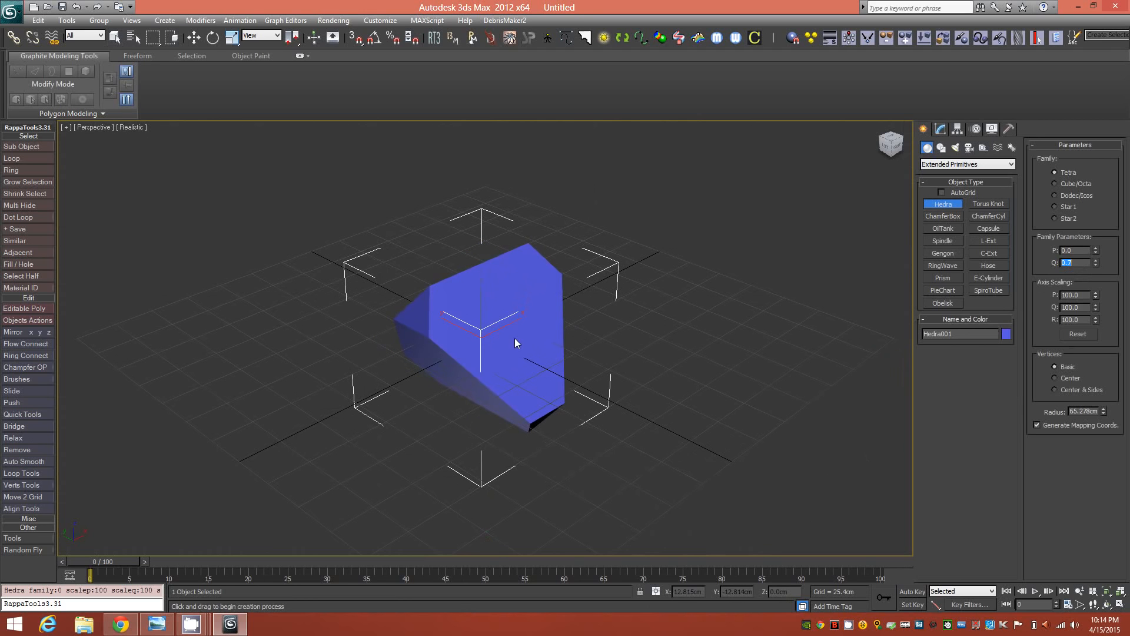
Apply an Edit Poly modifier on top of the hedra.
left_click(940, 128)
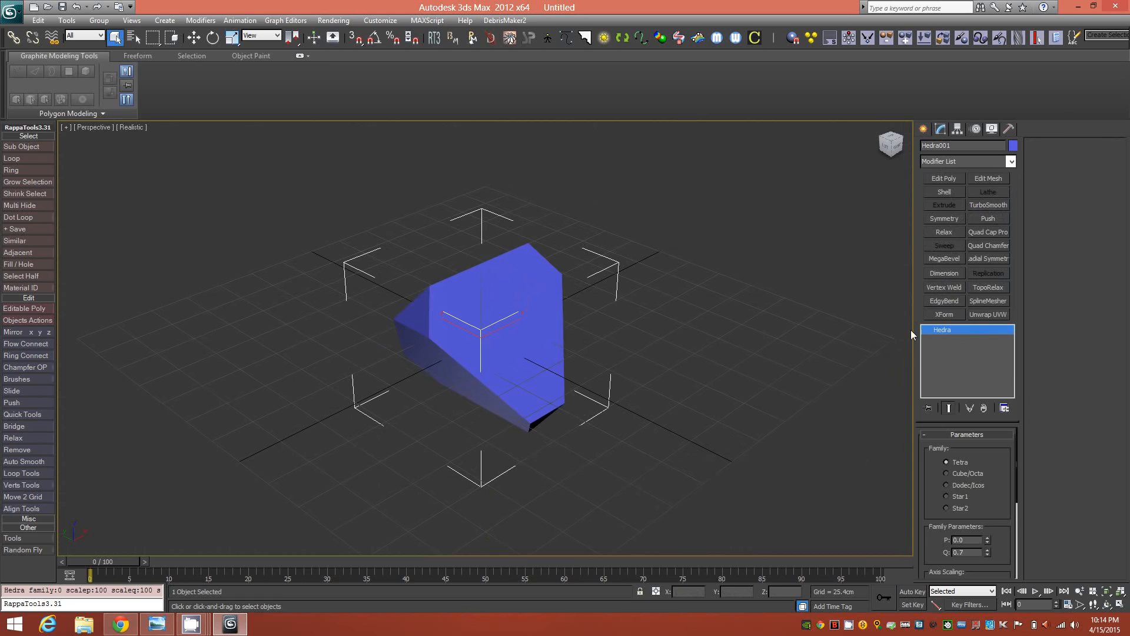
left_click(92, 113)
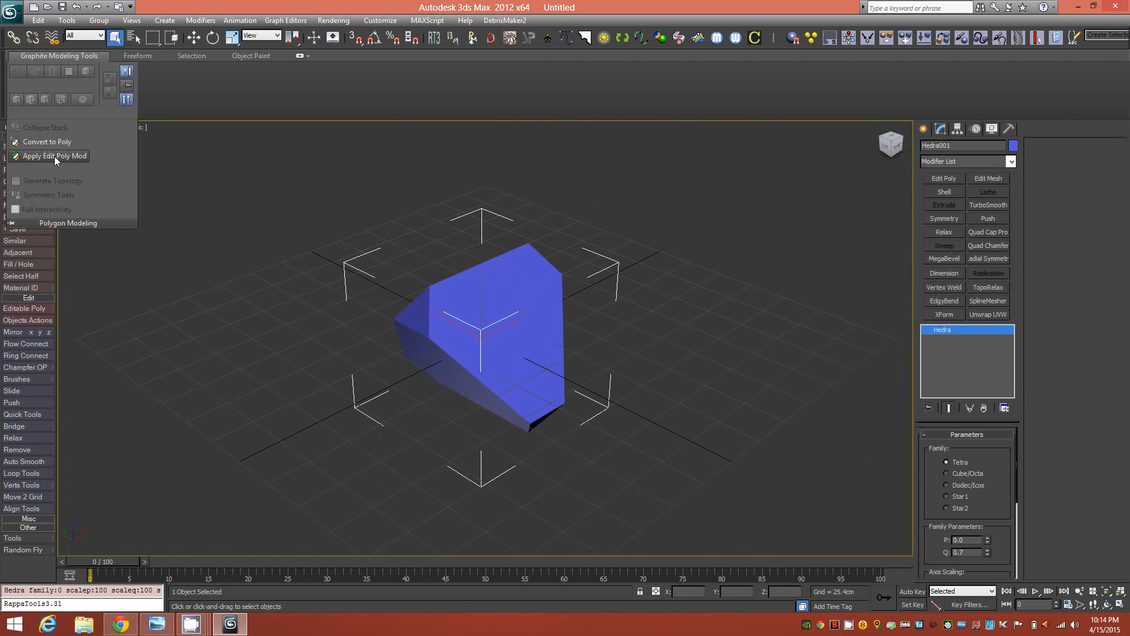
left_click(54, 157)
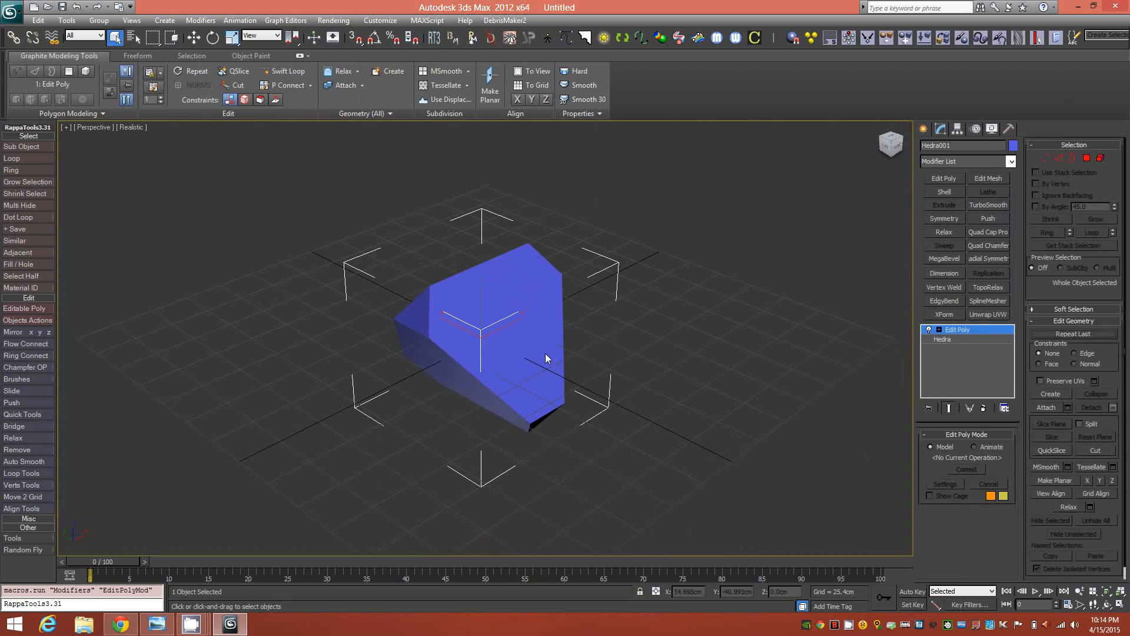
Hide the selection brackets and assign the 01 - Default material to the hedra.
middle_click_drag(516, 352, 500, 360, "alt")
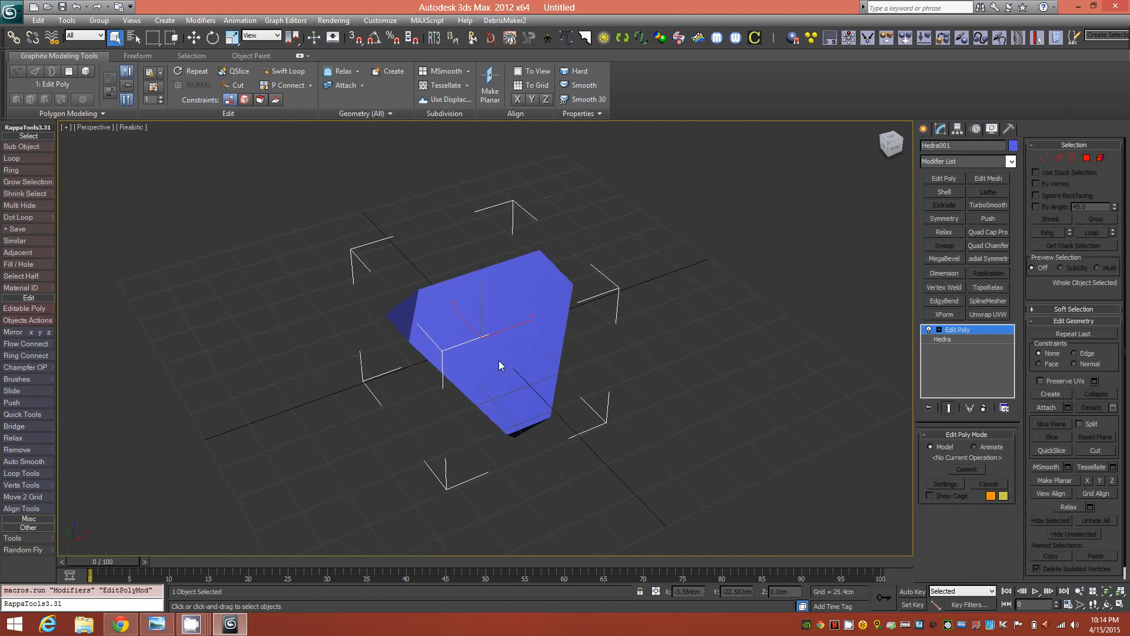
key("j")
key("m")
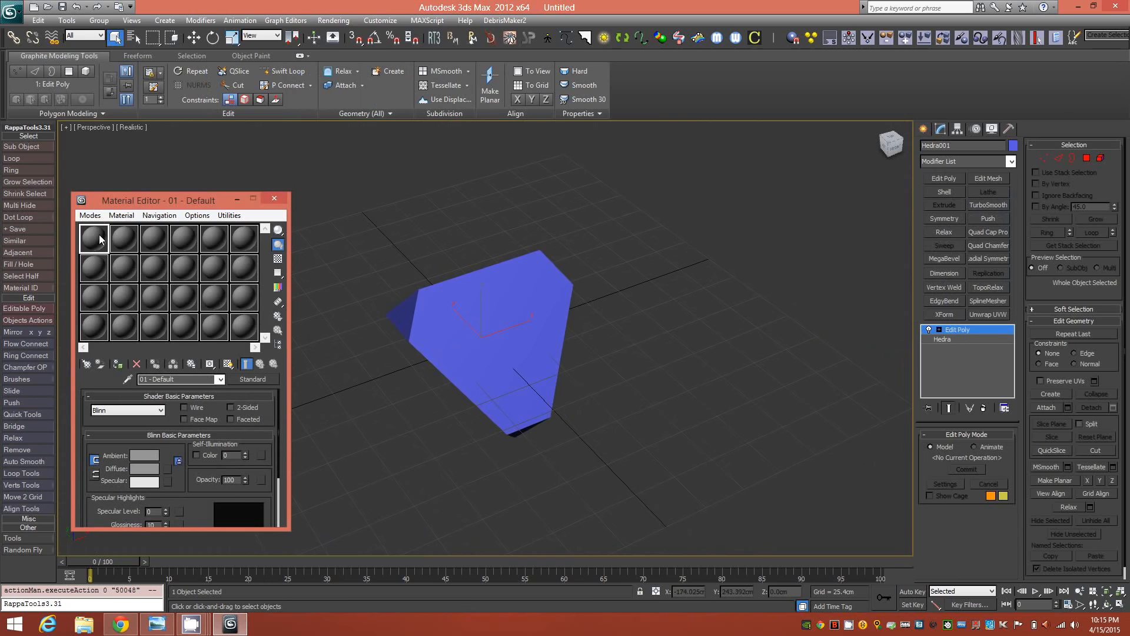
left_click_drag(392, 322, 475, 362)
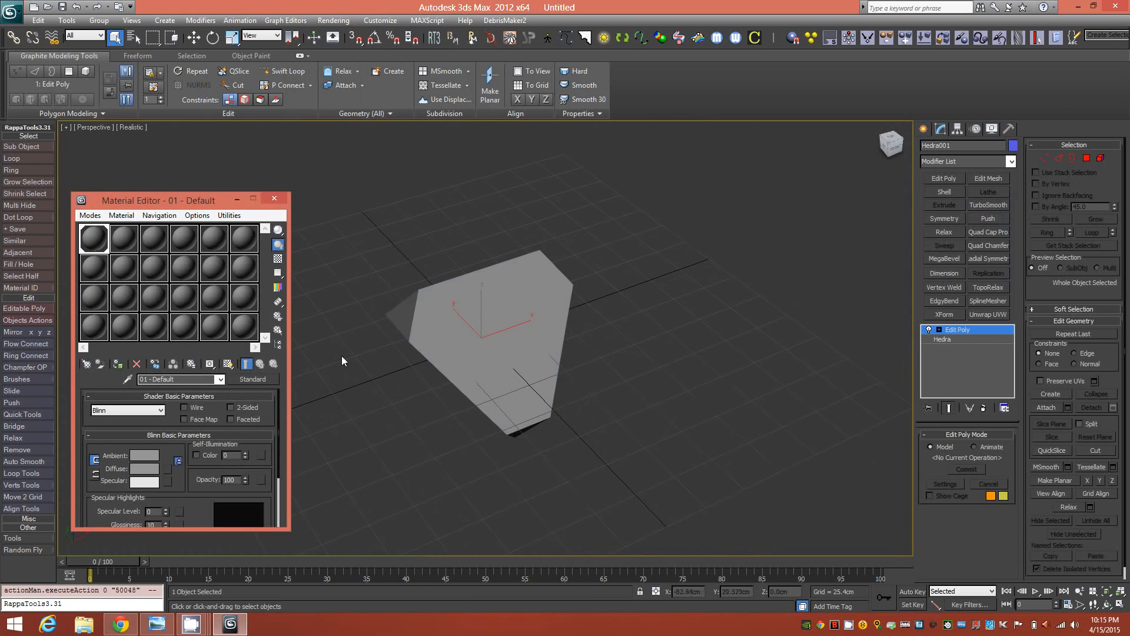
left_click(274, 199)
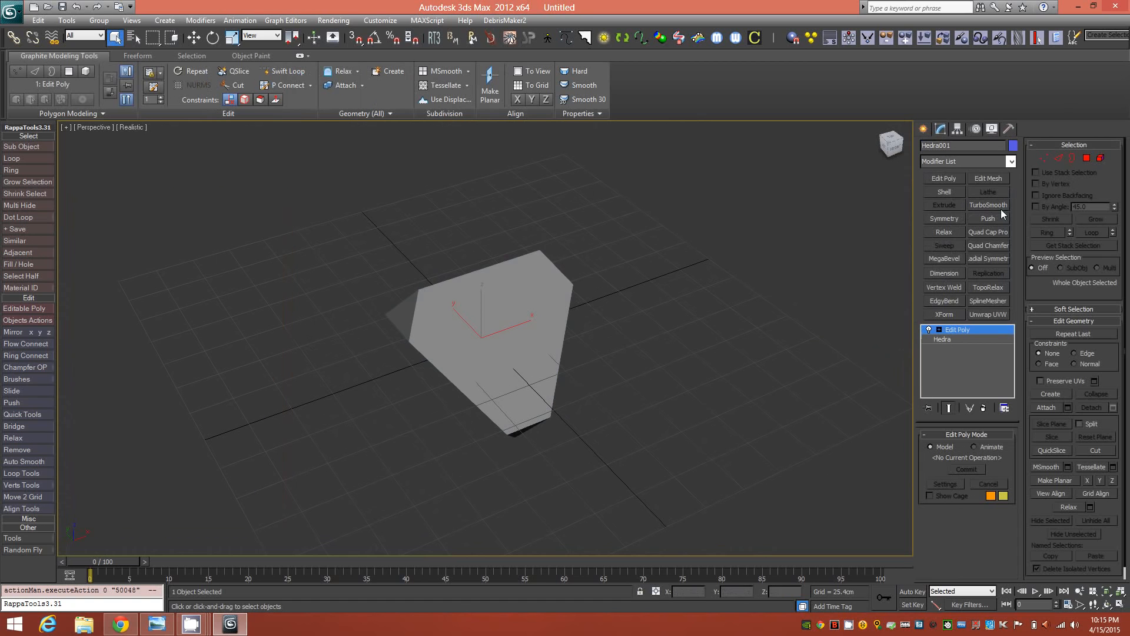
Change the hedra's object colour to black.
left_click(1012, 146)
left_click(652, 338)
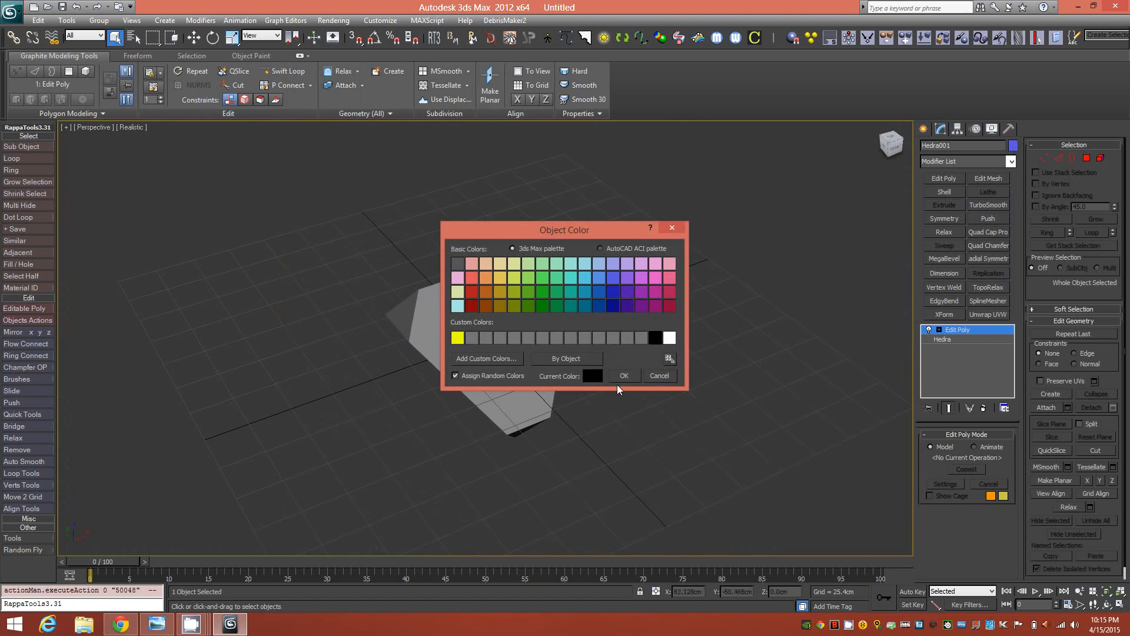
left_click(622, 375)
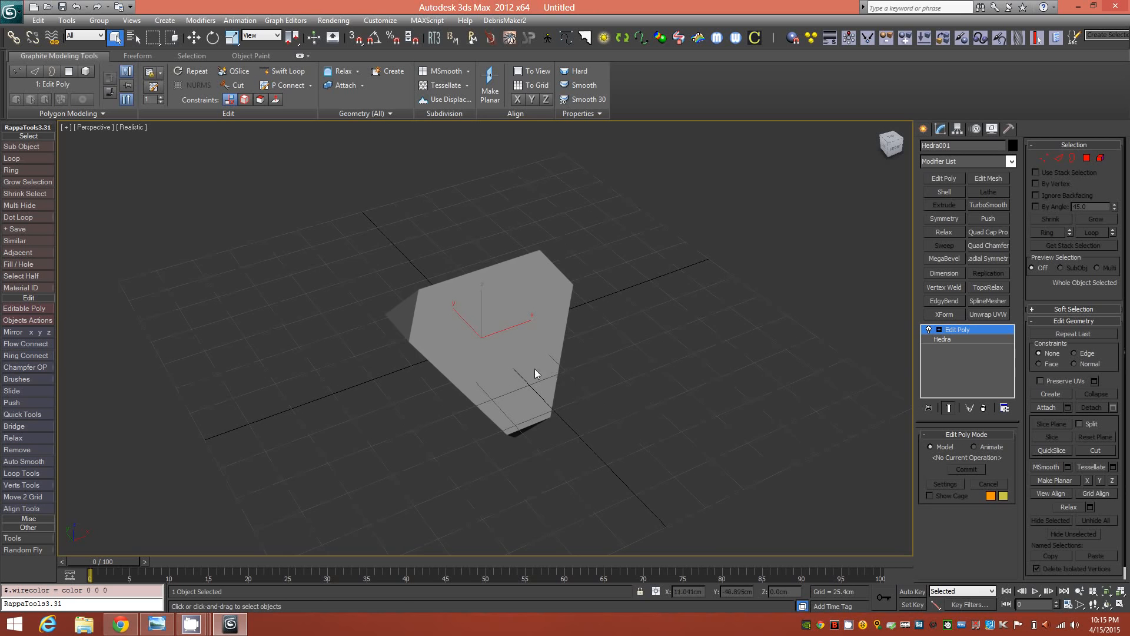
Set the perspective view's display style to Shaded.
middle_click_drag(535, 368, 548, 351, "alt")
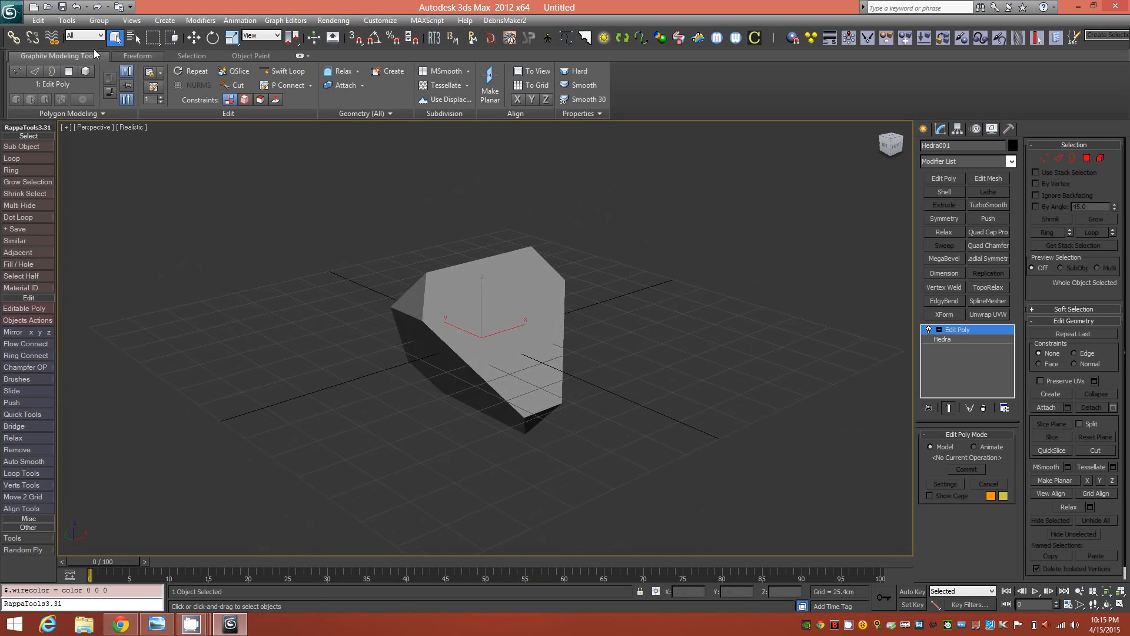
left_click(132, 127)
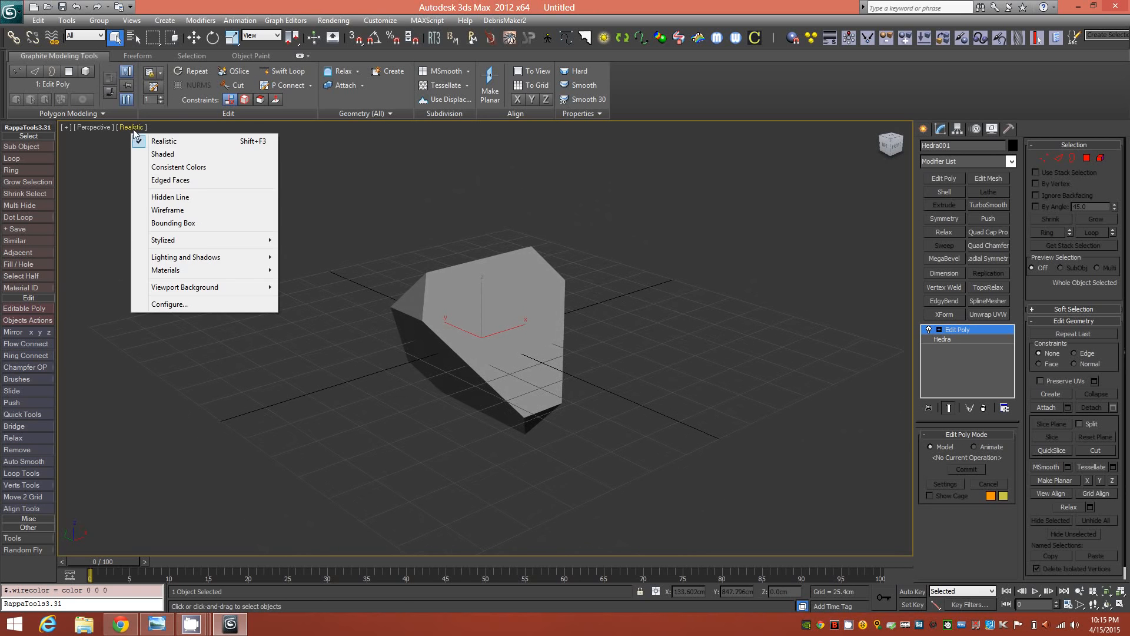
left_click(176, 154)
middle_click_drag(516, 316, 545, 322, "alt")
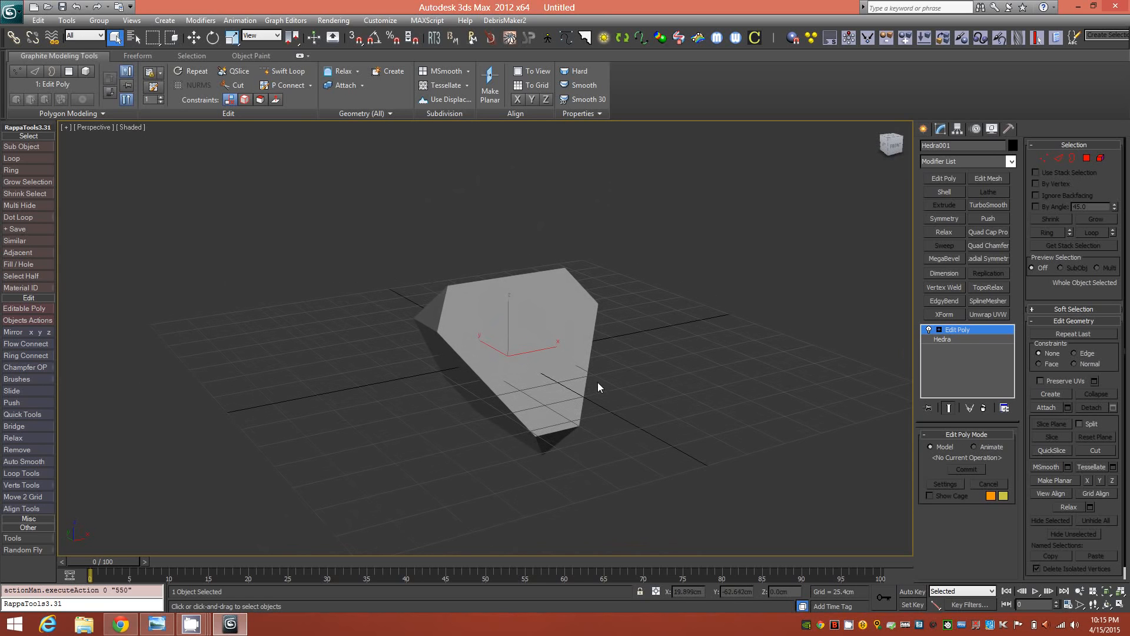
Select one small triangular corner polygon, extend the selection to the similar ones, and delete all the corner triangles.
left_click(1085, 160)
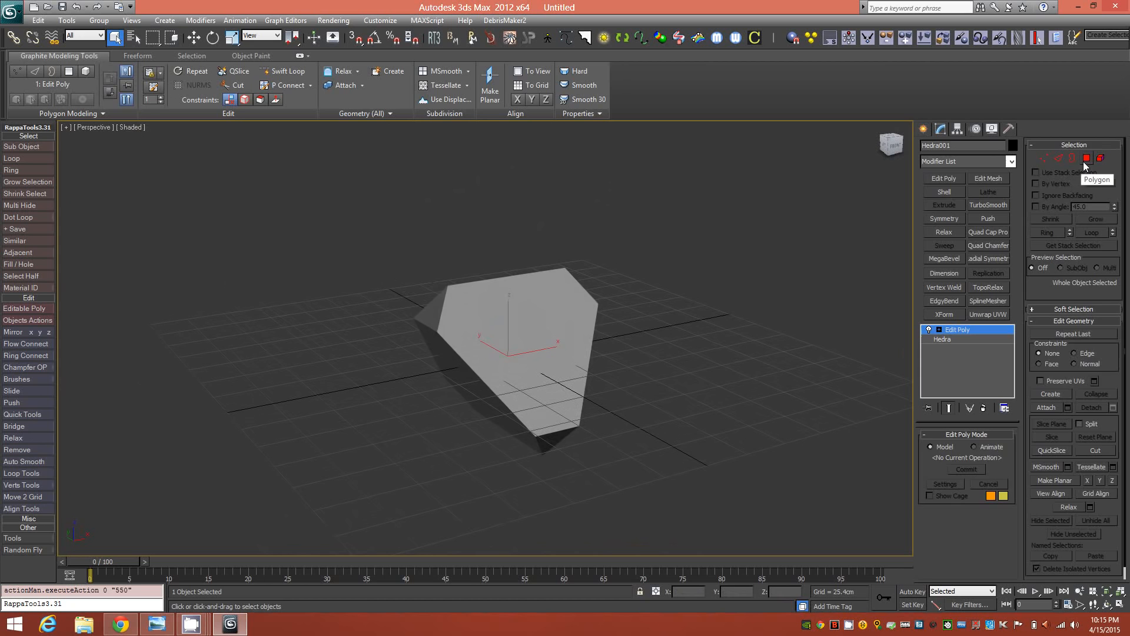
left_click(439, 306)
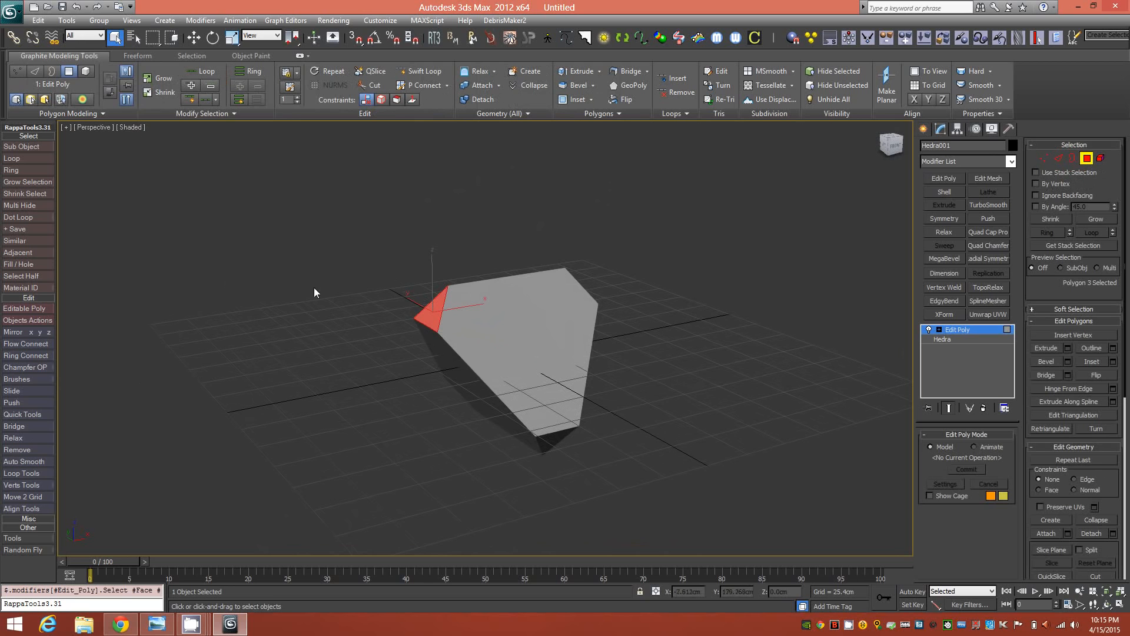
left_click(228, 113)
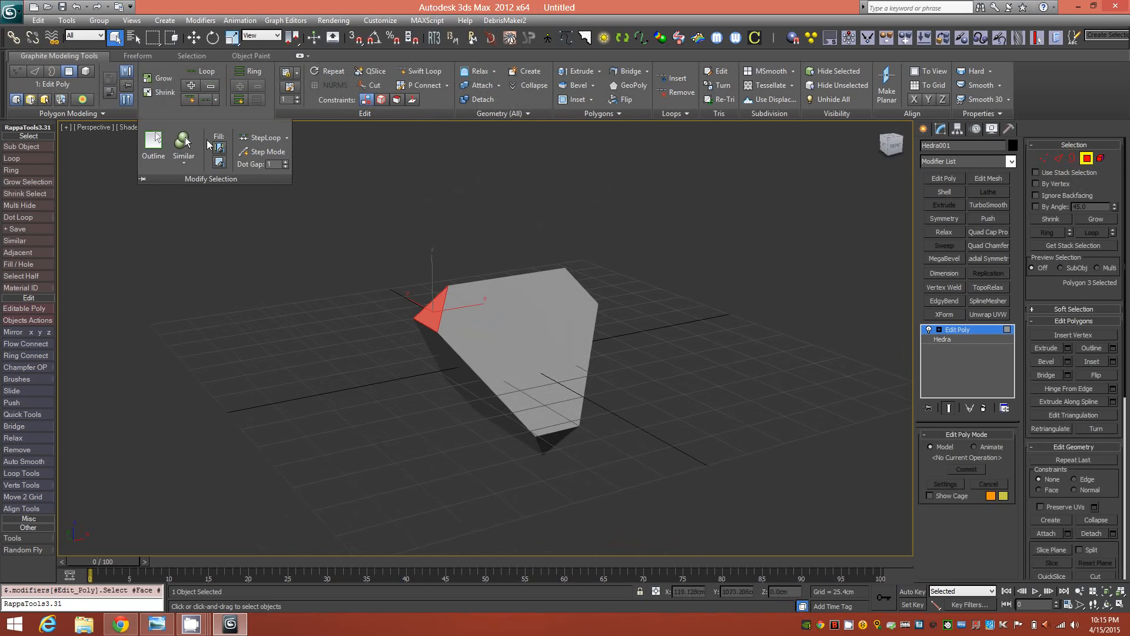
left_click(183, 145)
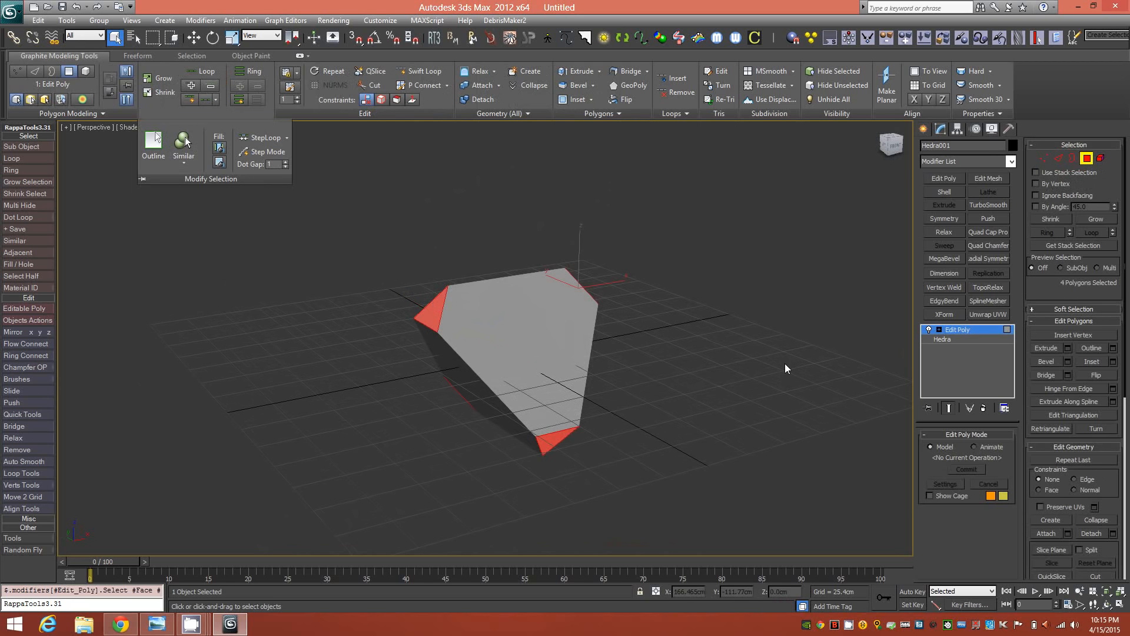
key("Delete")
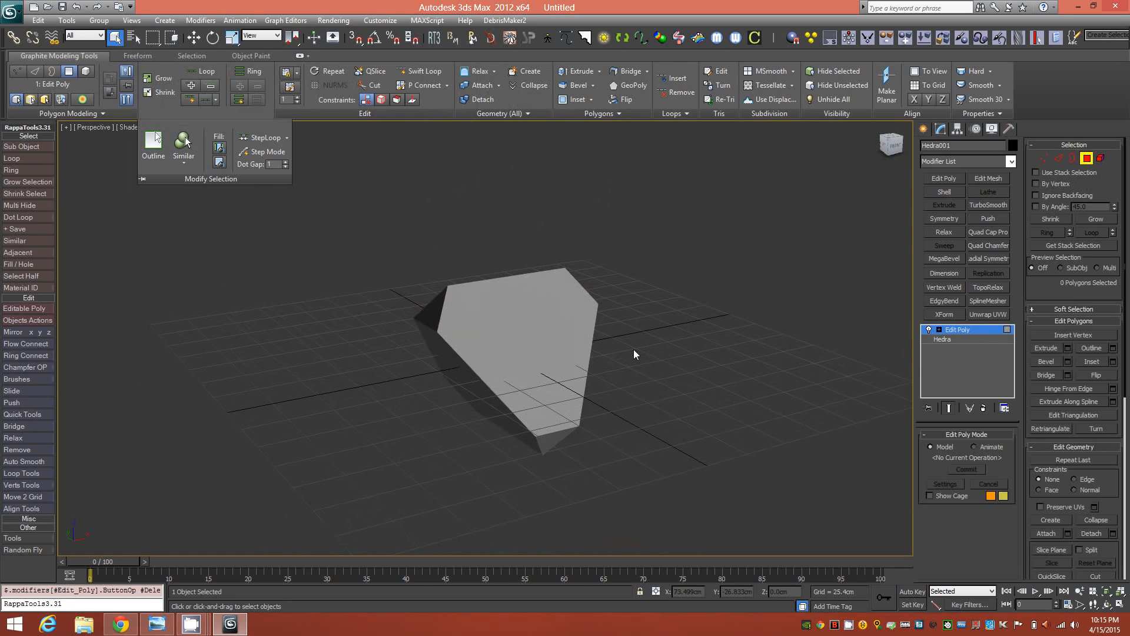
Extrude all four remaining large polygons outward By Polygon with a height of about 79.18 cm.
key("ctrl+z")
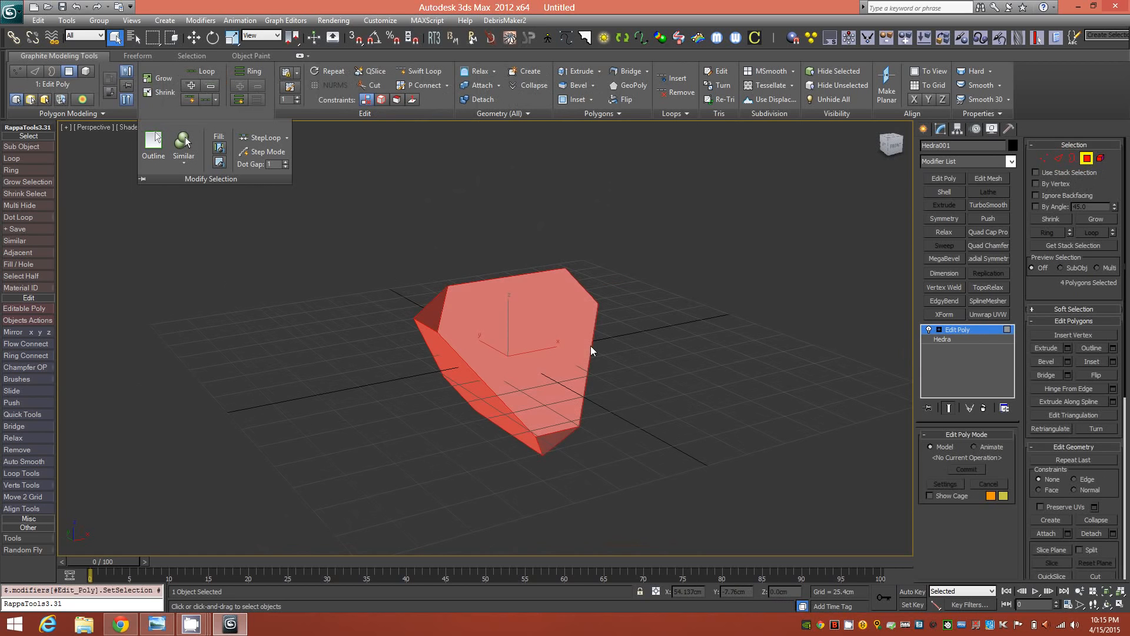
left_click(579, 71)
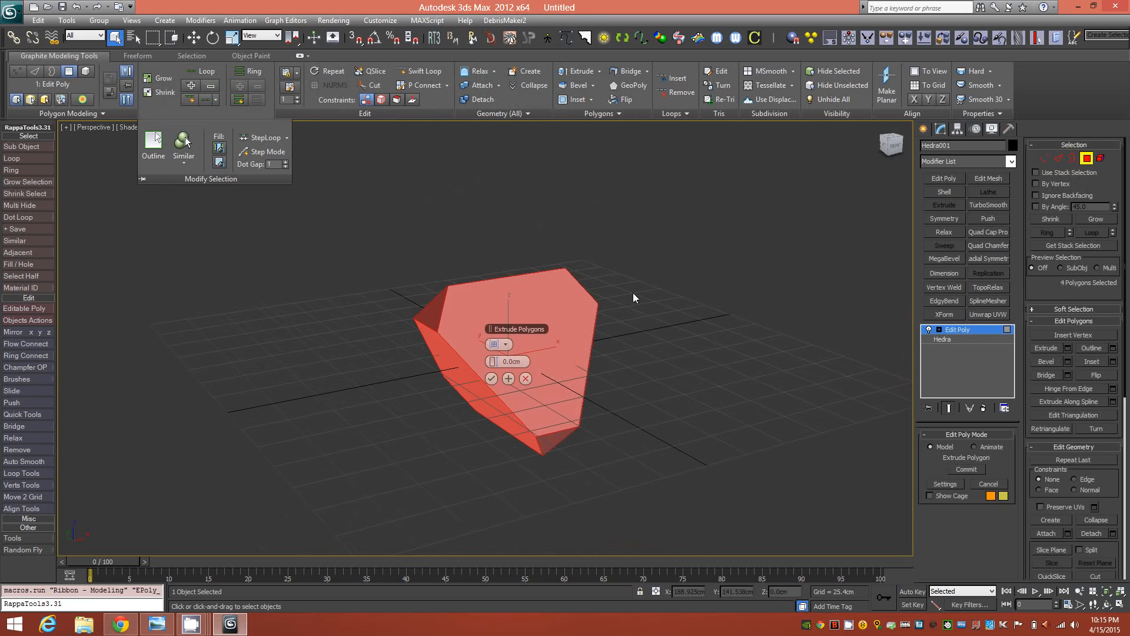
left_click(504, 345)
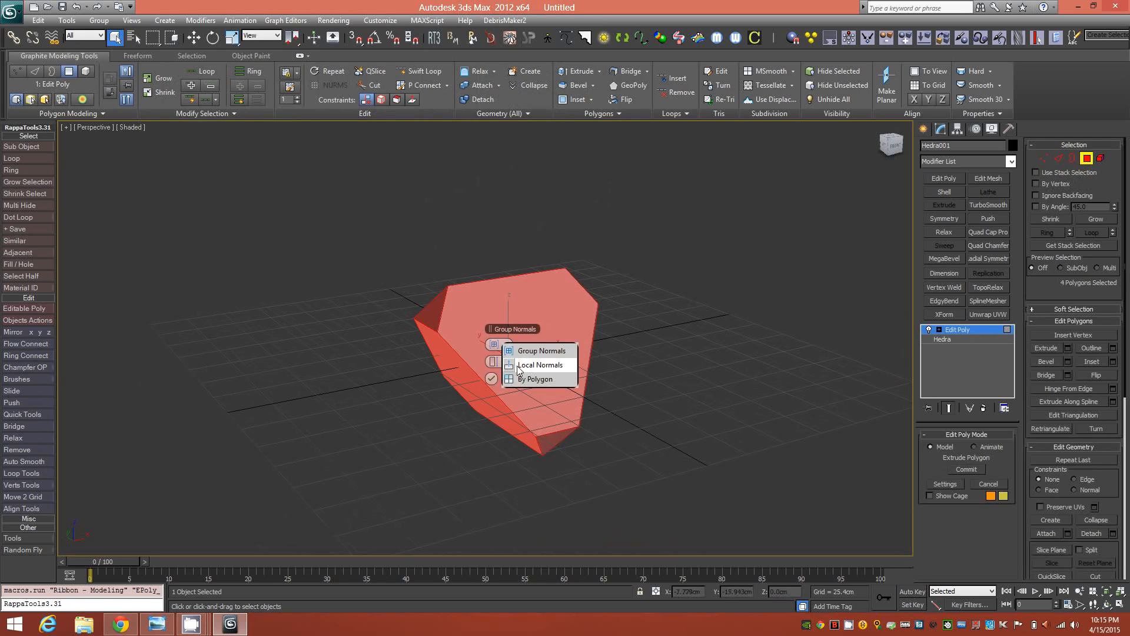
left_click(528, 380)
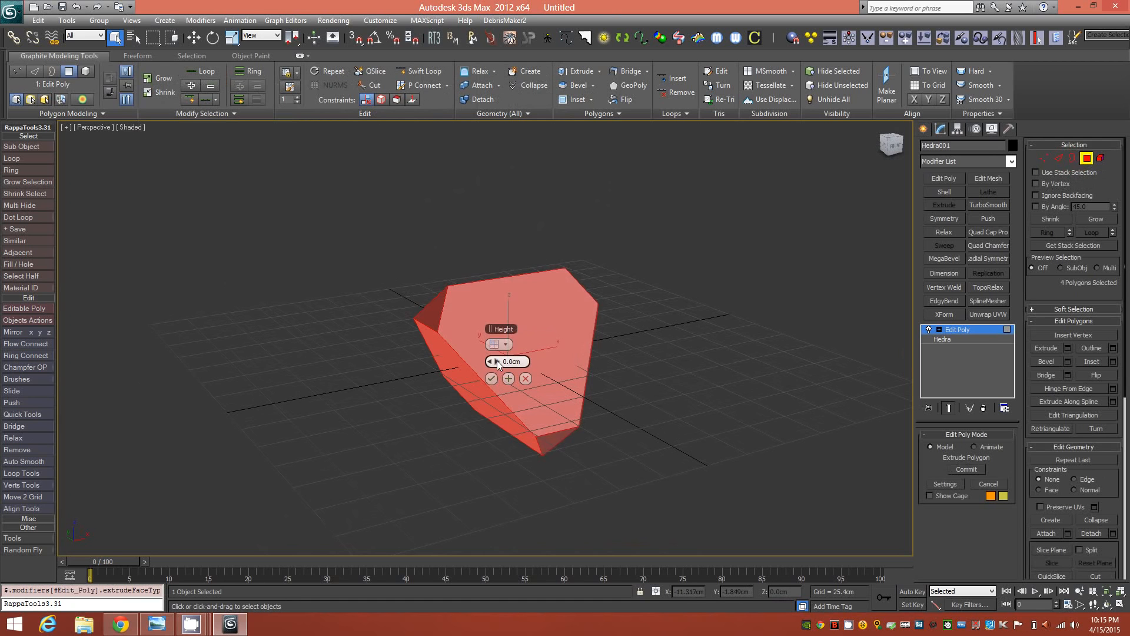
left_click_drag(497, 361, 655, 358)
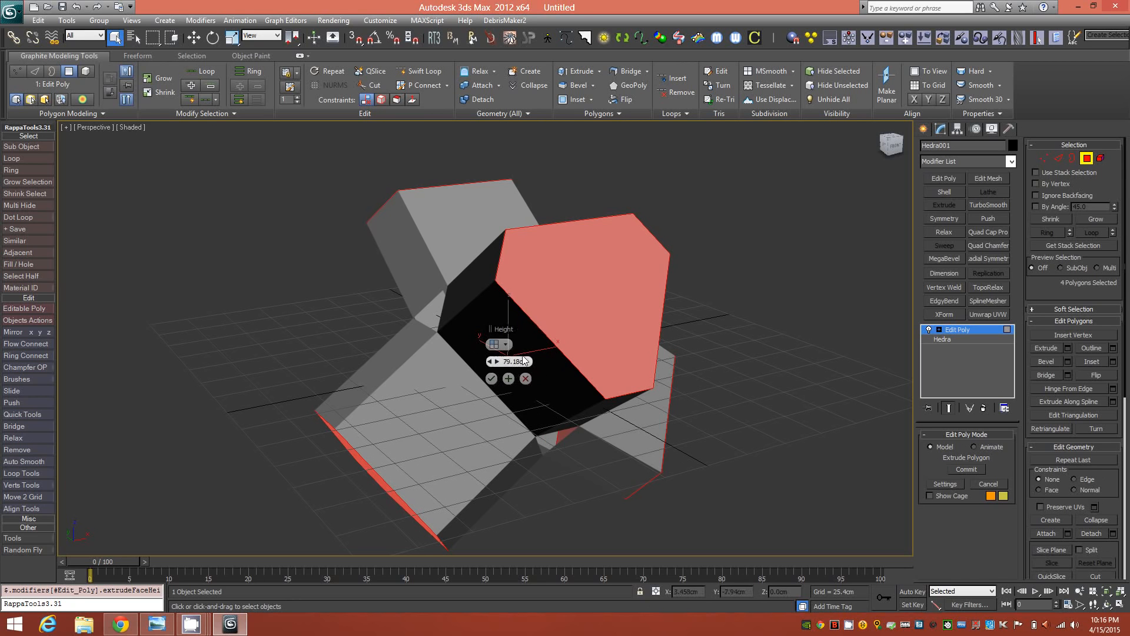
left_click(491, 378)
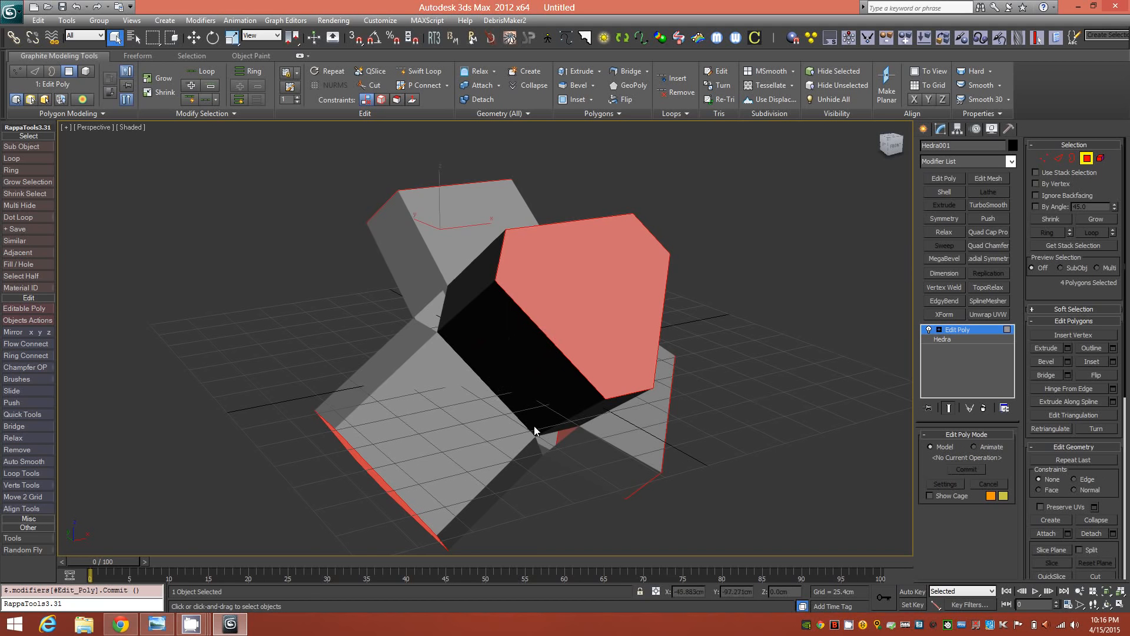
Invert the polygon selection and delete the extruded side walls, keeping only the four end caps.
mouse_move(531, 386)
middle_mouse_down("alt")
mouse_move(568, 383)
mouse_move(521, 373)
mouse_move(520, 385)
middle_mouse_up("alt")
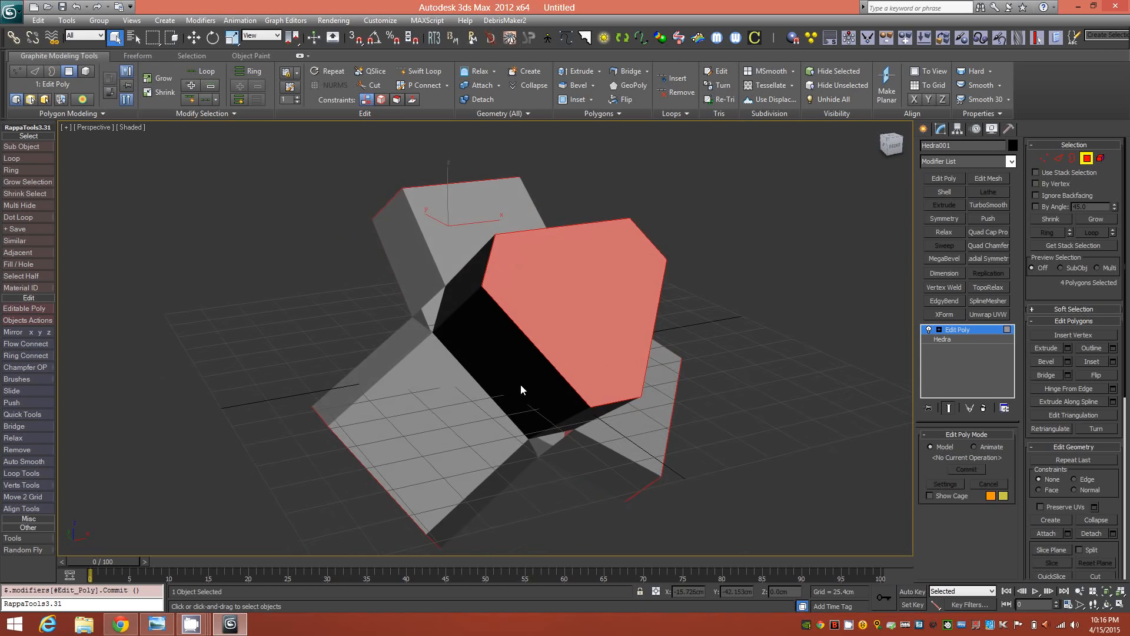
key("ctrl+i")
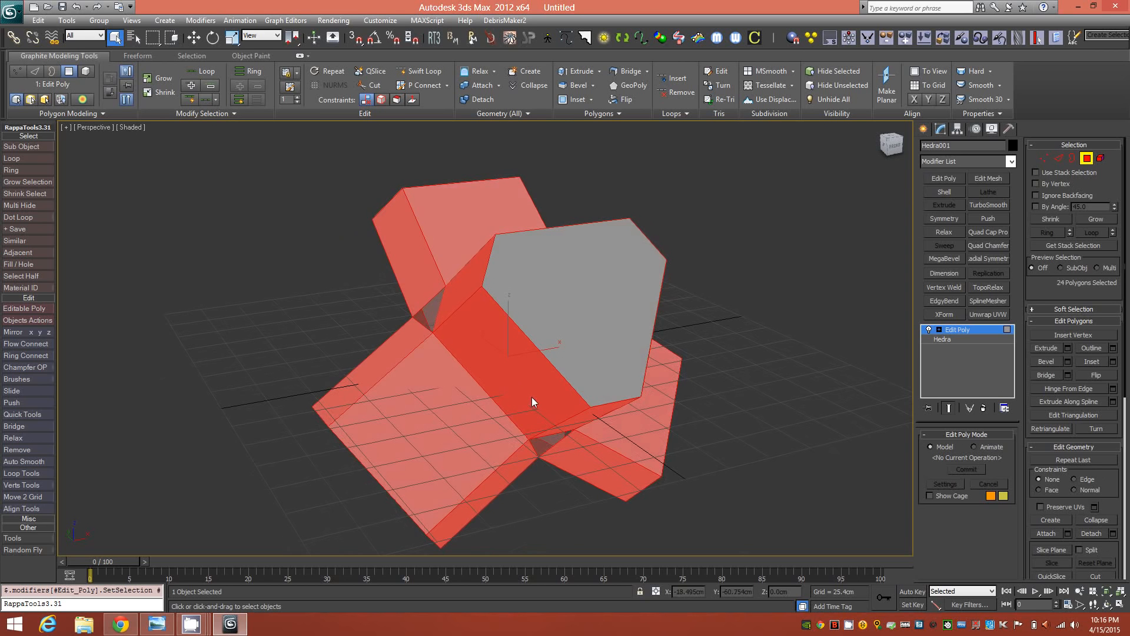
key("Delete")
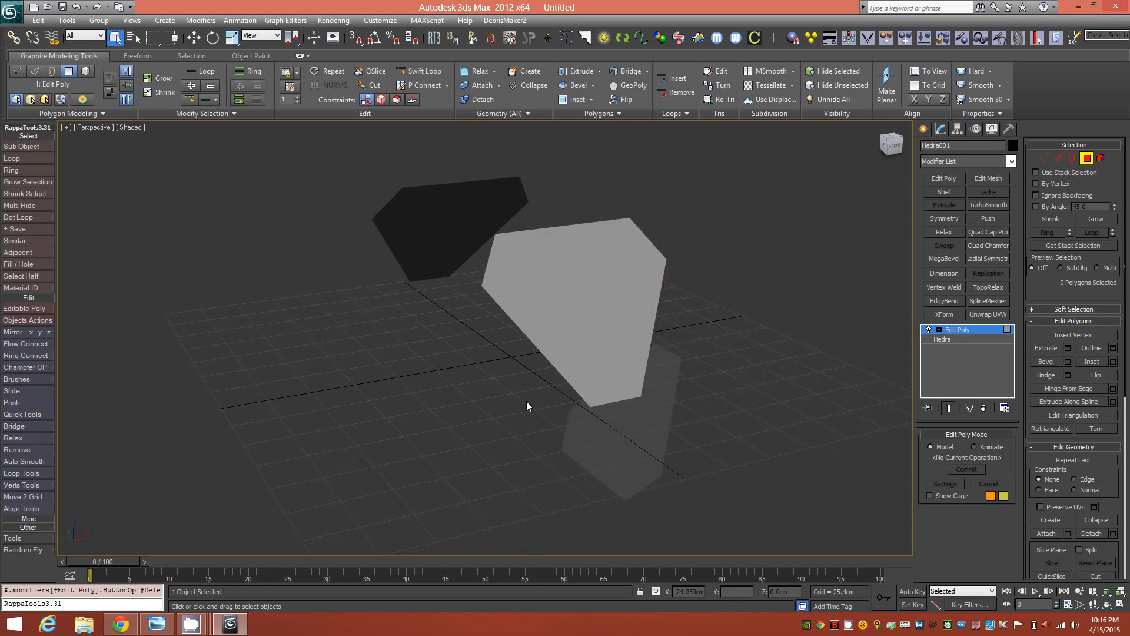
Select all four separated cap polygons at polygon sub-object level.
middle_click_drag(527, 404, 565, 386, "alt")
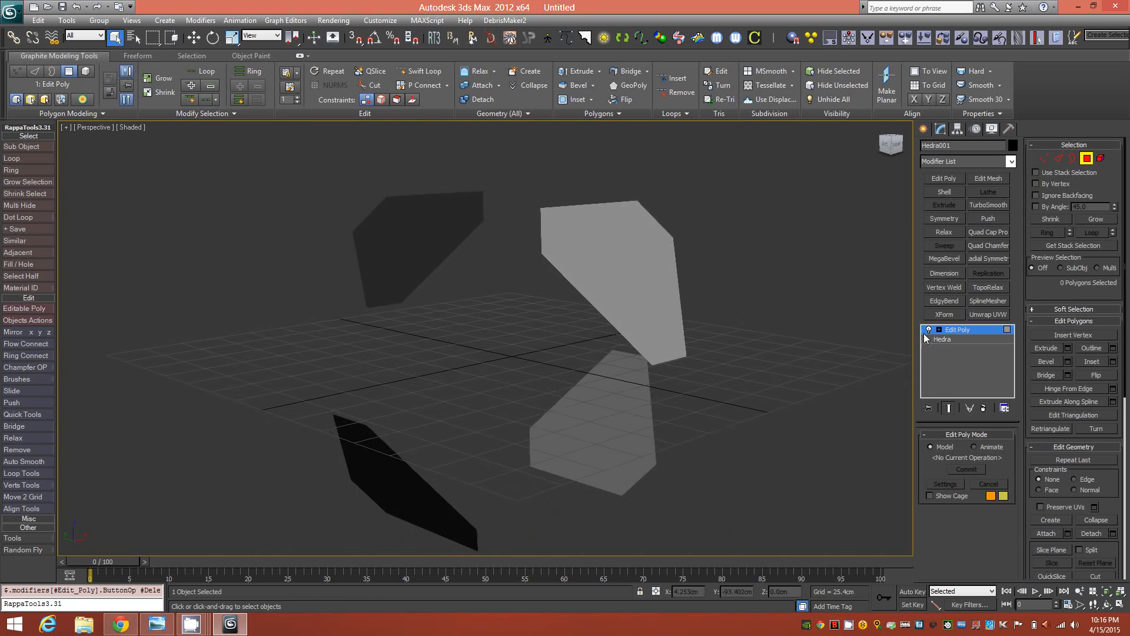
key("2")
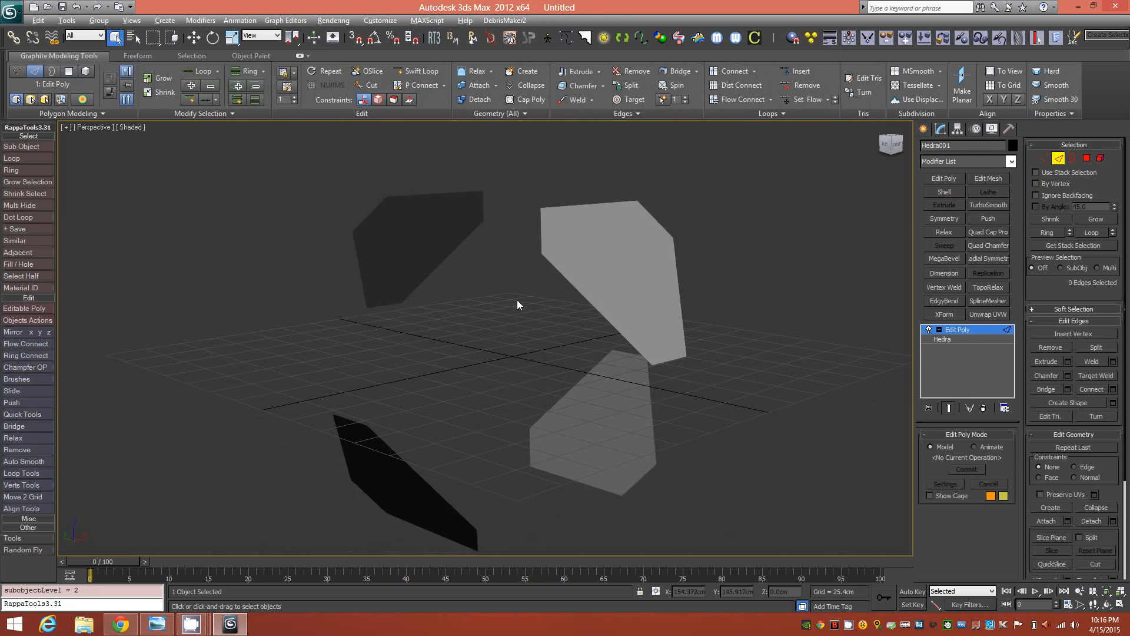
middle_click_drag(516, 305, 567, 298, "alt")
left_click(1086, 157)
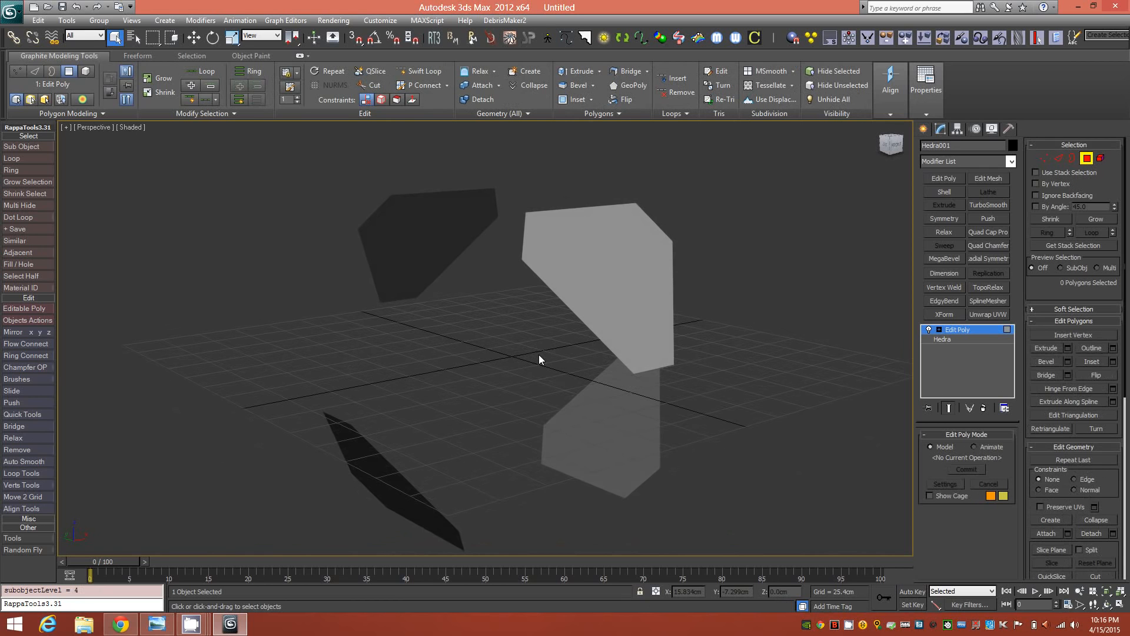
middle_click_drag(539, 354, 539, 366, "alt")
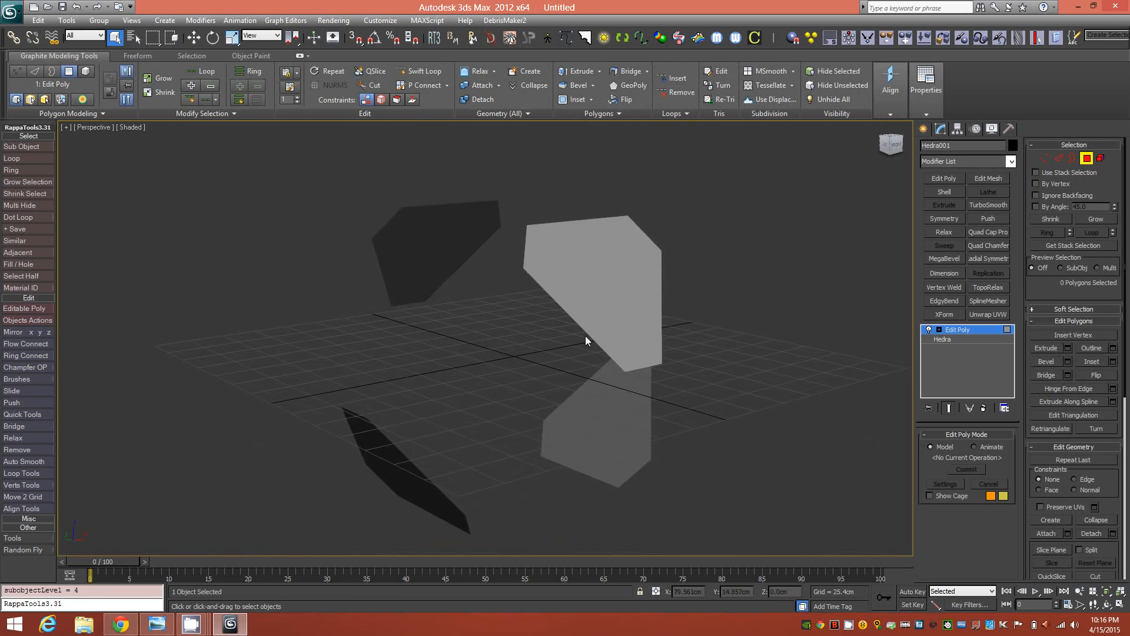
key("ctrl+a")
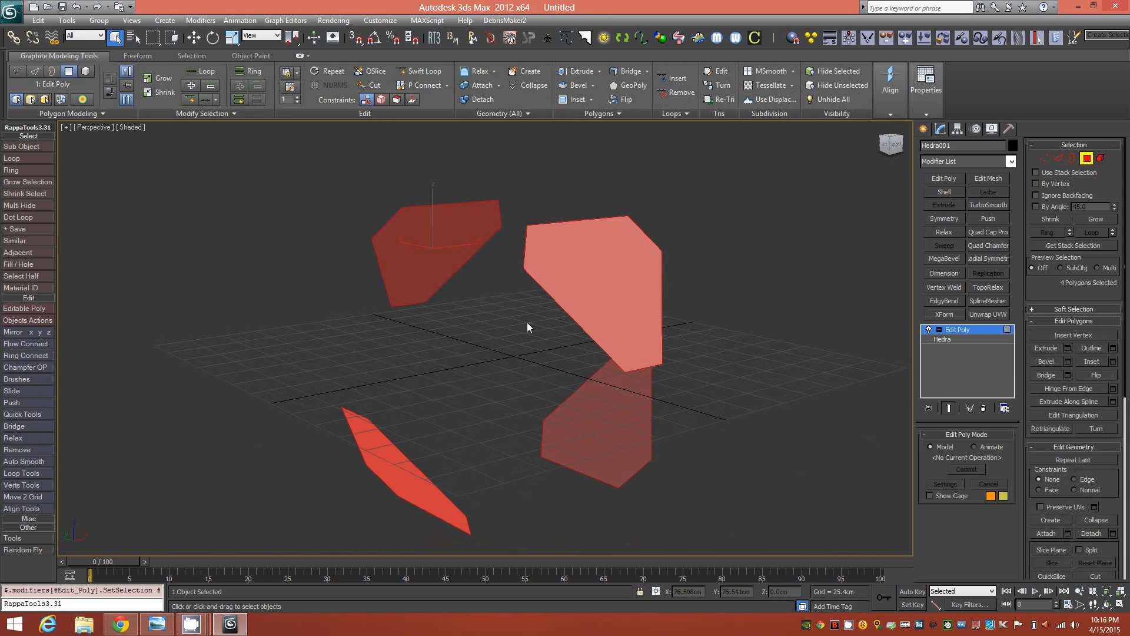
Set the reference coordinate system to Local with Use Selection Center, and switch the transform type-in to Offset mode.
left_click(277, 36)
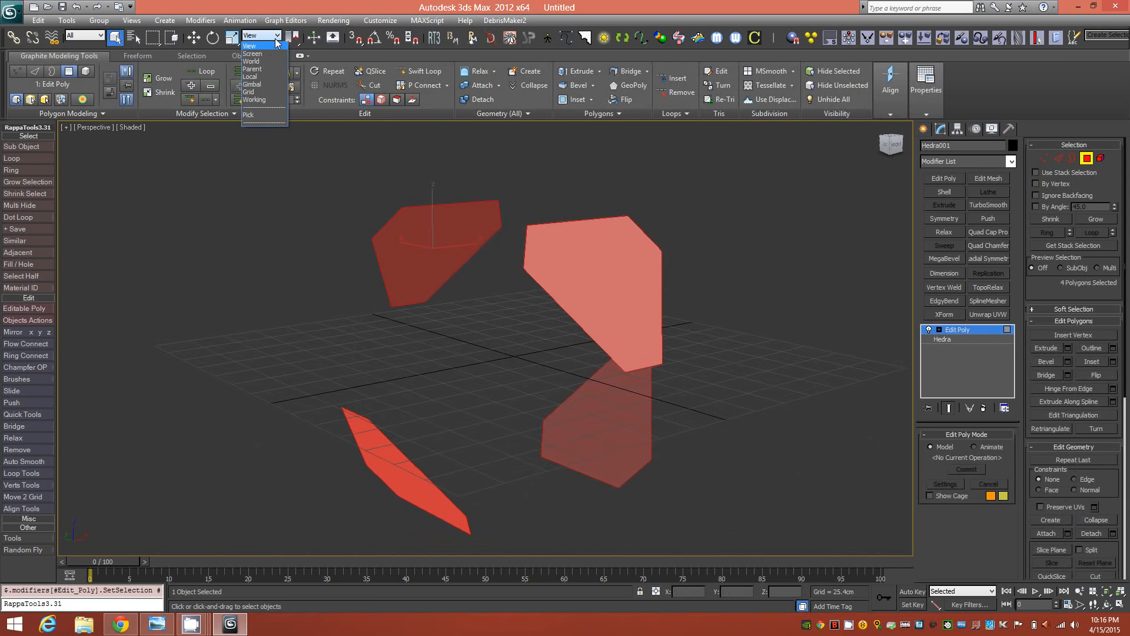
left_click(274, 79)
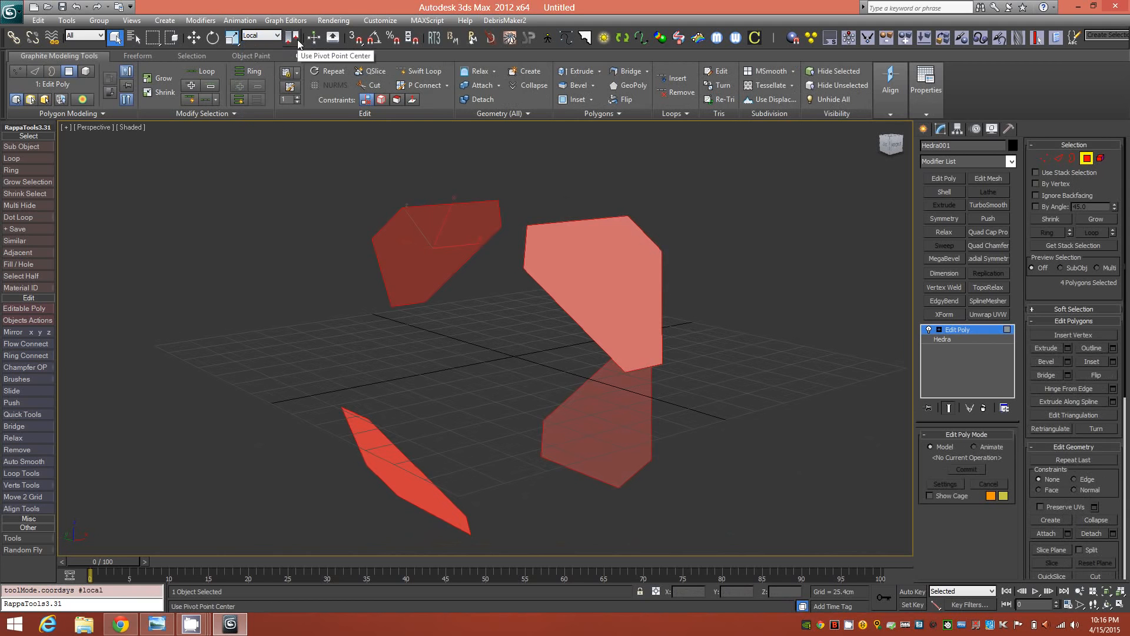
left_click_drag(298, 42, 297, 75)
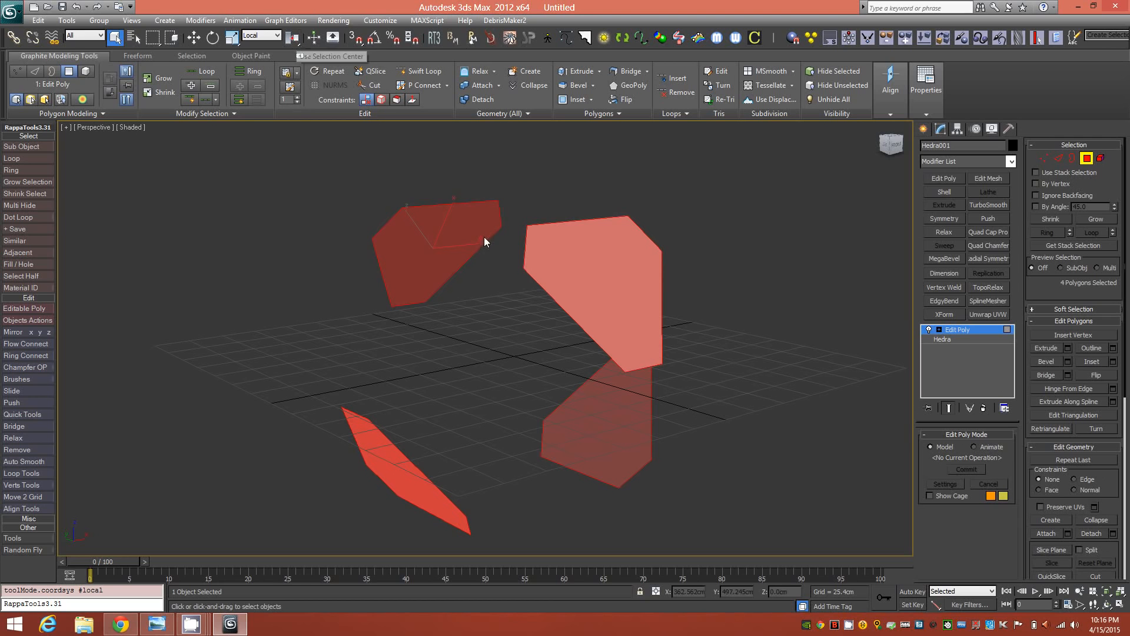
left_click(656, 592)
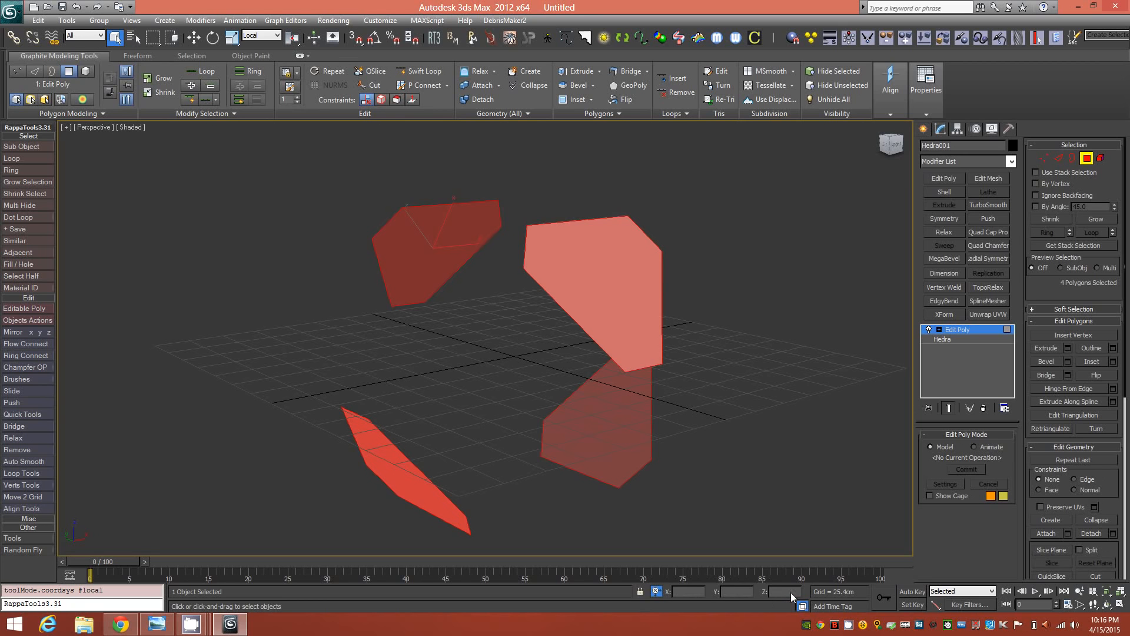
Try rotating the four selected polygons 35 degrees about Z in the View coordinate system, and undo that rotation.
key("e")
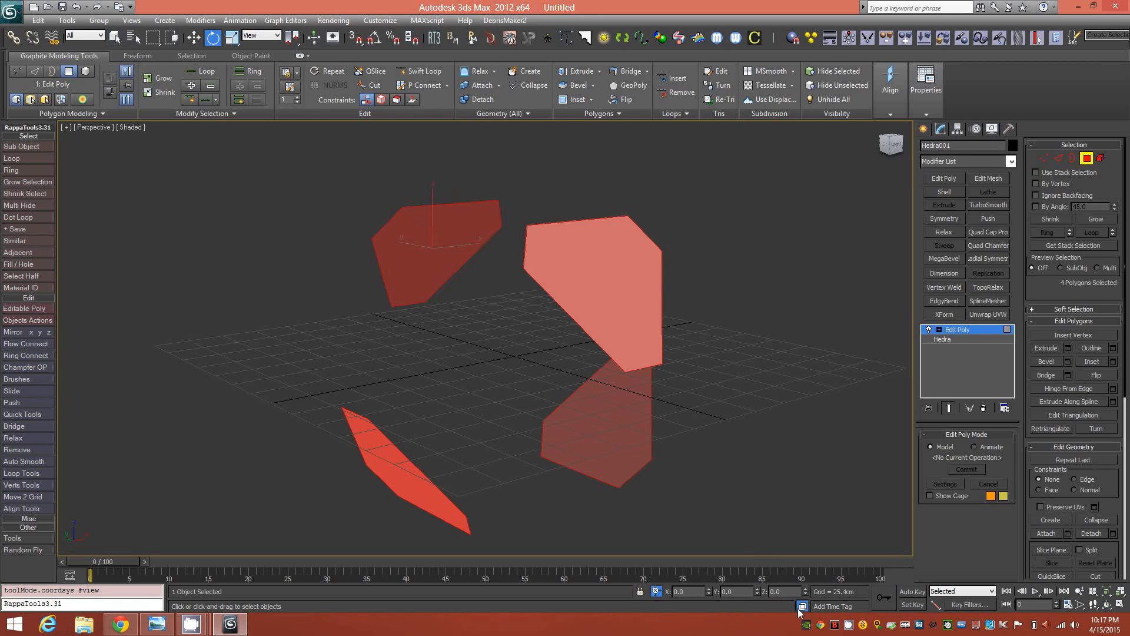
left_click(783, 591)
type("35")
key("Return")
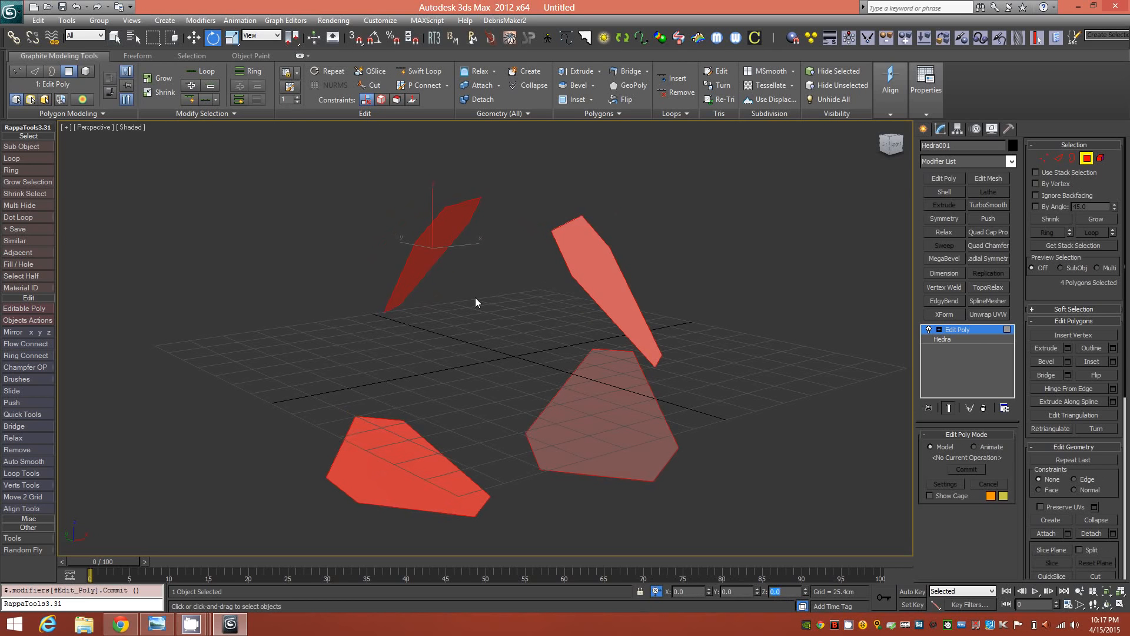
left_click(270, 38)
left_click(476, 12)
key("ctrl+z")
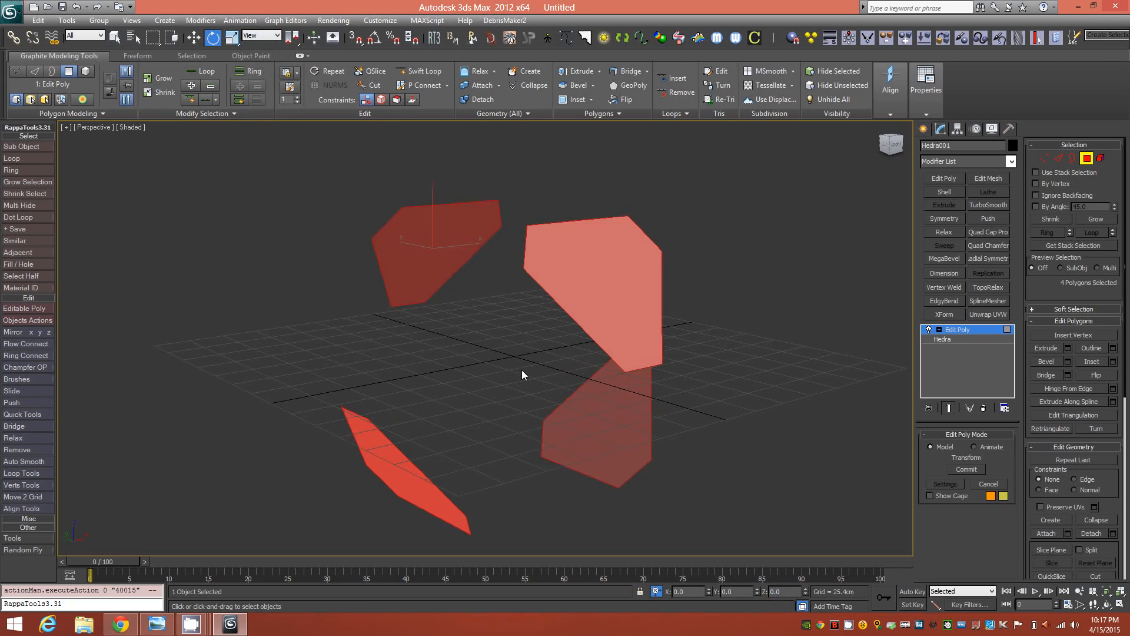
Set the Rotate tool's coordinate system to Local with Use Selection Center, and rotate the four polygons about their own Z axes.
left_click(270, 36)
left_click(266, 77)
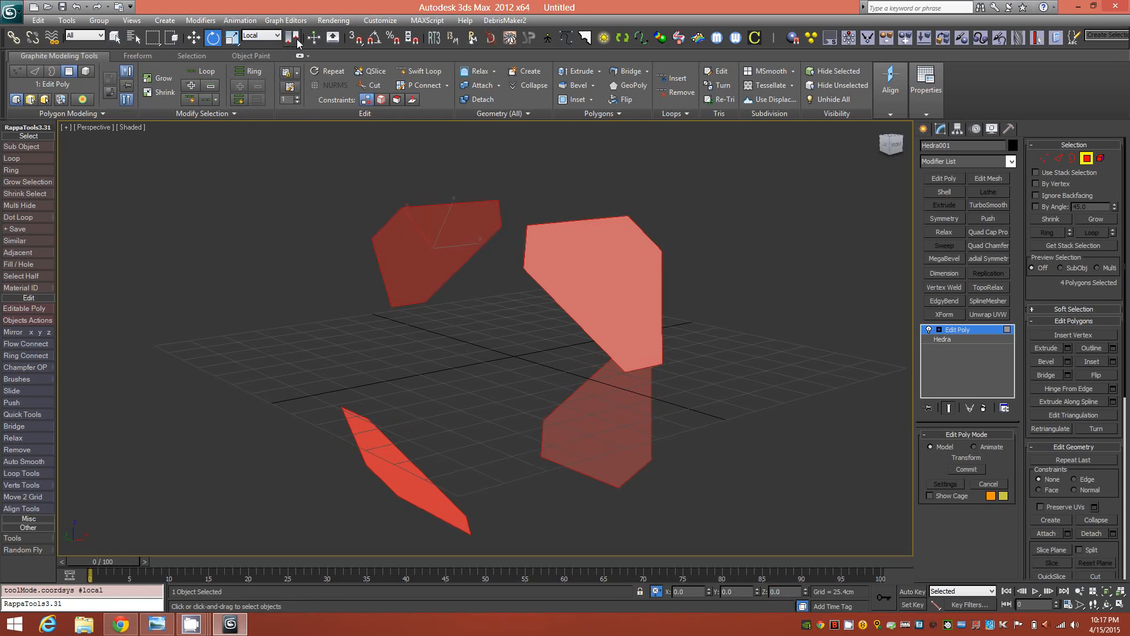
left_click_drag(292, 37, 297, 77)
key("Return")
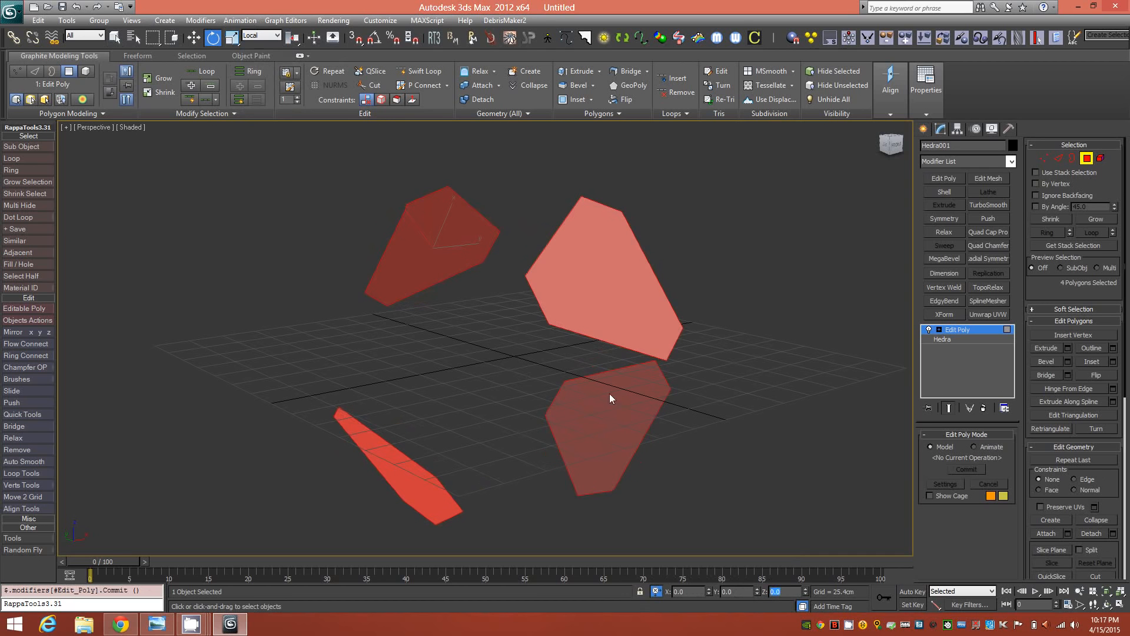
At edge level, select the facing short edges of one upper and one lower cap polygon and bridge them.
mouse_move(610, 398)
middle_mouse_down("alt")
mouse_move(567, 392)
mouse_move(600, 388)
middle_mouse_up("alt")
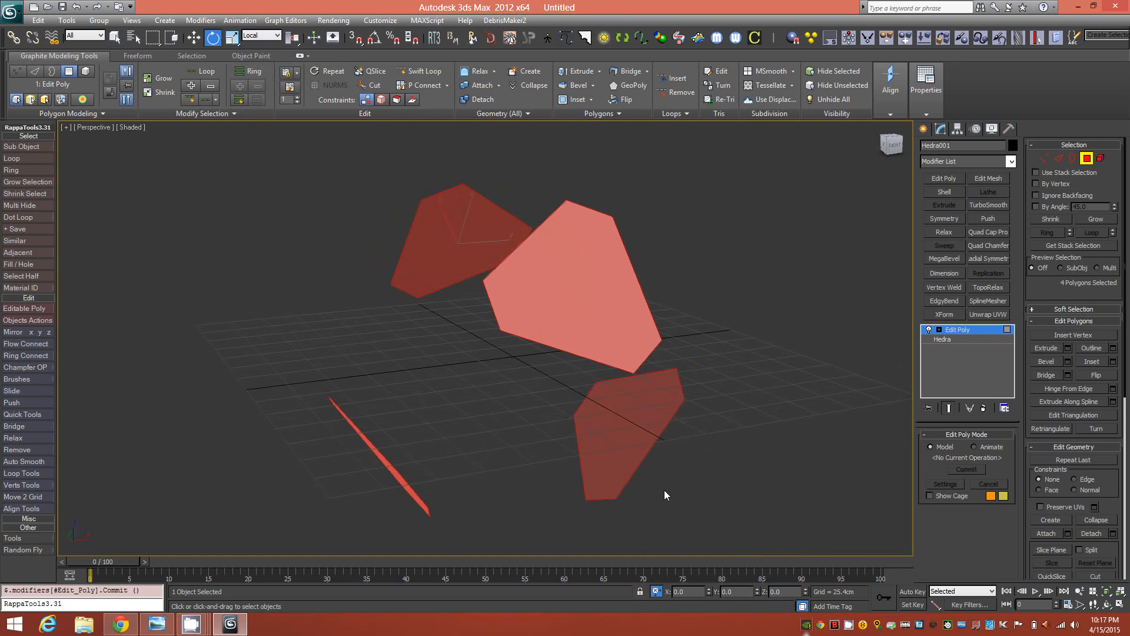
middle_click_drag(630, 397, 580, 410, "alt")
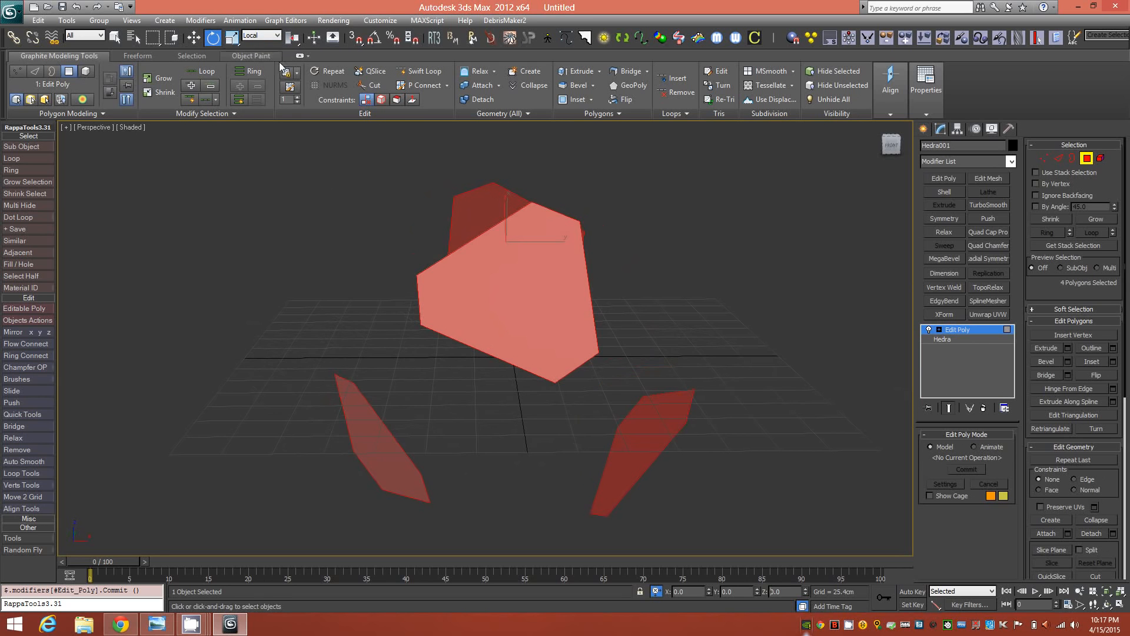
middle_click_drag(520, 366, 560, 371, "alt")
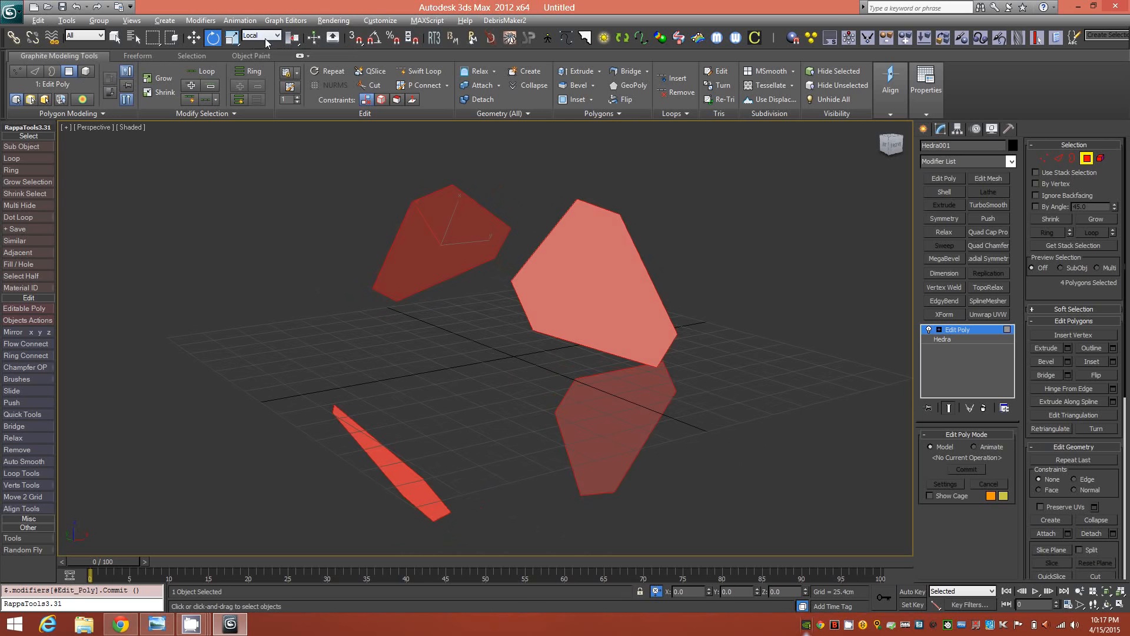
middle_click_drag(564, 332, 537, 329, "alt")
middle_click_drag(477, 306, 542, 298, "alt")
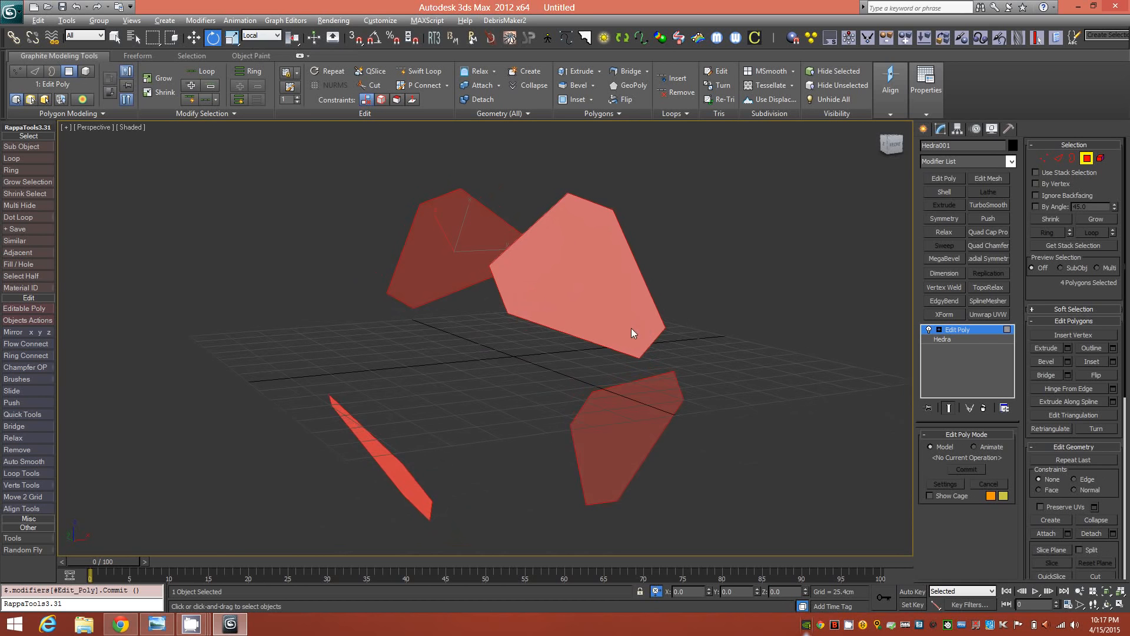
middle_click_drag(631, 327, 671, 318, "alt")
left_click(1060, 157)
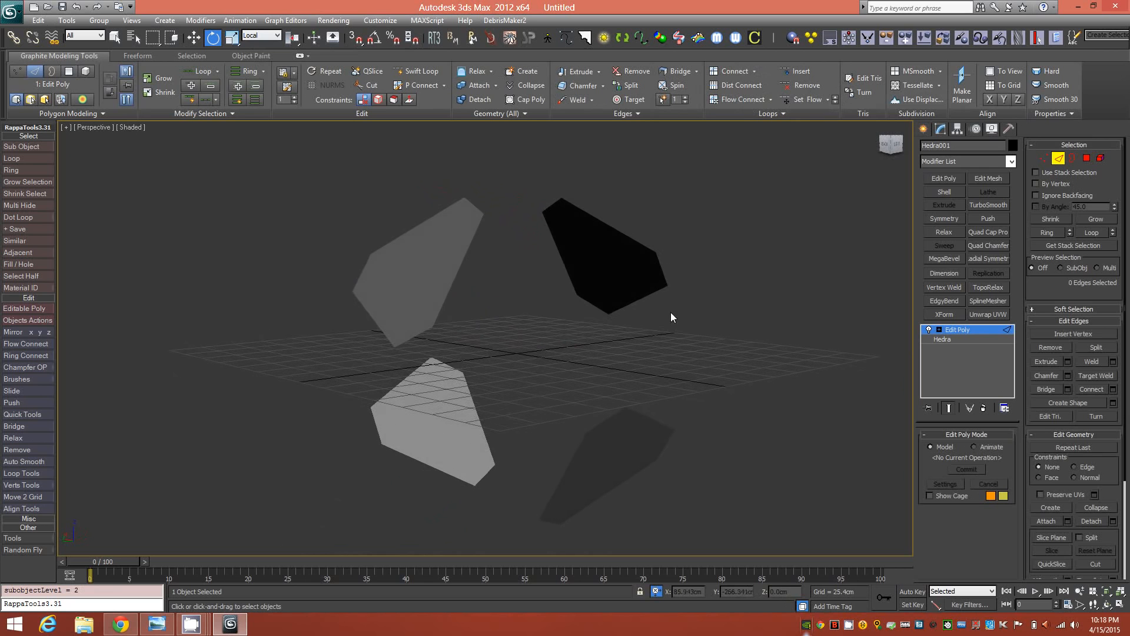
left_click(417, 337)
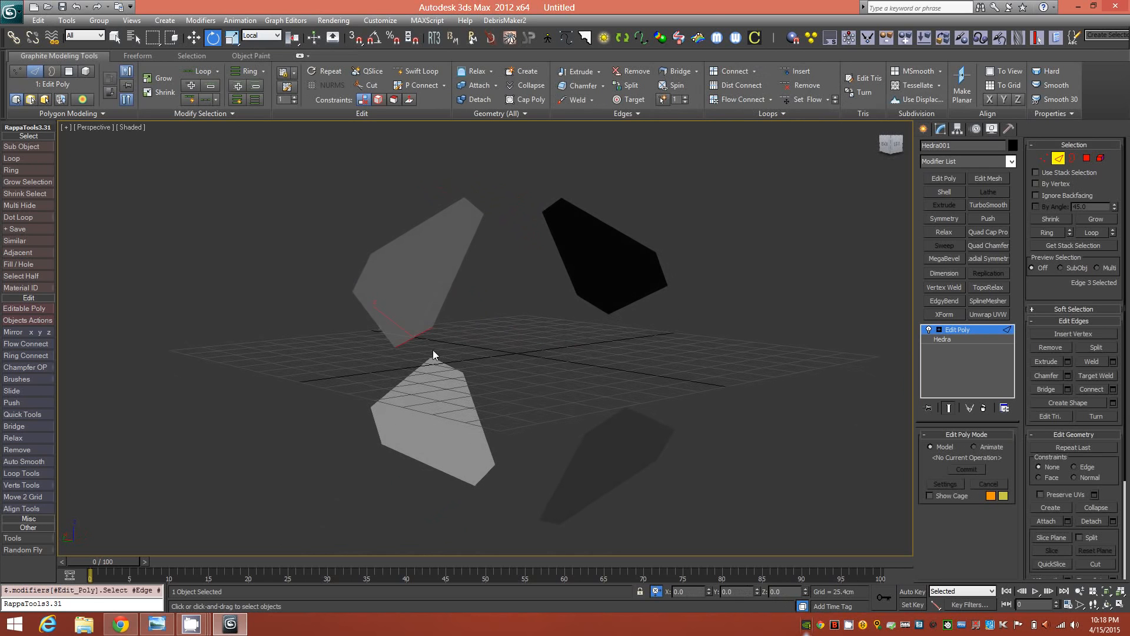
left_click(608, 422, "ctrl")
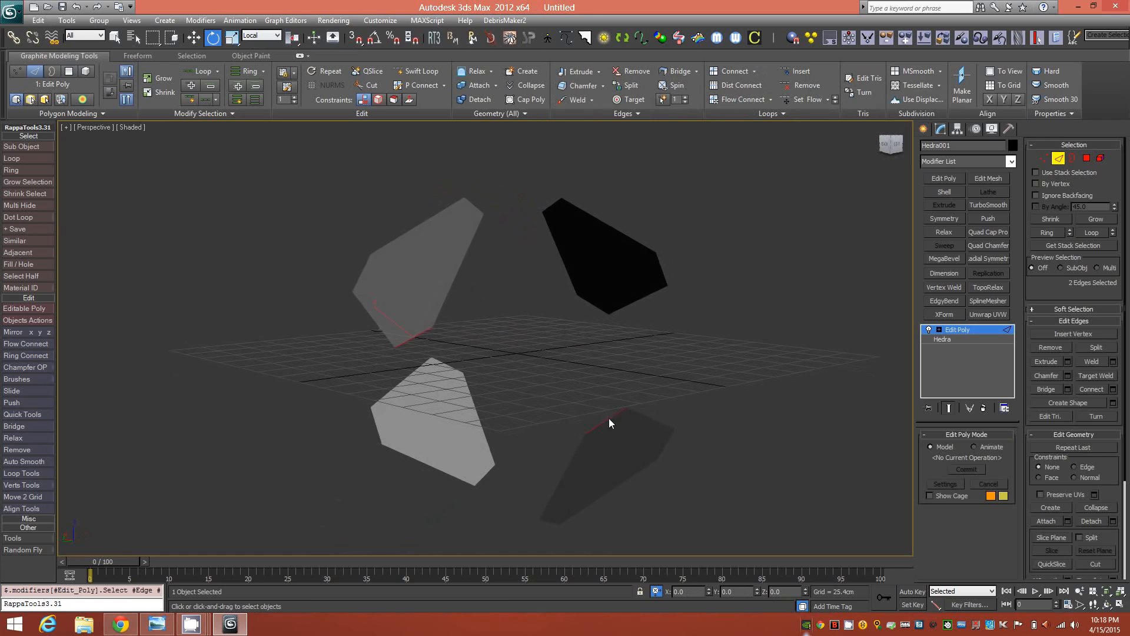
left_click(681, 71)
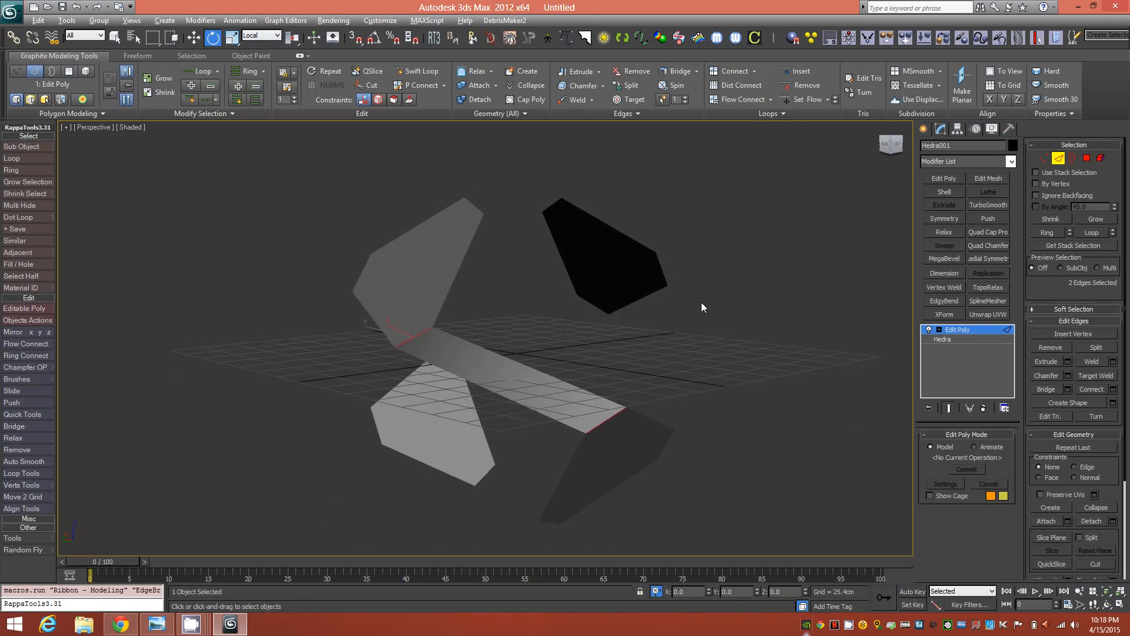
Bridge another short edge of the joined lower polygon to the facing short edge of the other upper polygon.
middle_click_drag(701, 302, 598, 455, "alt")
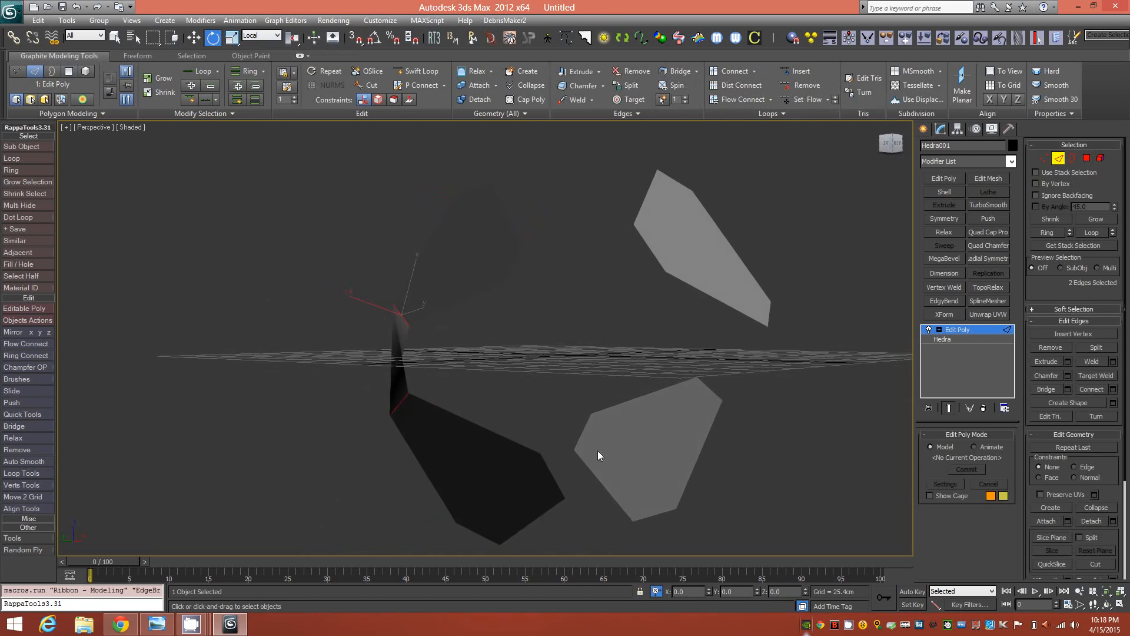
left_click(552, 472)
left_click(648, 248, "ctrl")
left_click(680, 71)
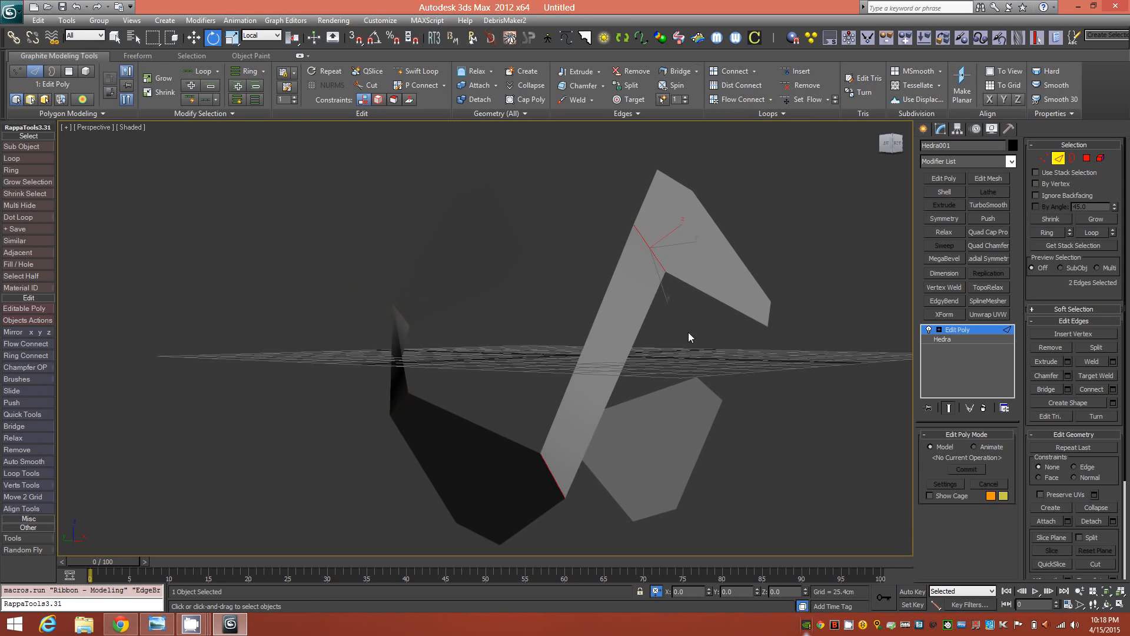
Bridge an upper polygon's open short edge to the facing short edge of the lower polygon that has no strips.
middle_click_drag(385, 274, 491, 372, "alt")
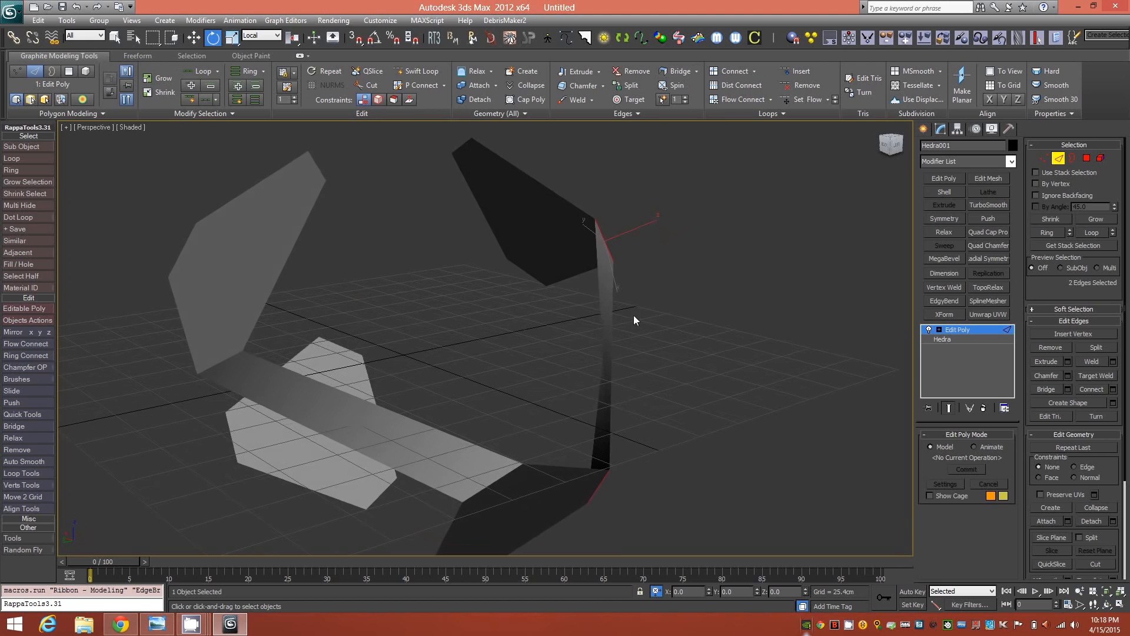
mouse_move(635, 320)
middle_mouse_down("alt")
mouse_move(575, 325)
mouse_move(744, 328)
mouse_move(644, 330)
mouse_move(660, 346)
mouse_move(623, 315)
mouse_move(714, 362)
mouse_move(676, 337)
mouse_move(565, 193)
mouse_move(701, 334)
mouse_move(642, 314)
middle_mouse_up("alt")
left_click(590, 214)
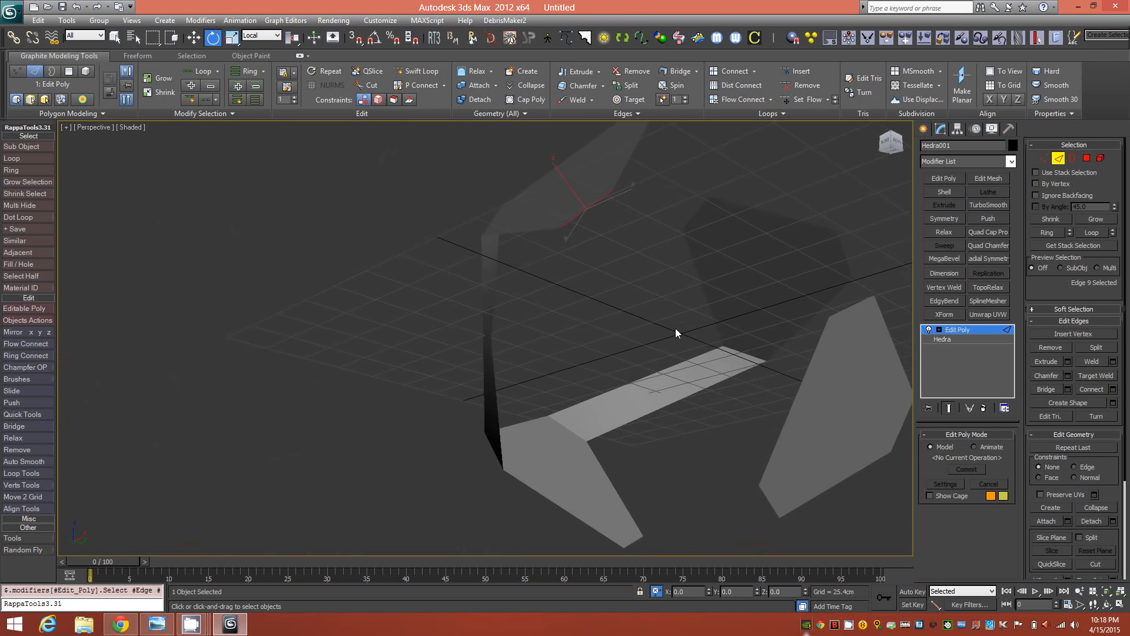
middle_click_drag(740, 334, 645, 362, "alt")
left_click(646, 364, "ctrl")
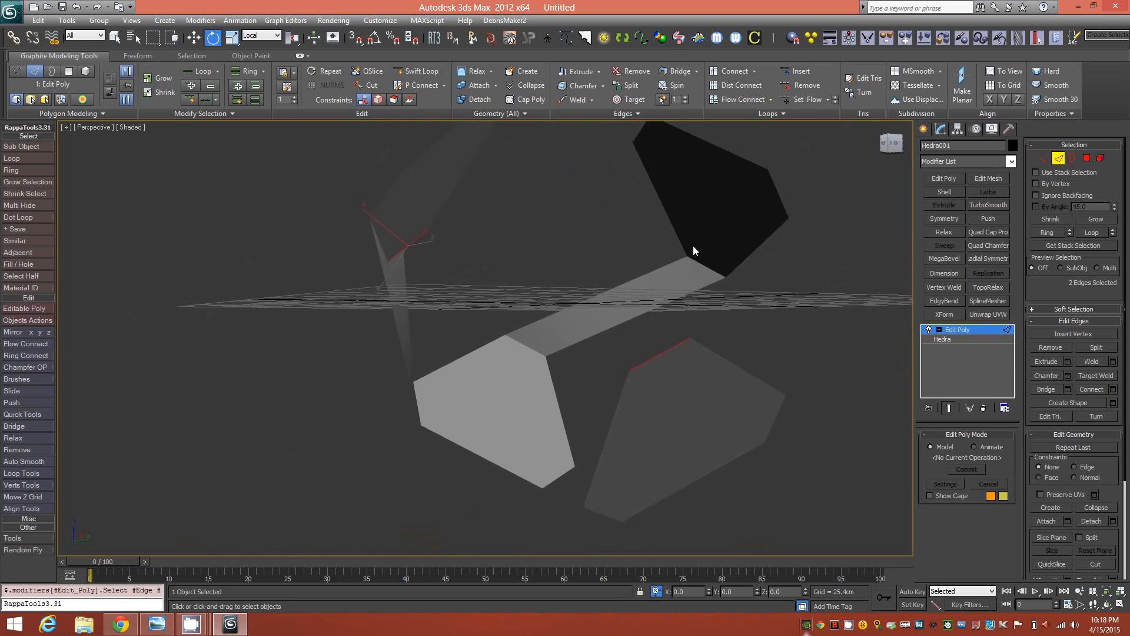
left_click(677, 71)
Bridge the newly joined lower polygon's next open short edge to the facing edge of the remaining upper polygon.
middle_click_drag(752, 336, 710, 344, "alt")
left_click(565, 384)
left_click(695, 280, "ctrl")
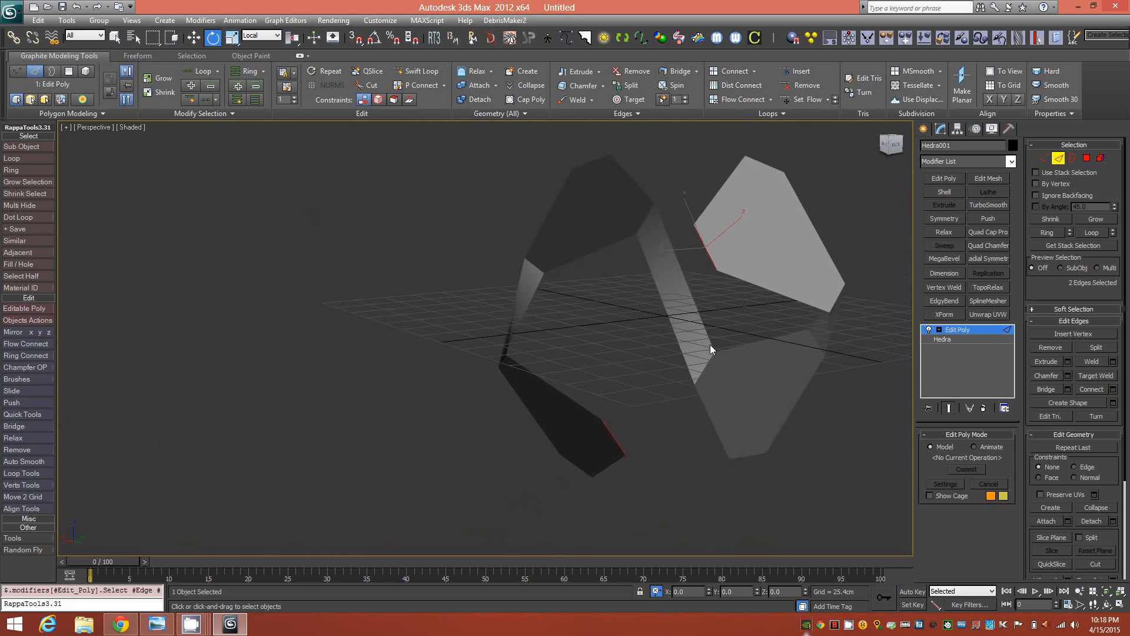
left_click(683, 73)
Add a fifth connecting strip by bridging the facing open short edges of one of the two pairs still unjoined.
middle_click_drag(733, 302, 744, 337, "alt")
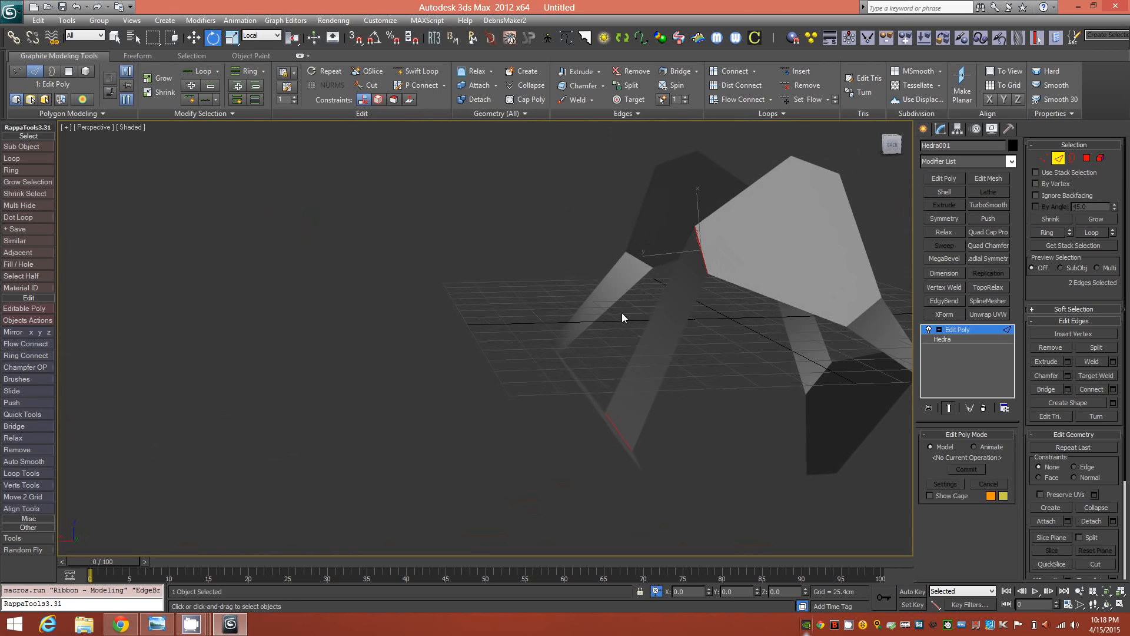
middle_click_drag(743, 247, 676, 333, "alt")
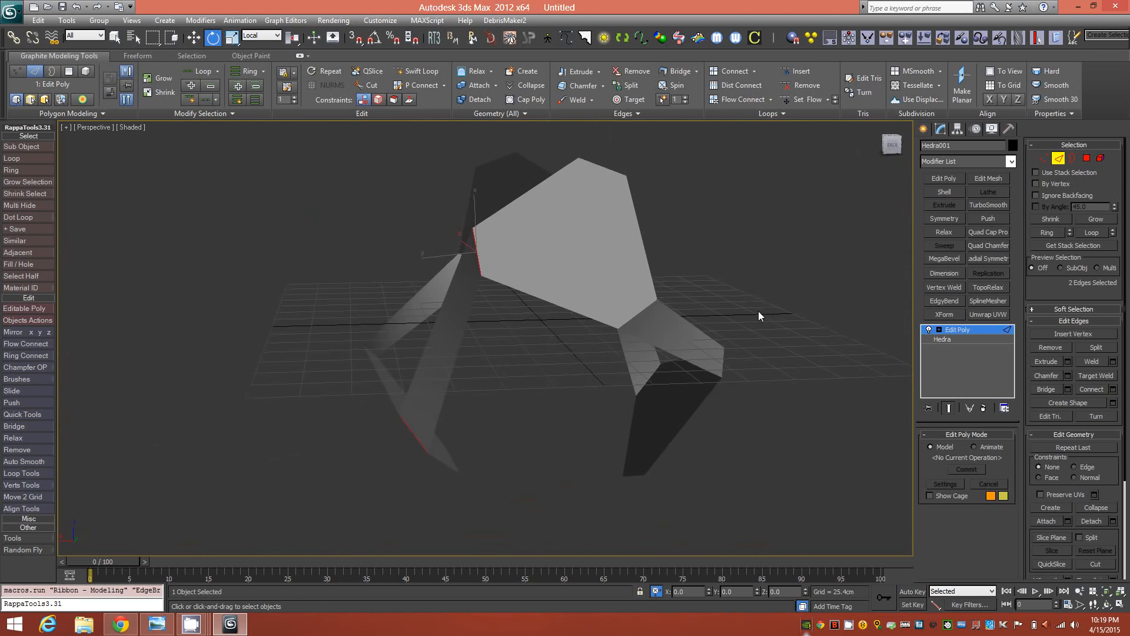
middle_click_drag(757, 315, 728, 349, "alt")
left_click(761, 338)
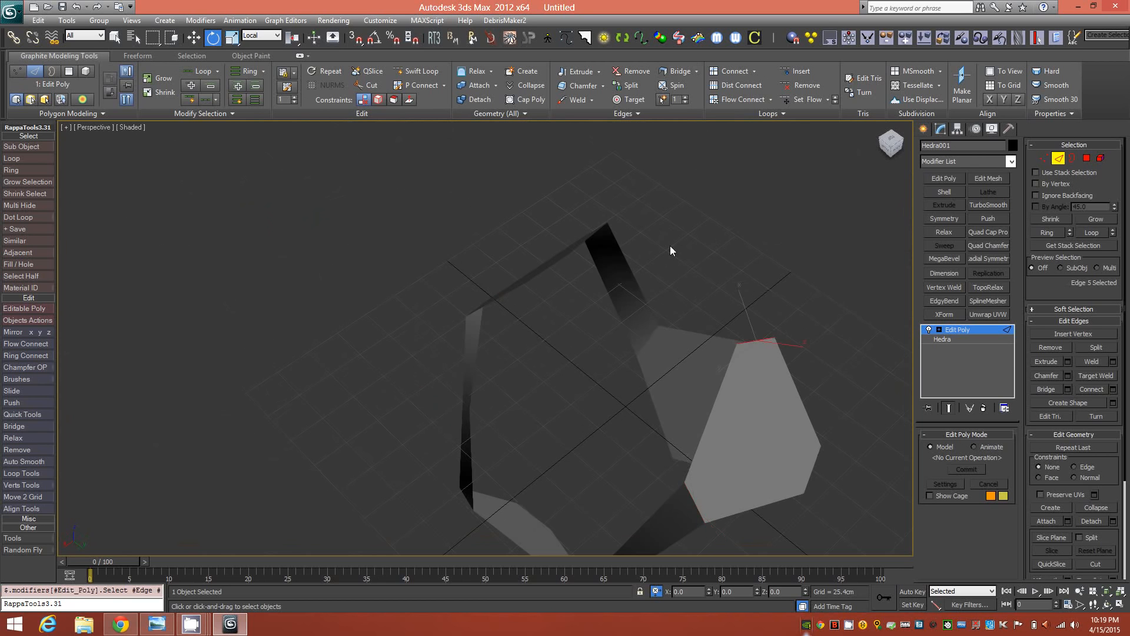
middle_click_drag(671, 250, 733, 218, "alt")
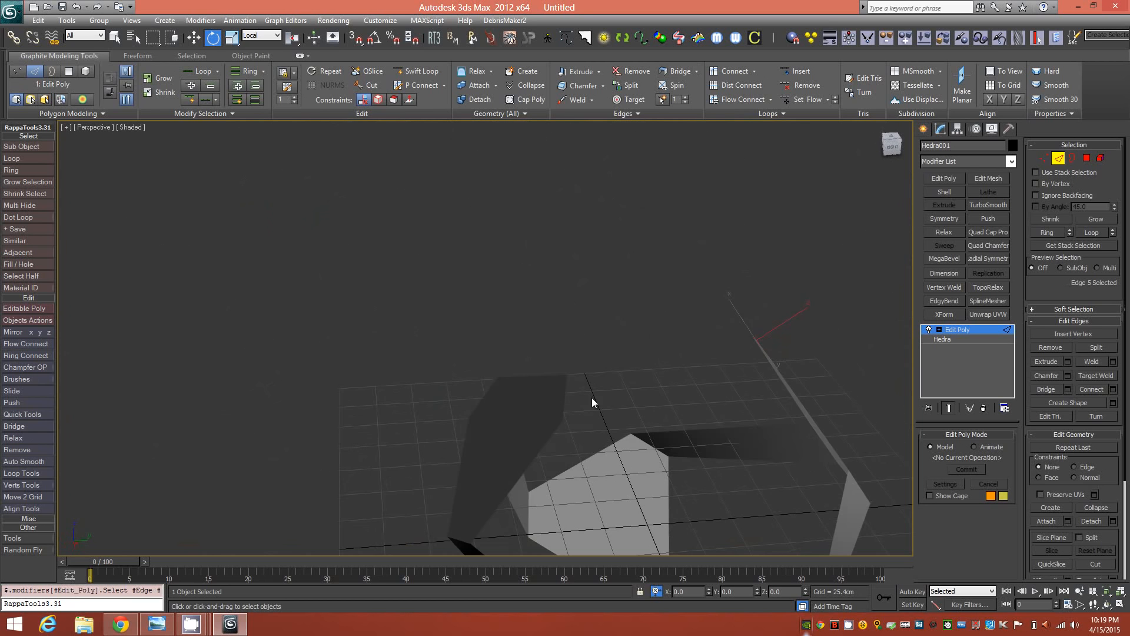
left_click(567, 397, "ctrl")
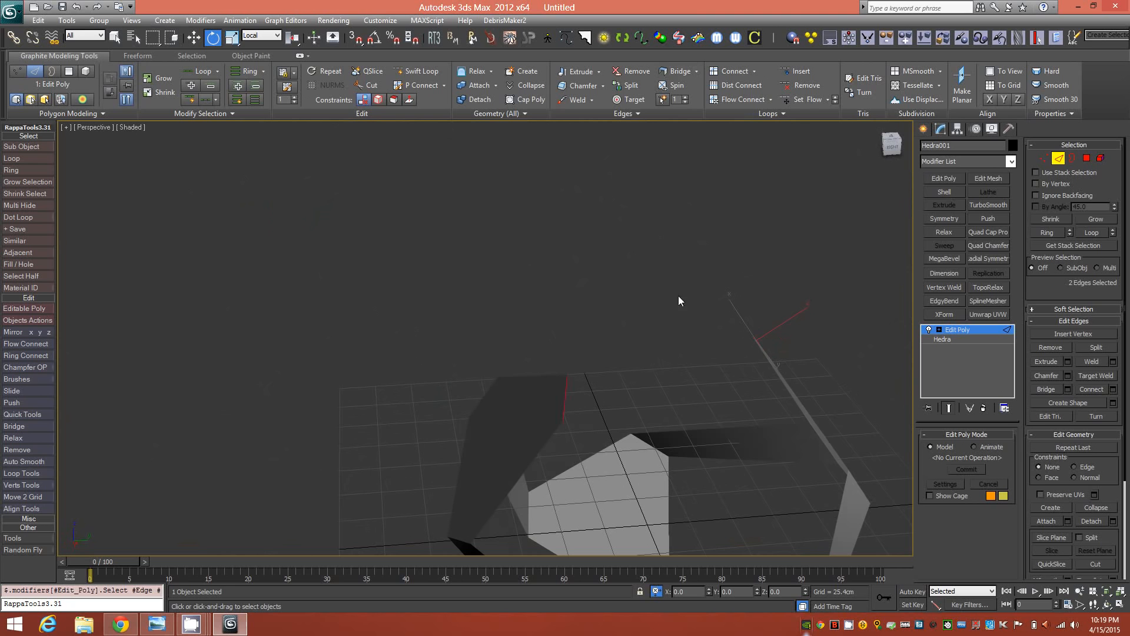
left_click(684, 73)
Bridge the remaining open short edge of the upper polygon to the facing short edge of the lower polygon as the sixth connecting strip.
mouse_move(751, 321)
middle_mouse_down("alt")
mouse_move(744, 302)
mouse_move(750, 411)
mouse_move(755, 321)
middle_mouse_up("alt")
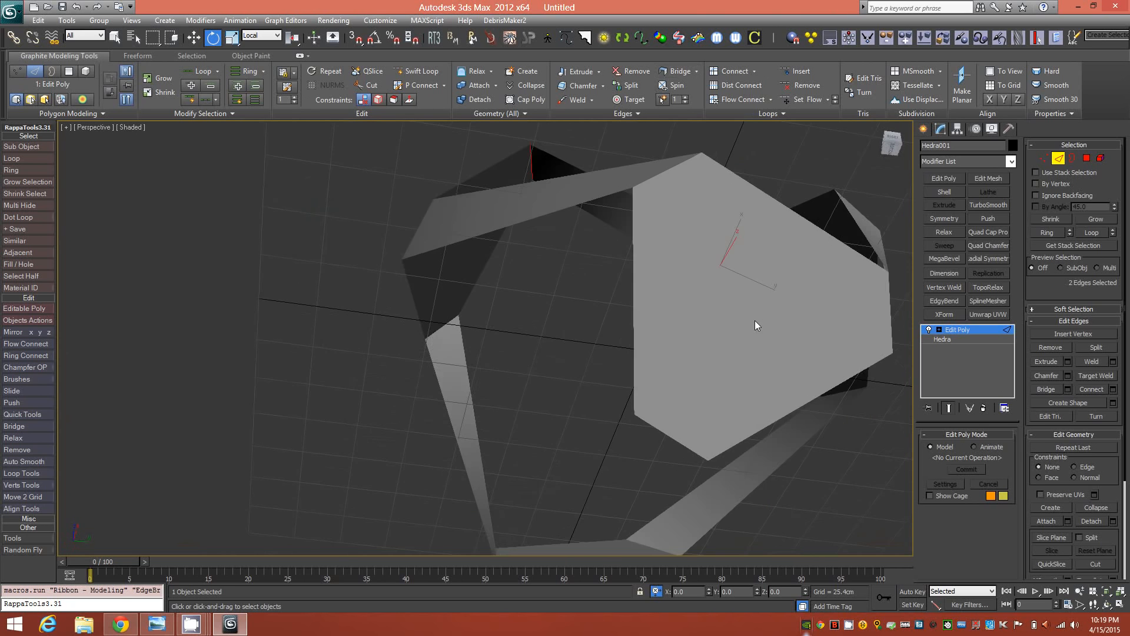
middle_click_drag(711, 441, 665, 316)
left_click(673, 291)
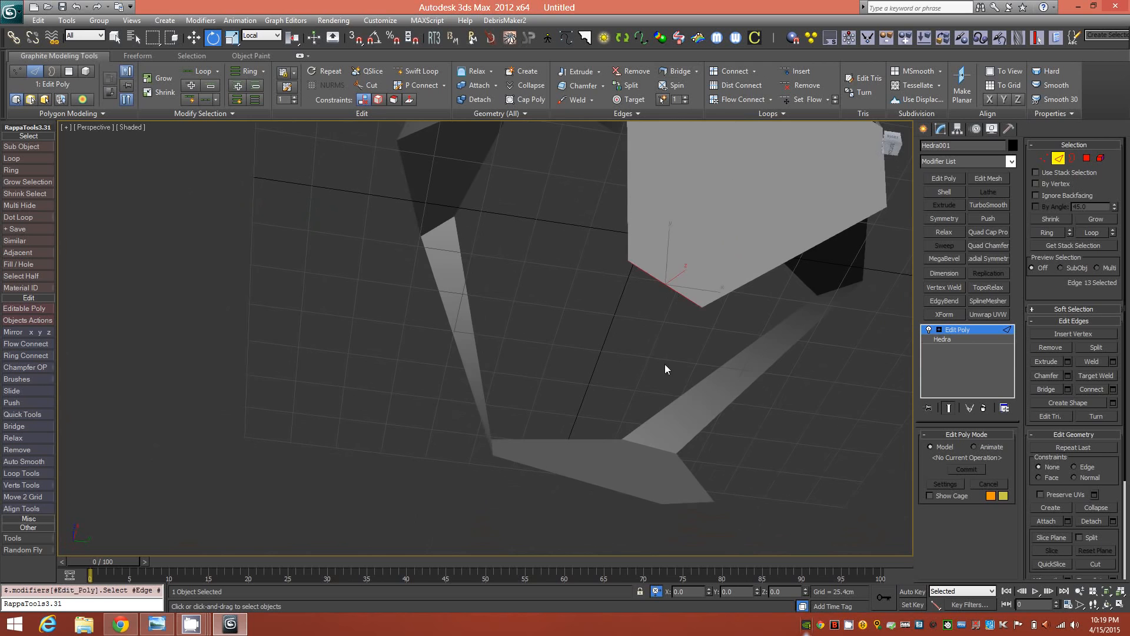
middle_click_drag(666, 364, 677, 396, "alt")
left_click(518, 389, "ctrl")
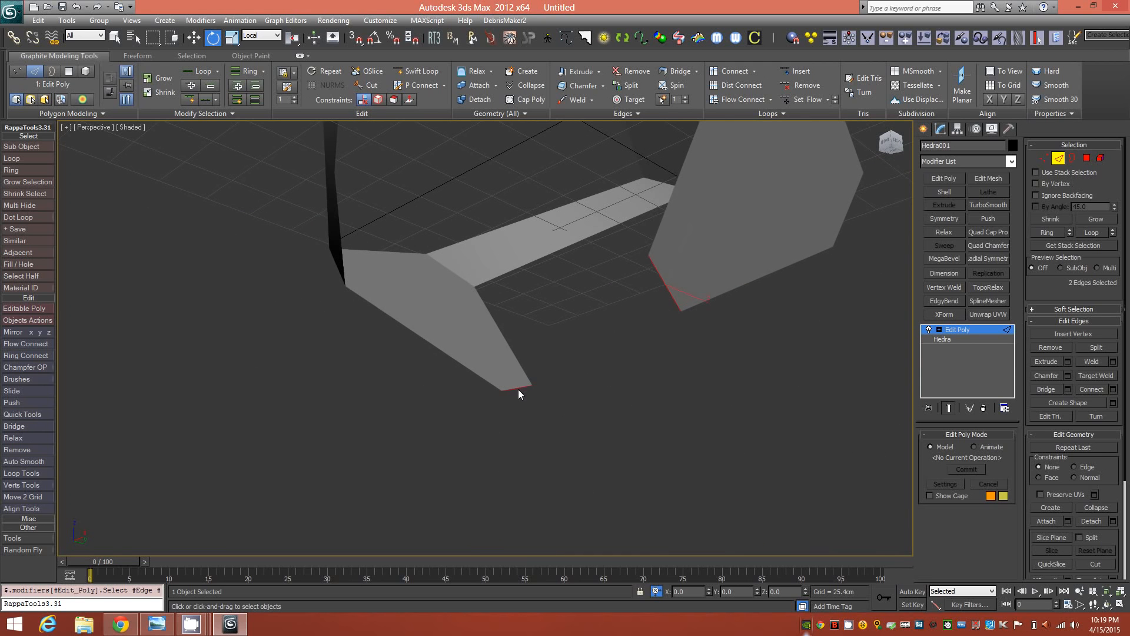
left_click(677, 70)
scroll(711, 283, "down", 3)
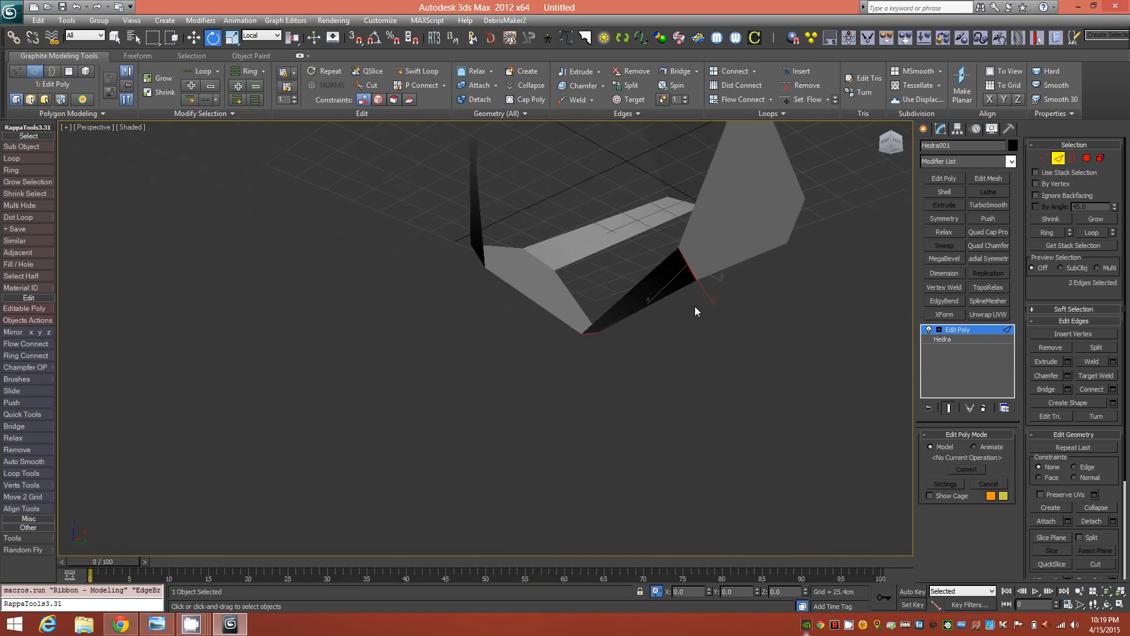
Select the three connecting strips around one cap polygon to examine how they twist away from it.
middle_click_drag(705, 235, 606, 388)
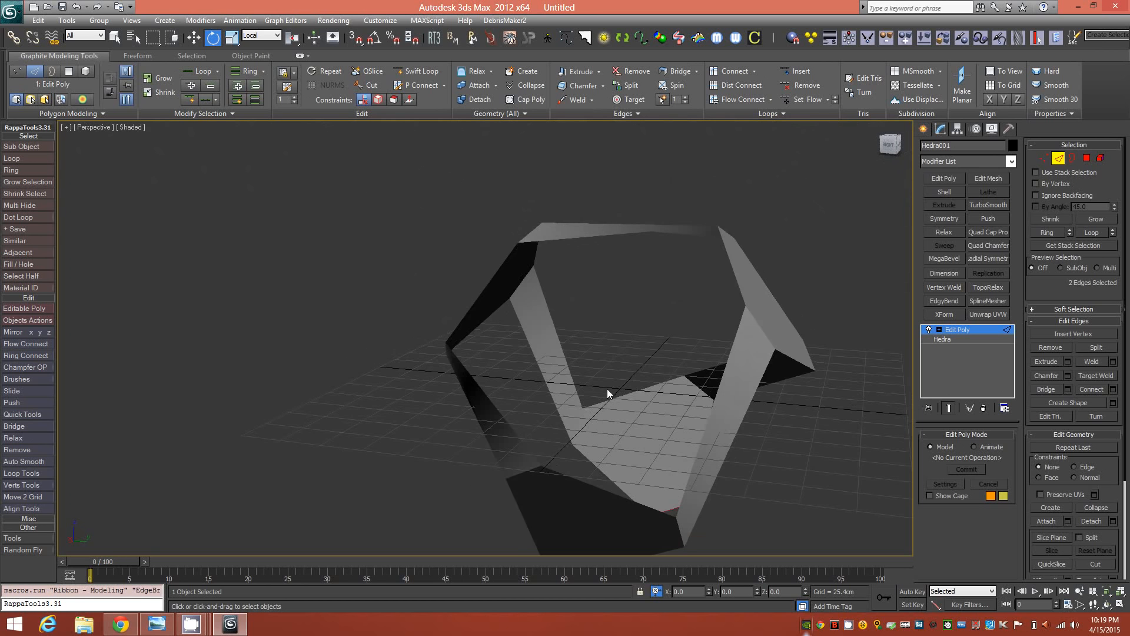
middle_click_drag(740, 374, 653, 379, "alt")
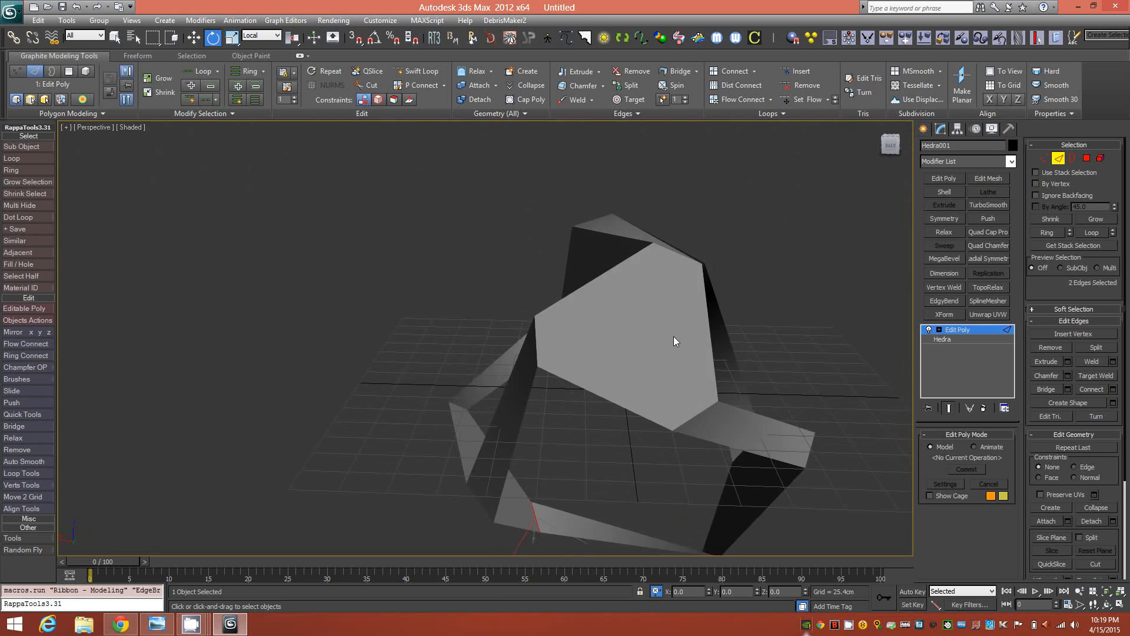
middle_click_drag(673, 337, 674, 344, "alt")
middle_click_drag(820, 235, 556, 287, "alt")
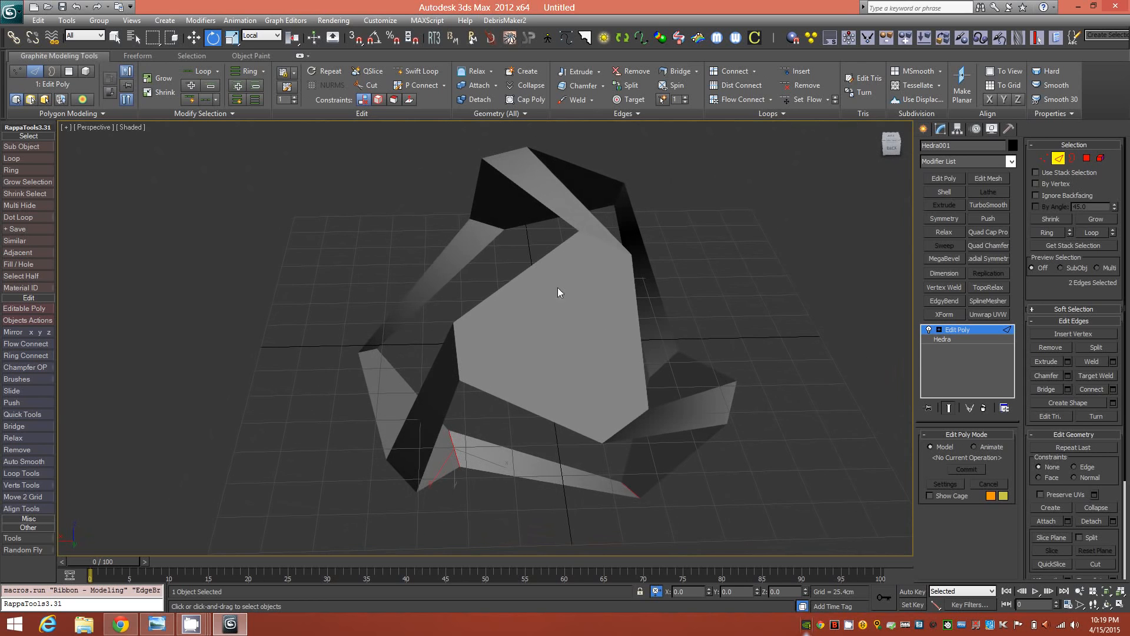
middle_click_drag(572, 344, 588, 350, "alt")
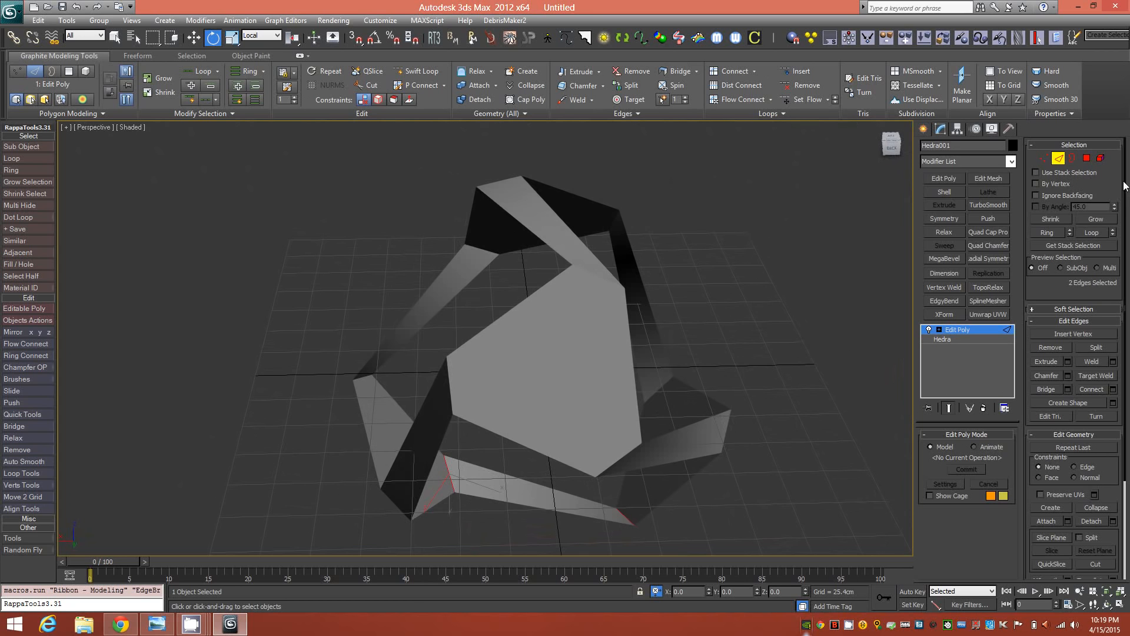
left_click(1087, 158)
left_click(560, 246)
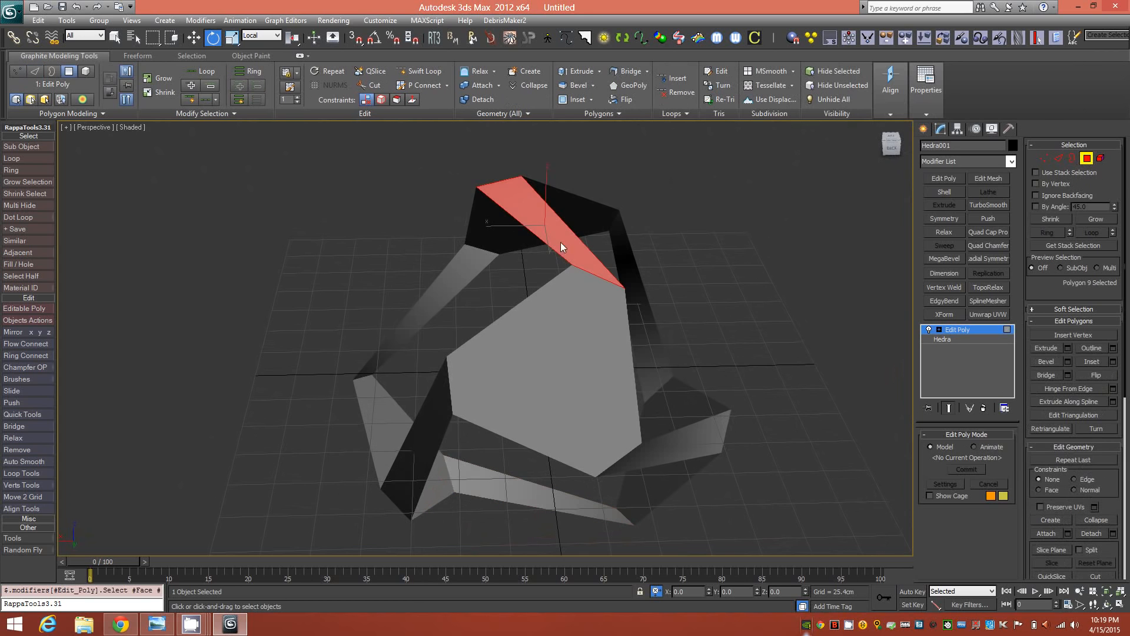
left_click(425, 418, "ctrl")
left_click(657, 460, "ctrl")
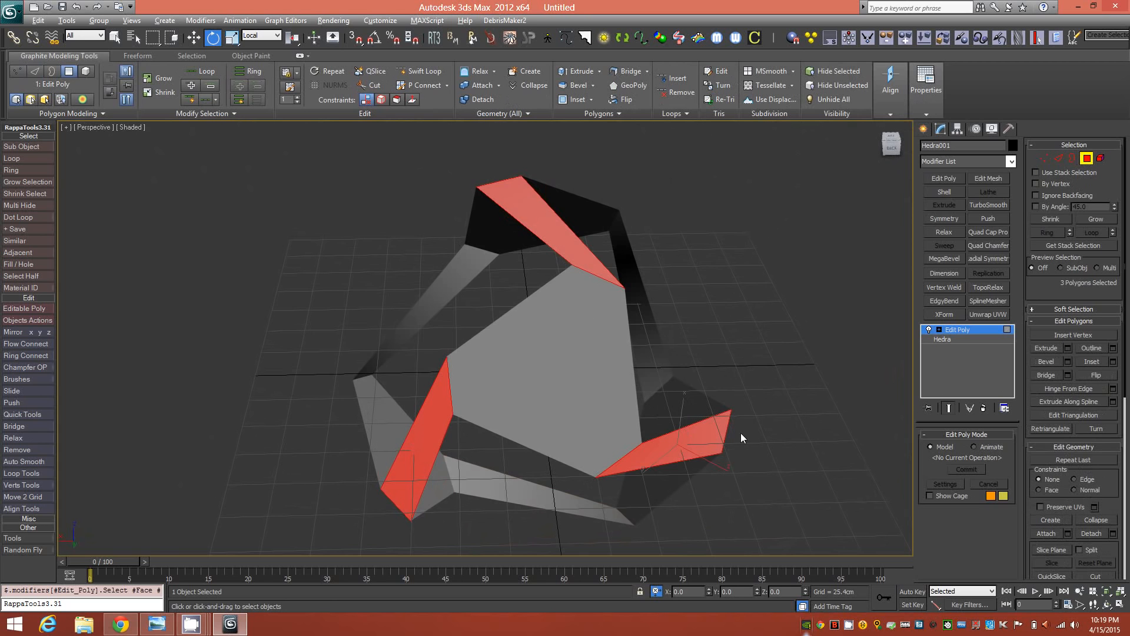
Select the three strips around a neighbouring cap polygon, examine their twist from several sides, and clear the selection.
middle_click_drag(739, 434, 680, 373, "alt")
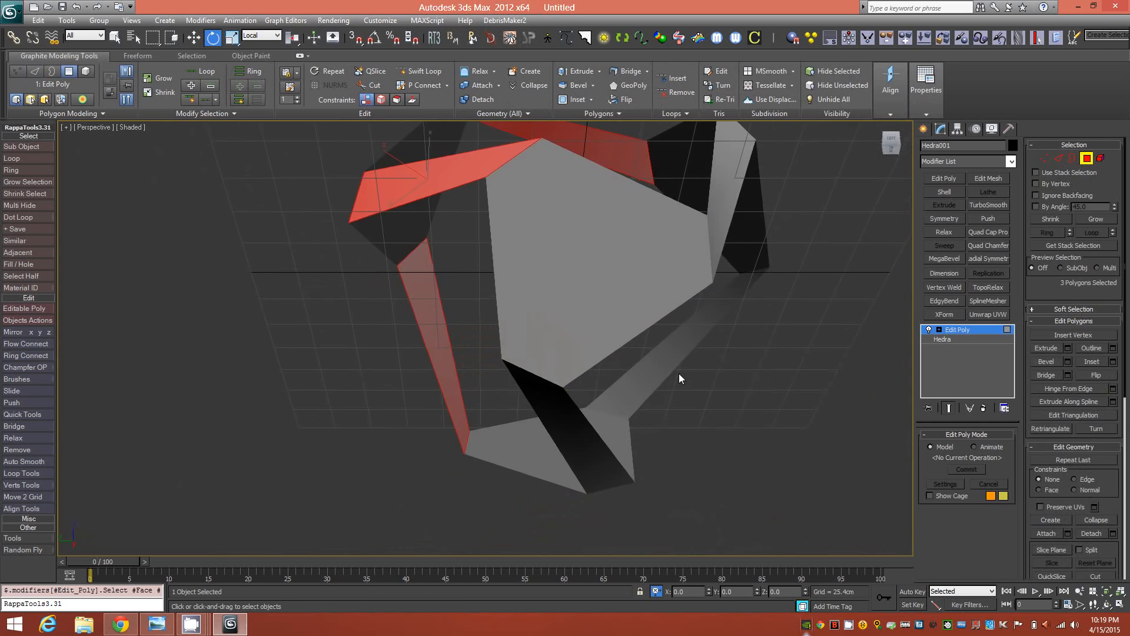
left_click(724, 200)
left_click(563, 422, "ctrl")
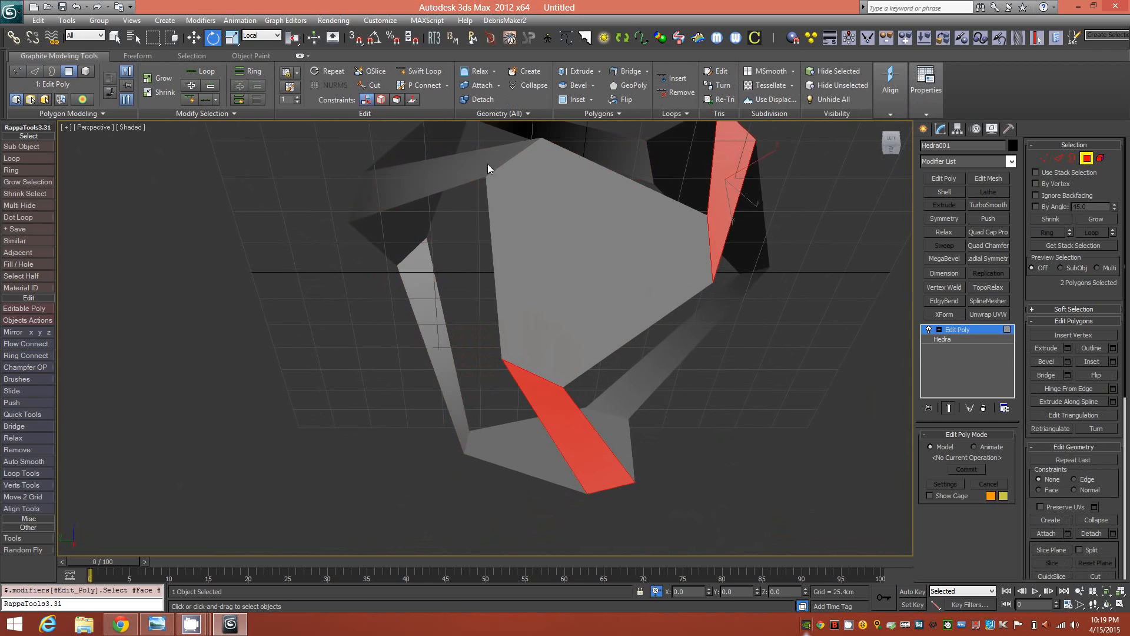
left_click(478, 175, "ctrl")
middle_click_drag(479, 175, 484, 274, "alt")
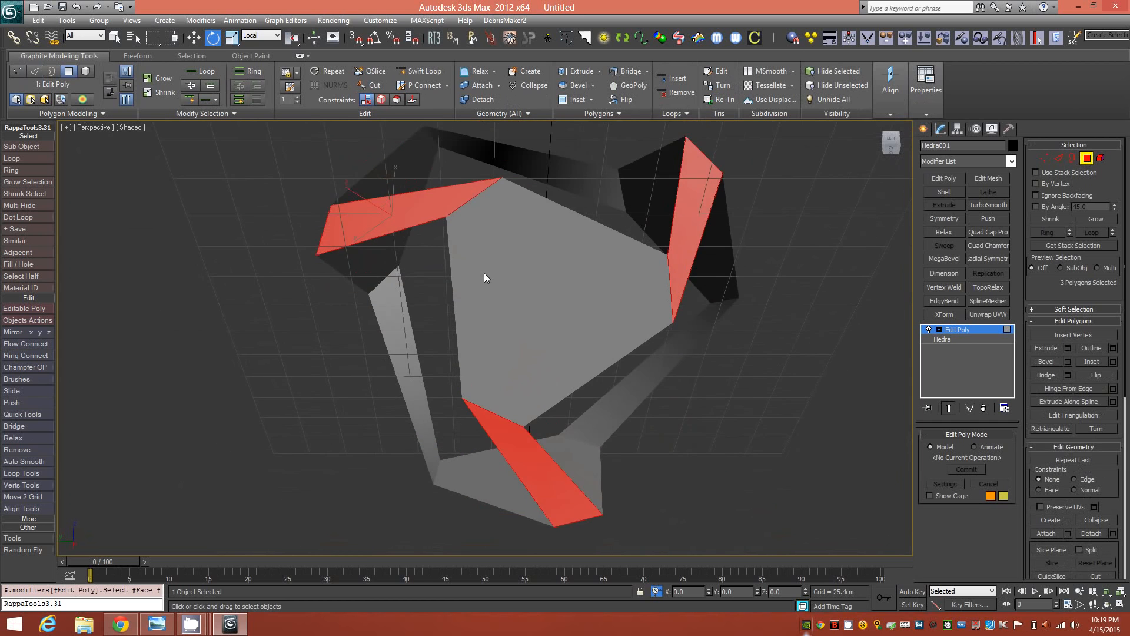
middle_click_drag(795, 354, 623, 354)
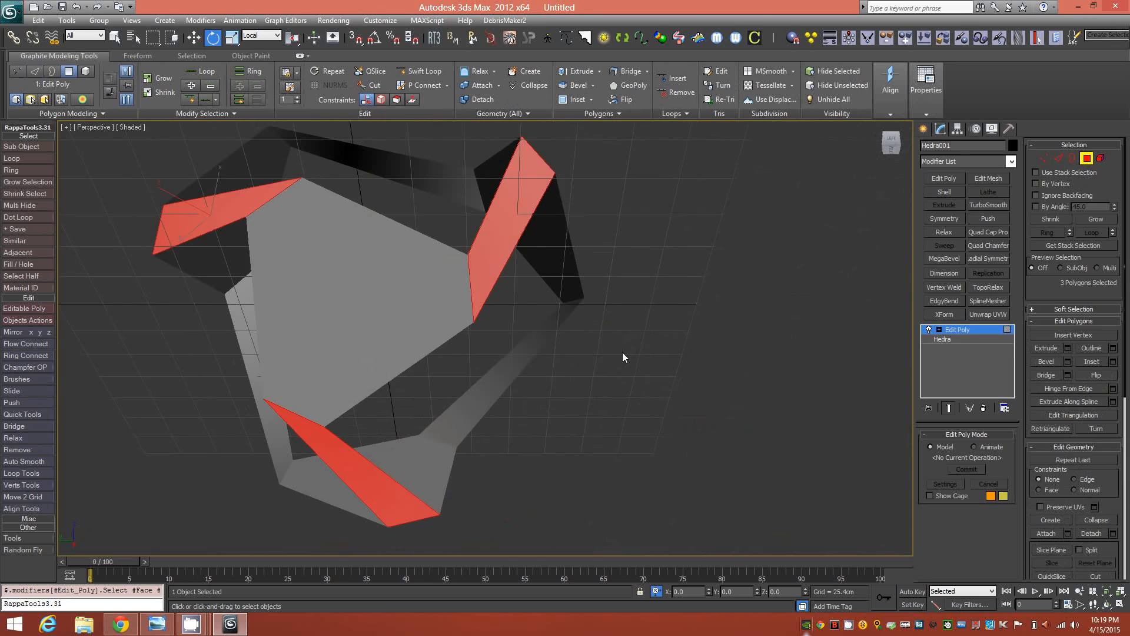
middle_click_drag(461, 356, 545, 357, "alt")
middle_click_drag(338, 310, 585, 375, "alt")
scroll(585, 374, "down", 5)
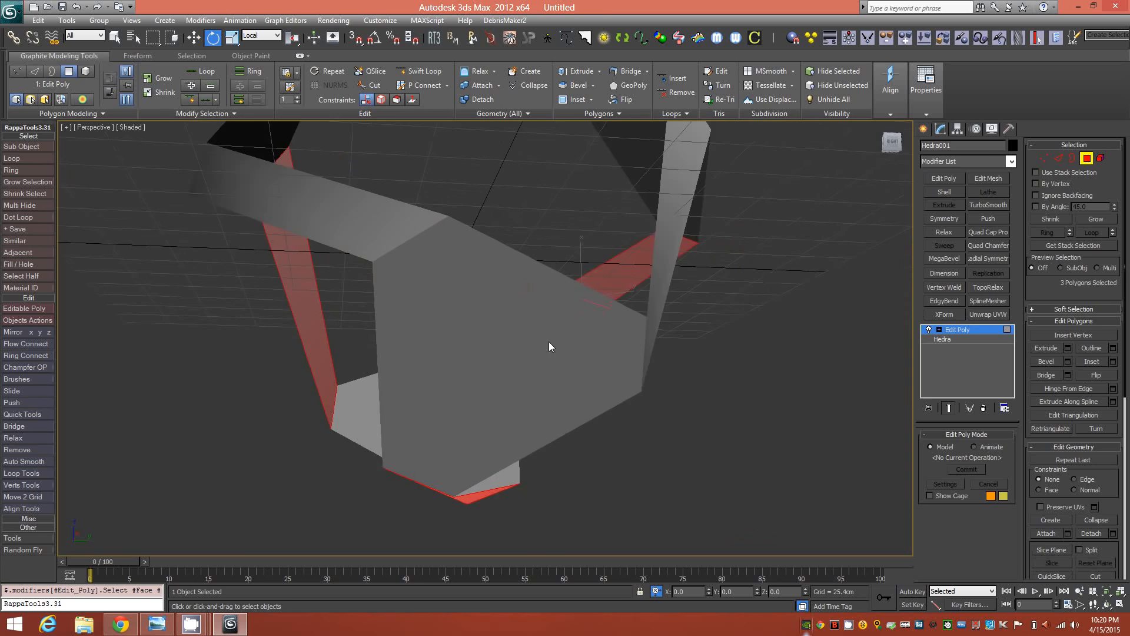
middle_click_drag(583, 454, 671, 374, "alt")
left_click(605, 337)
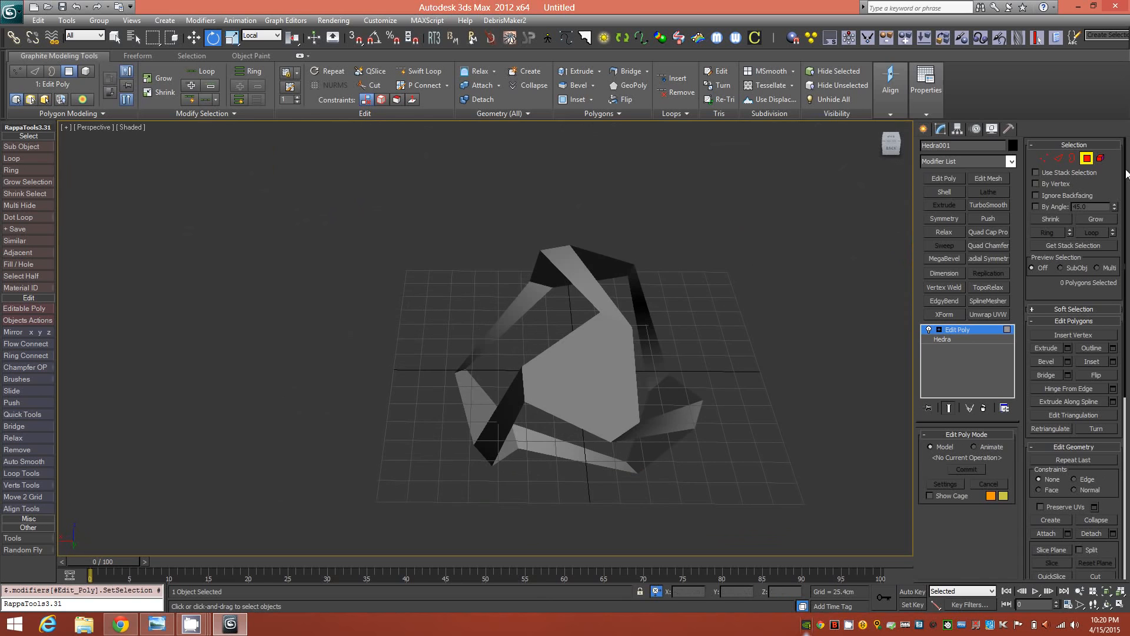
Leave polygon editing, apply a TurboSmooth modifier to the whole object, and turn on the edged faces display.
left_click(1088, 158)
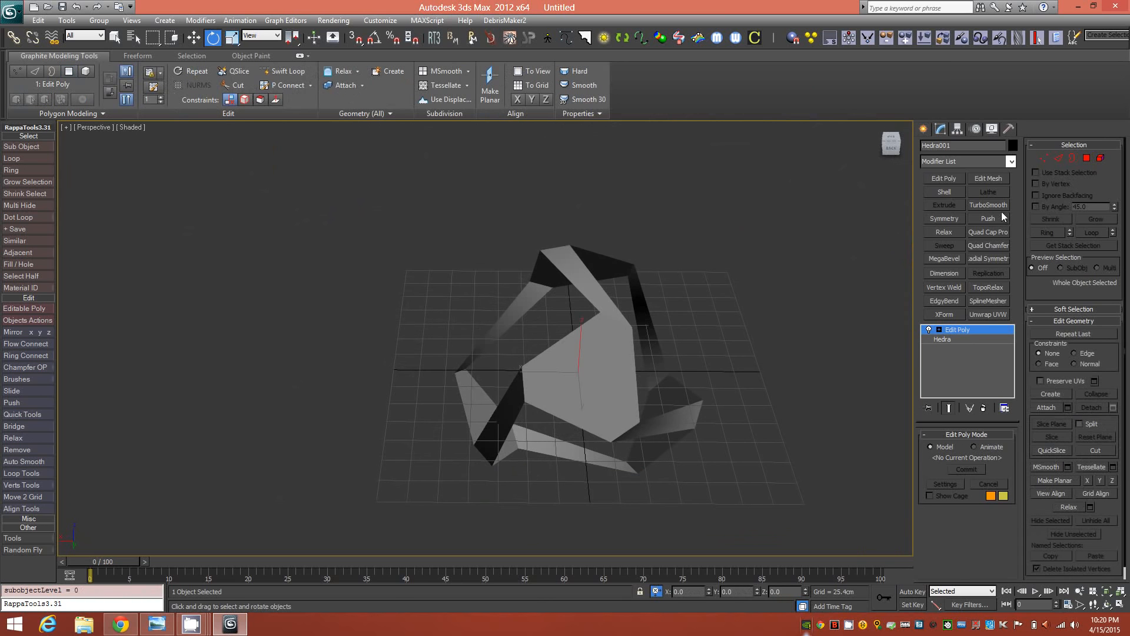
left_click(992, 204)
middle_click_drag(613, 352, 592, 402, "alt")
key("F4")
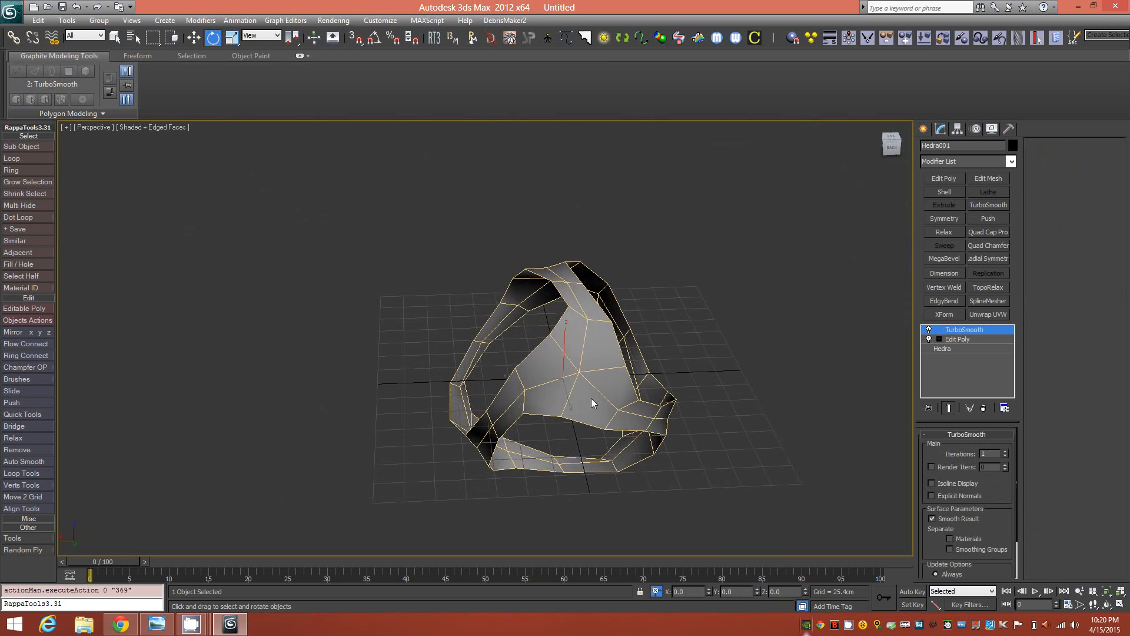
Add a Spherify modifier above the TurboSmooth and a second TurboSmooth on top of it.
left_click(1013, 162)
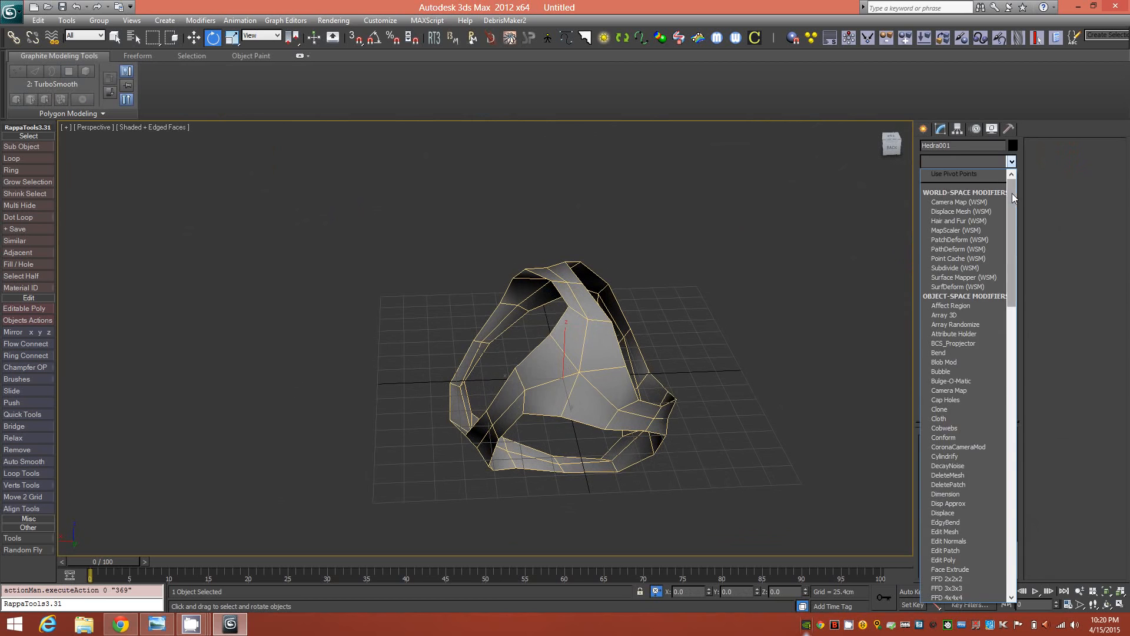
mouse_move(1012, 193)
left_mouse_down()
mouse_move(1011, 487)
mouse_move(1013, 465)
left_mouse_up()
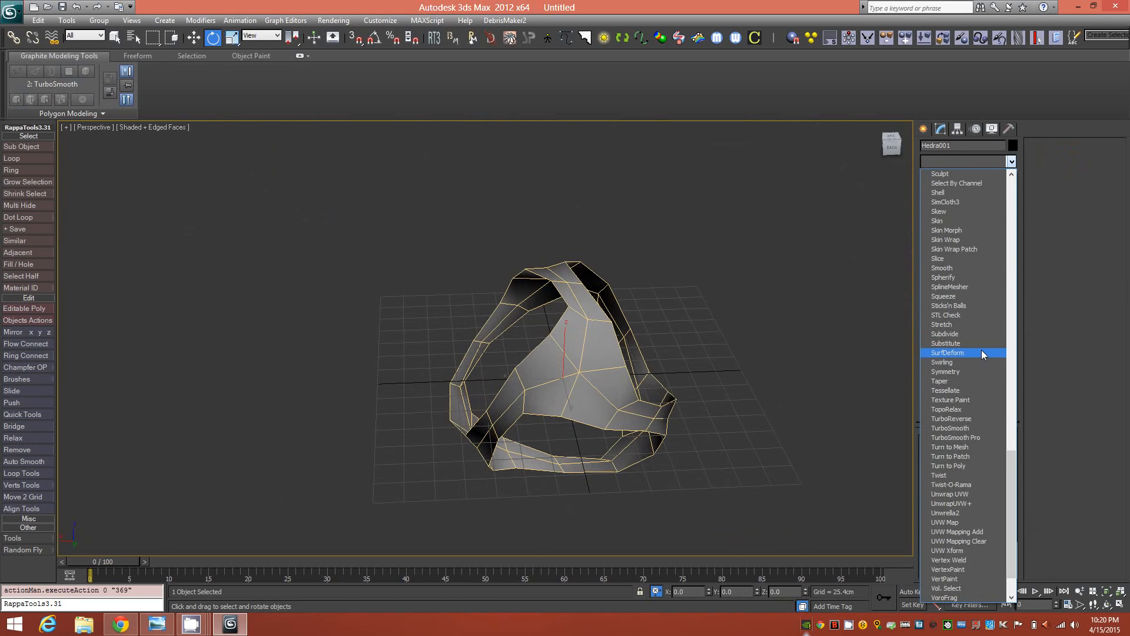
left_click(967, 276)
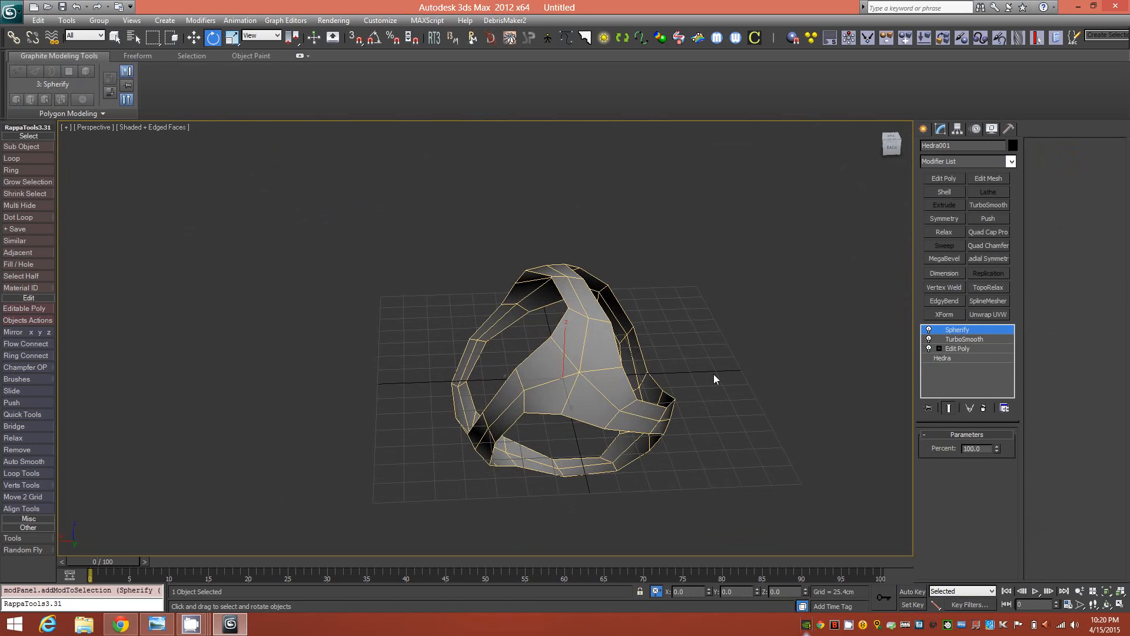
middle_click_drag(714, 373, 688, 353, "alt")
left_click(1001, 204)
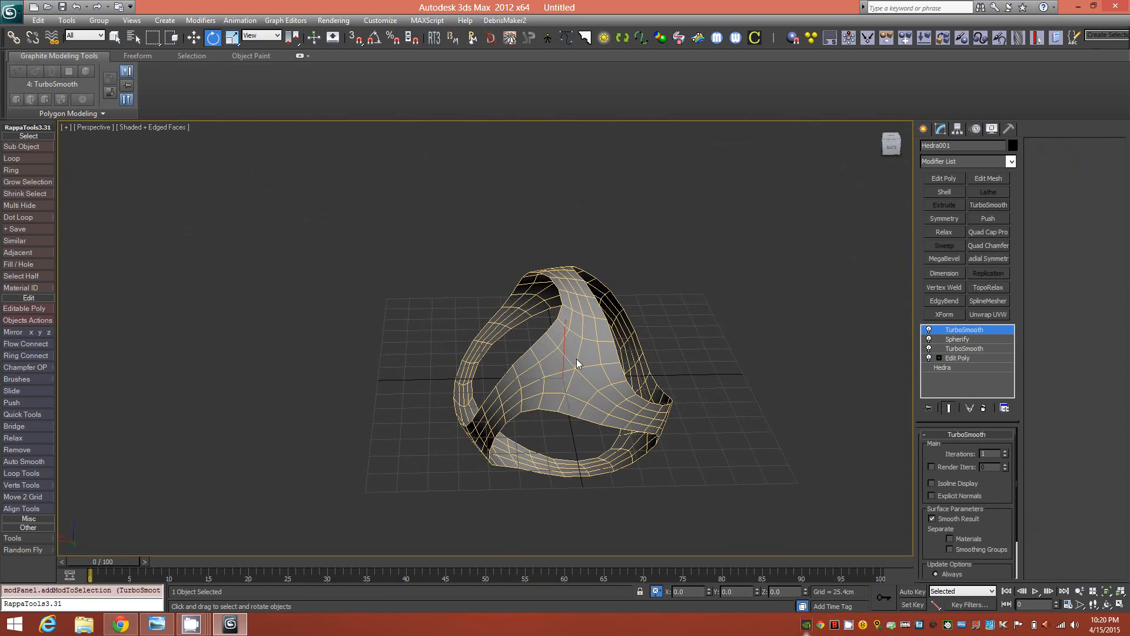
middle_click_drag(580, 366, 585, 362, "alt")
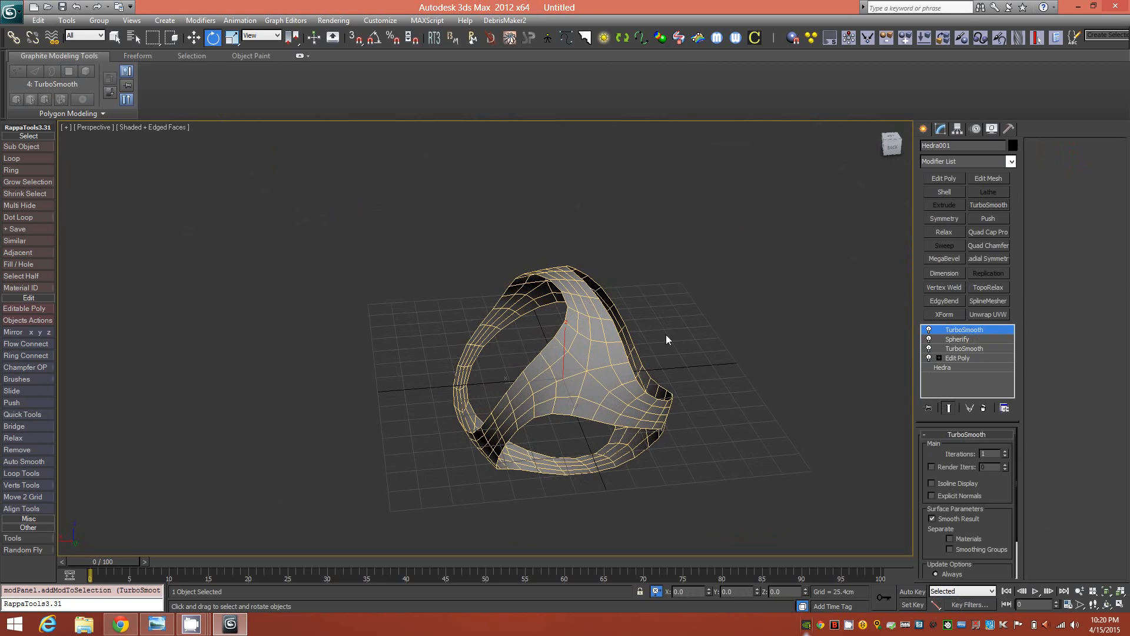
Add an Edit Poly modifier above the second TurboSmooth and switch to polygon selection.
left_click(88, 113)
left_click(76, 156)
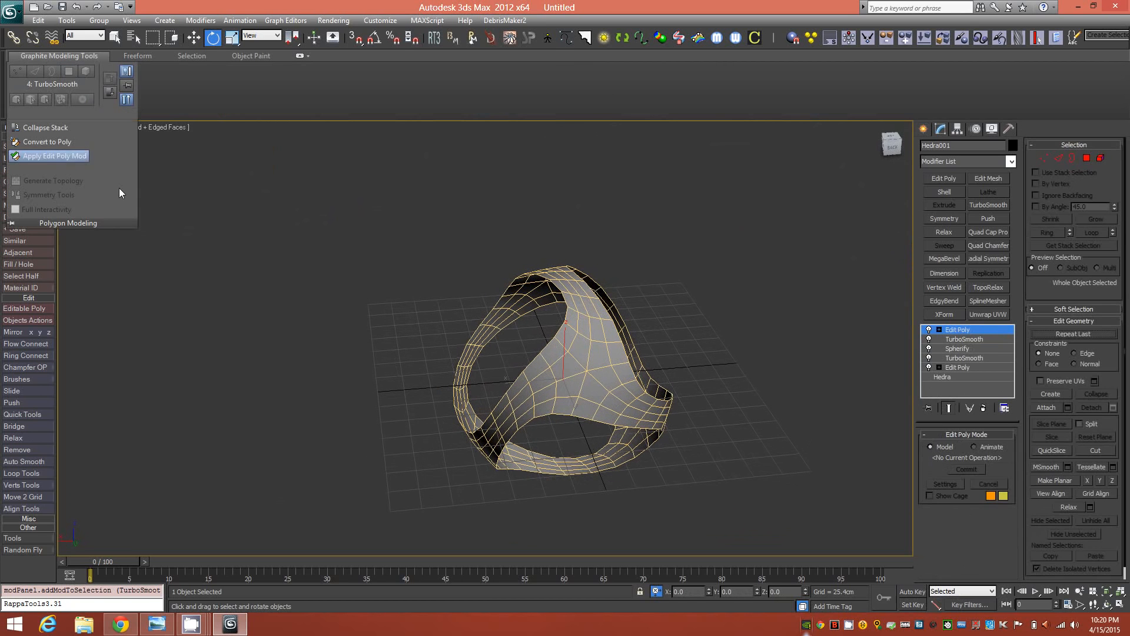
left_click(1087, 158)
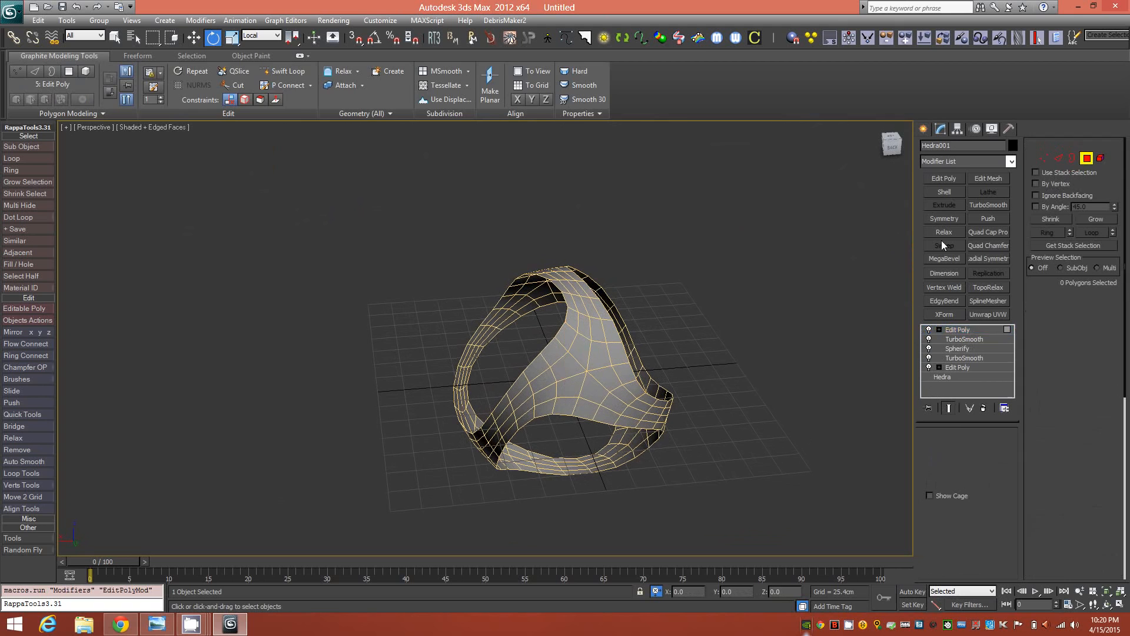
Select the three polygon loops that pass through the centre of the front cap and along its connecting bands.
left_click(587, 353)
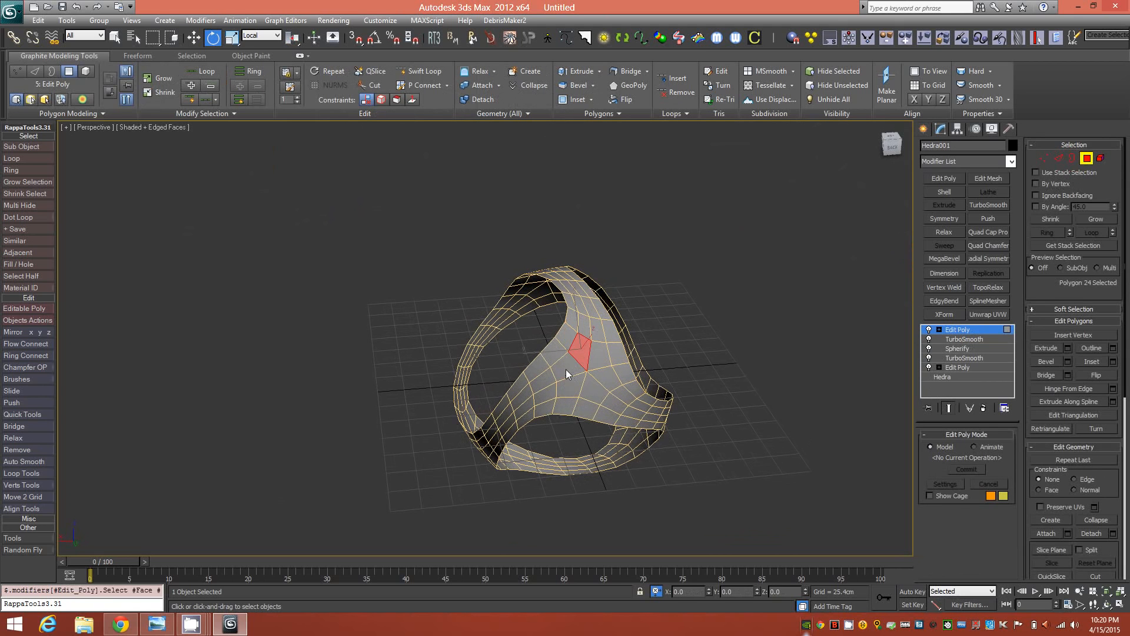
left_click(567, 369, "shift")
left_click(597, 357, "ctrl")
left_click(605, 378, "shift")
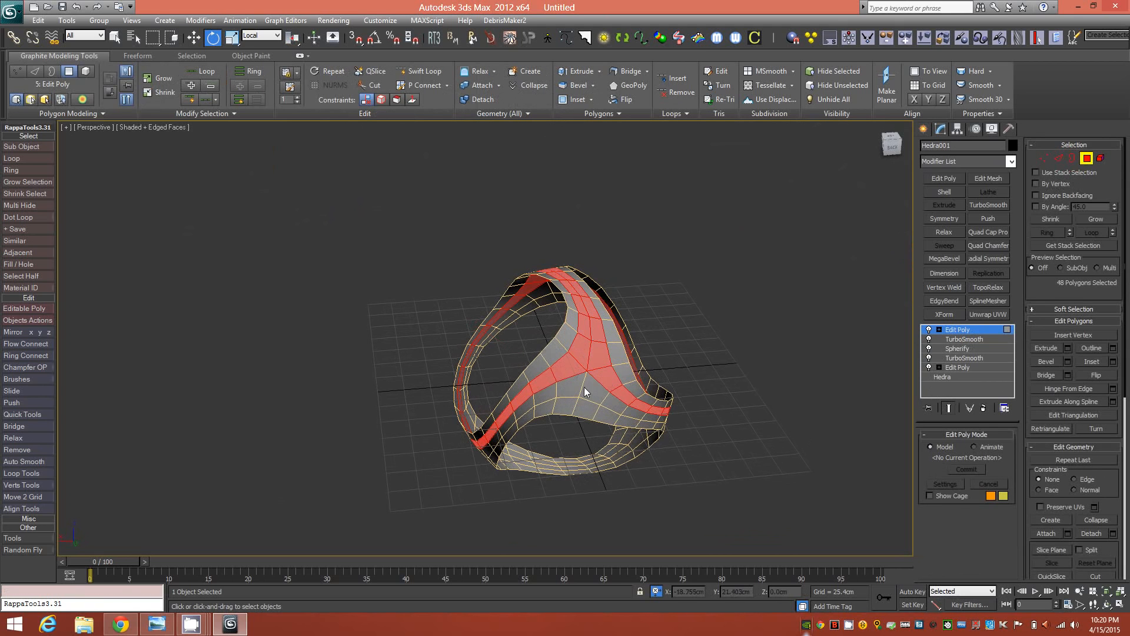
left_click(588, 388, "ctrl")
left_click(569, 389, "shift")
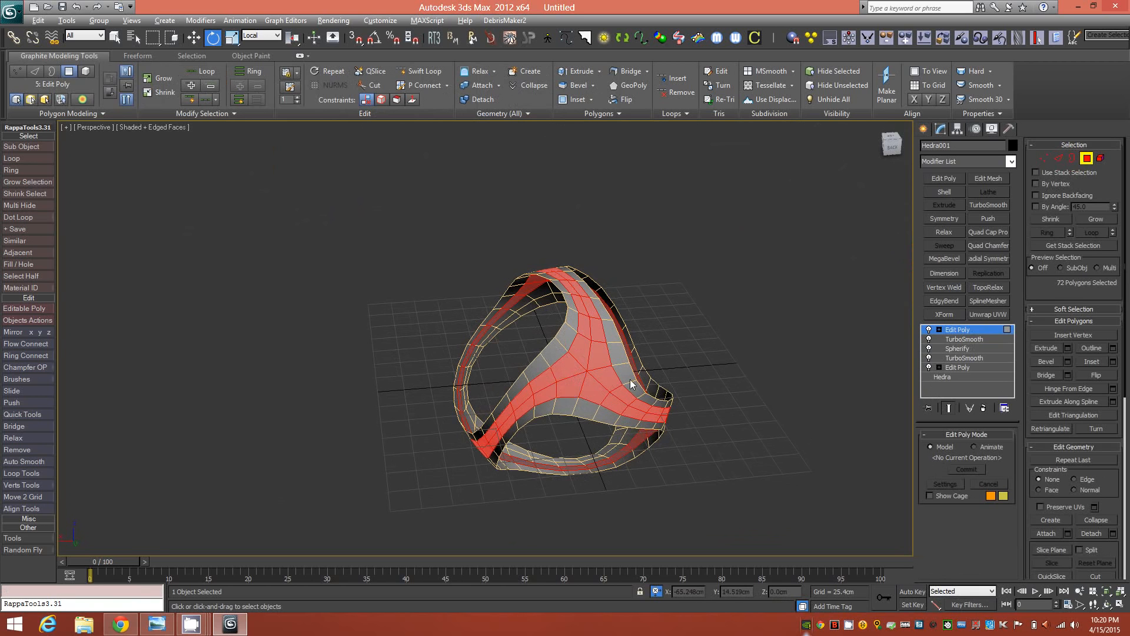
Add the remaining central polygon loop to the selection so the middle of every cap and band is included.
middle_click_drag(630, 384, 613, 379, "alt")
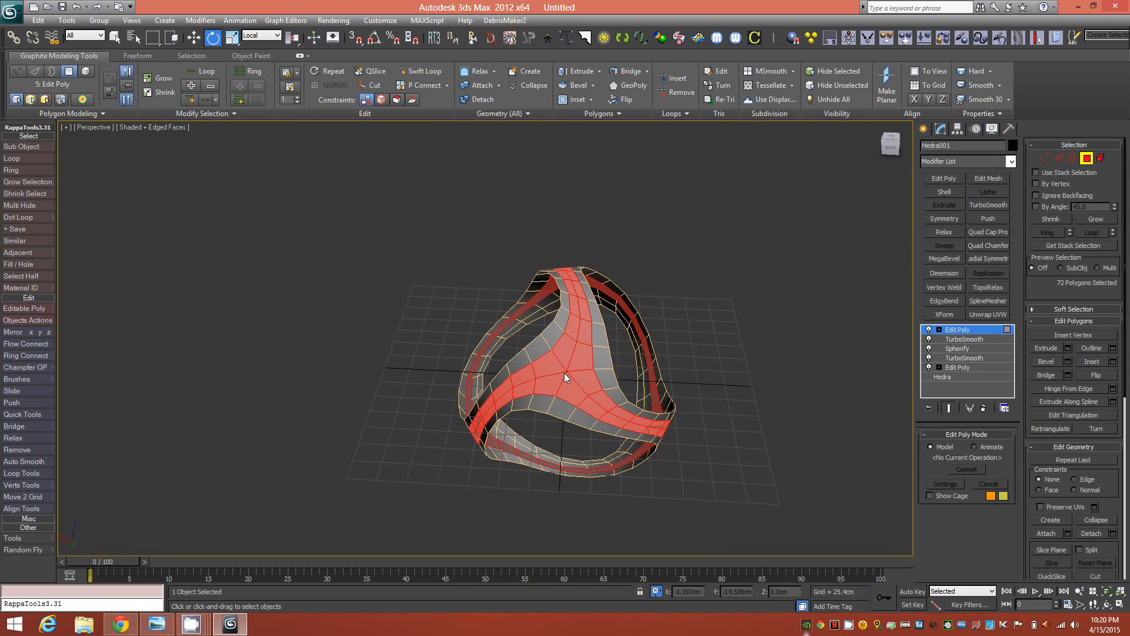
middle_click_drag(605, 381, 585, 305, "alt")
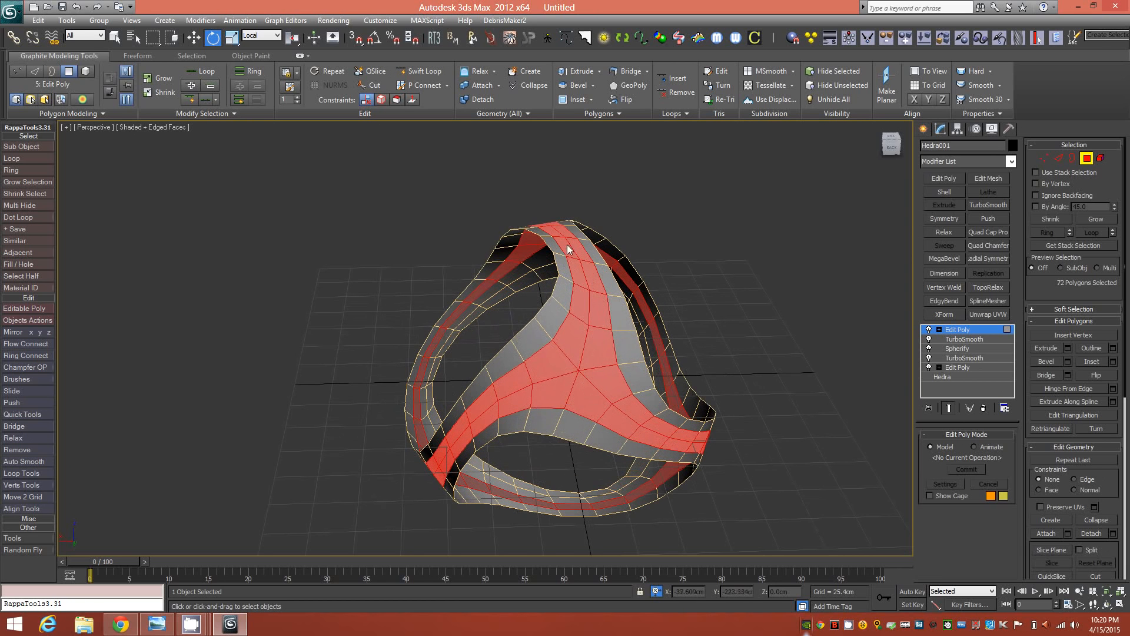
middle_click_drag(636, 418, 553, 305, "alt")
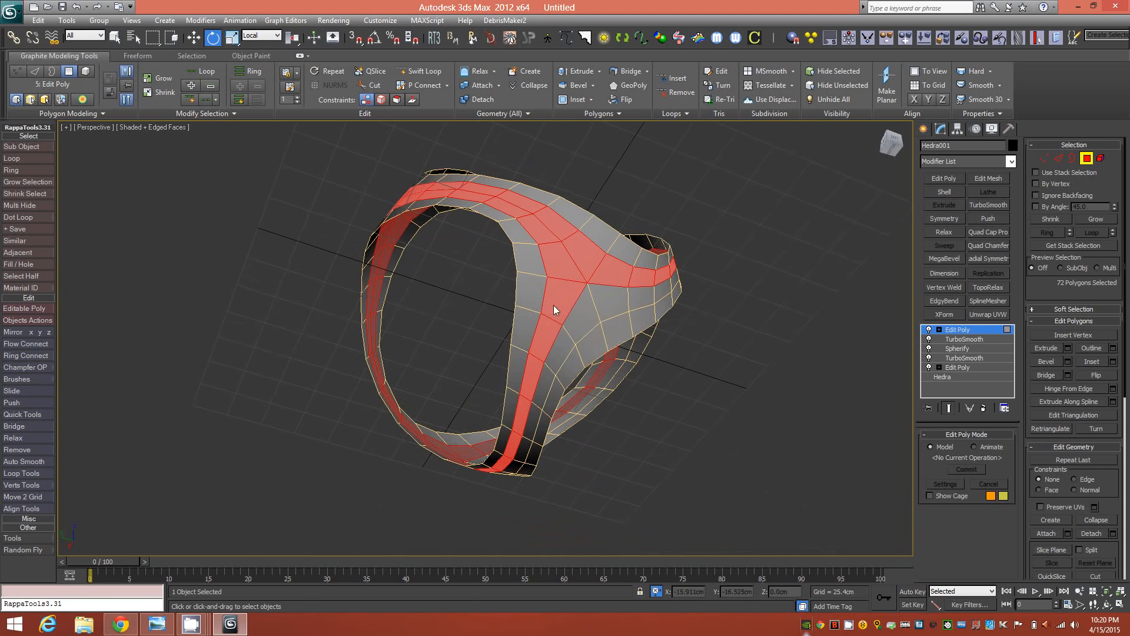
left_click(611, 304, "shift")
middle_click_drag(643, 299, 596, 349, "alt")
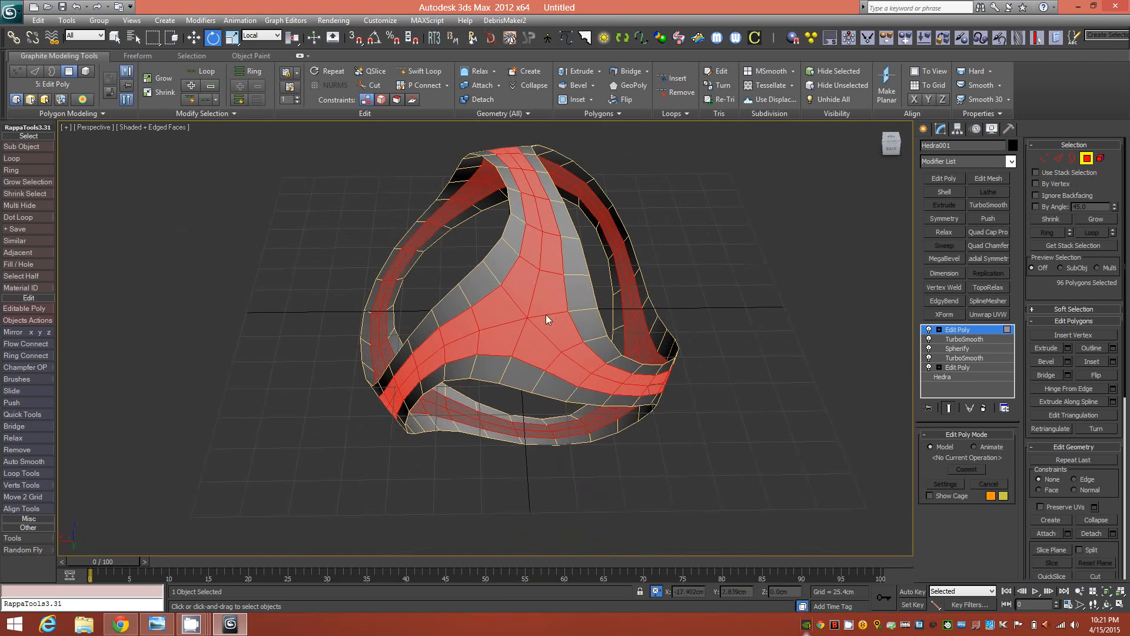
Apply a Relax modifier to the selected central polygons and set its iterations to 87.
mouse_move(545, 314)
middle_mouse_down("alt")
mouse_move(600, 295)
mouse_move(558, 300)
middle_mouse_up("alt")
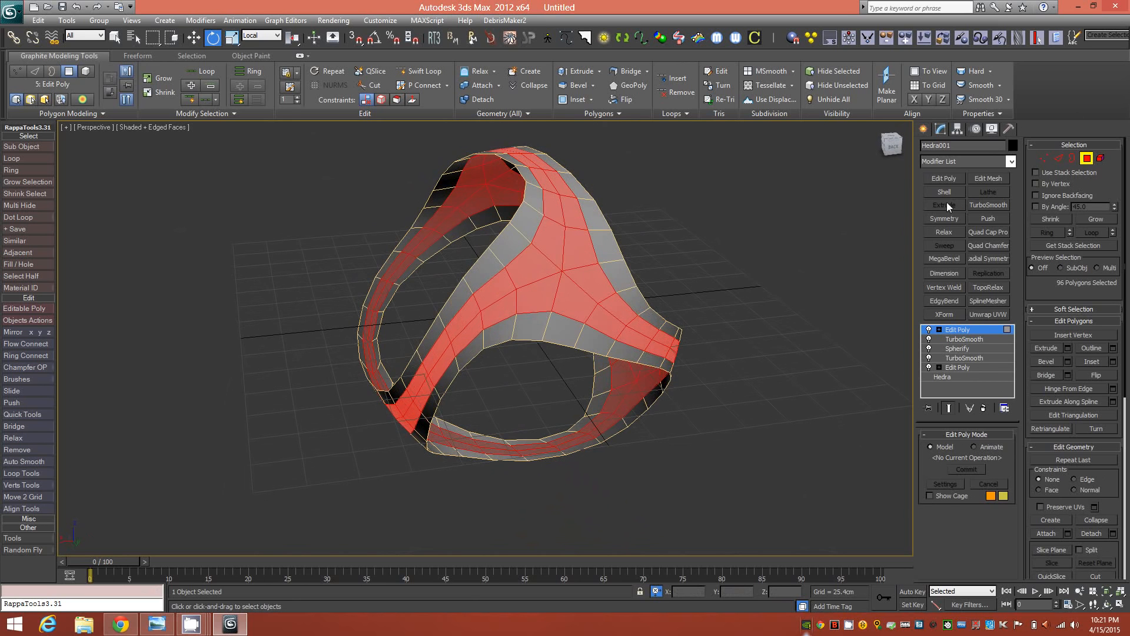
left_click(949, 232)
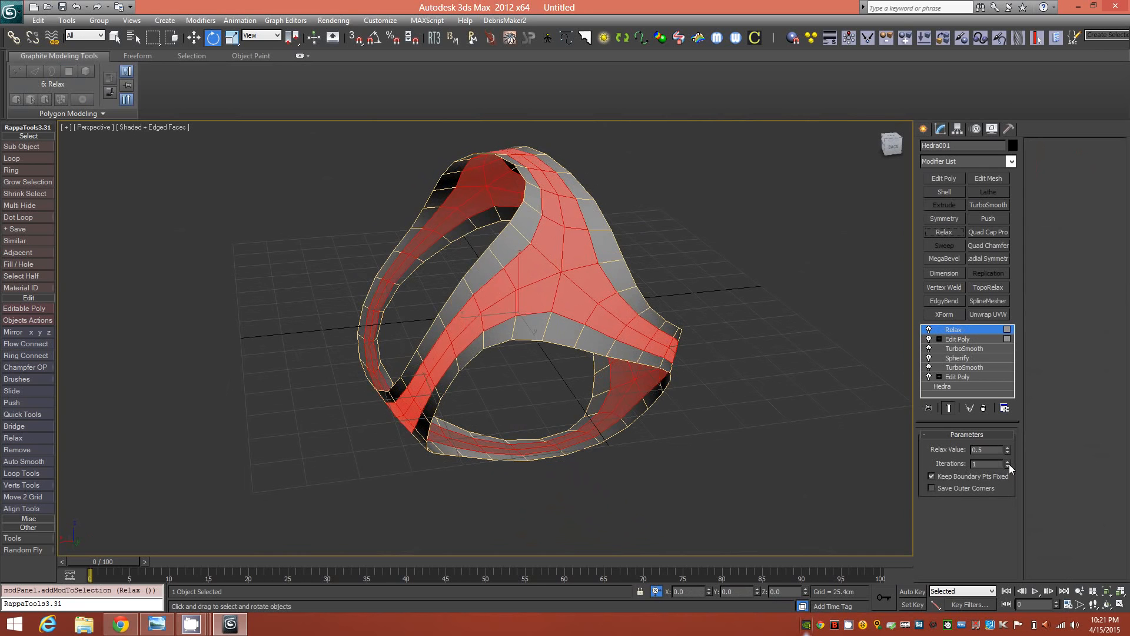
left_click_drag(1009, 464, 1009, 383)
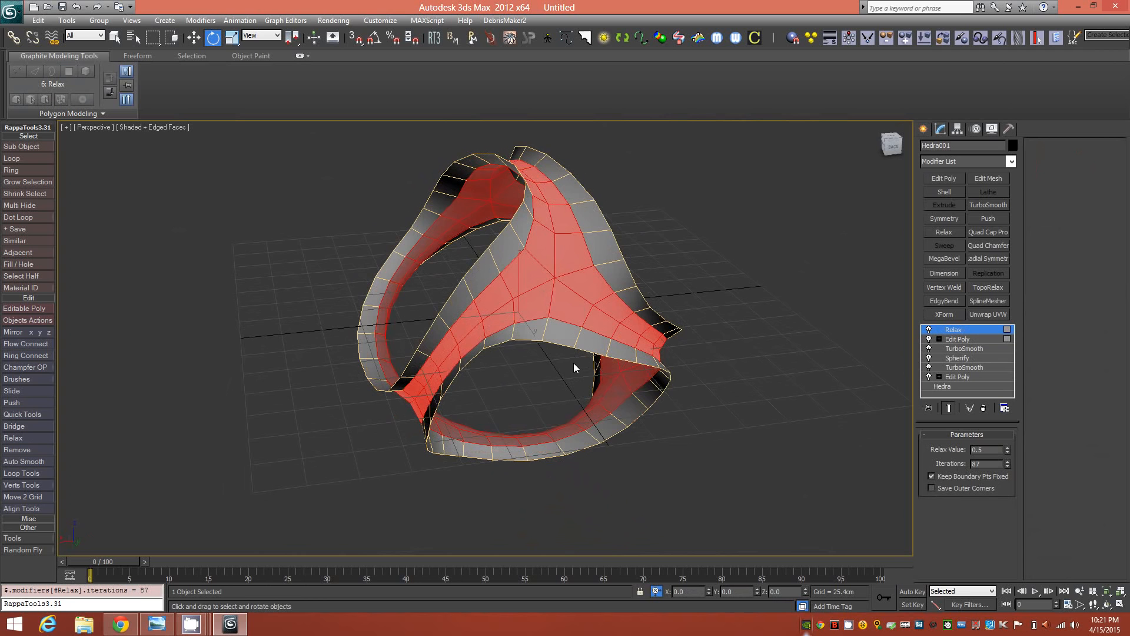
Add a Shell modifier above the Relax modifier, with the outer amount at 0 and the inner amount at about 13.513 cm.
mouse_move(573, 363)
middle_mouse_down("alt")
mouse_move(517, 353)
mouse_move(565, 354)
mouse_move(573, 337)
mouse_move(580, 355)
middle_mouse_up("alt")
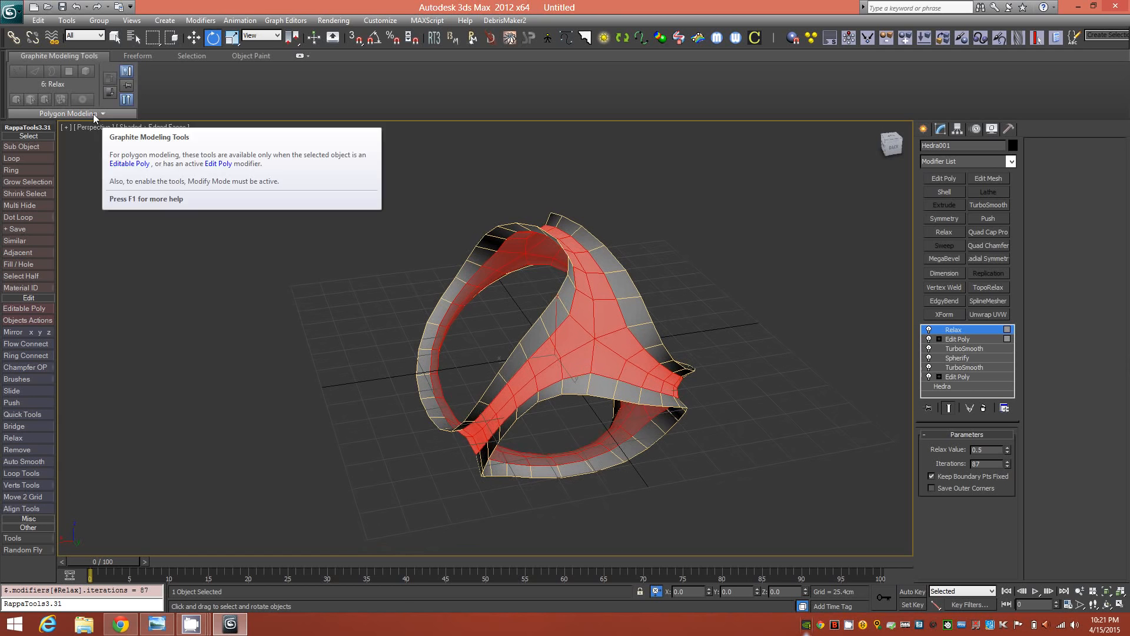
left_click(950, 191)
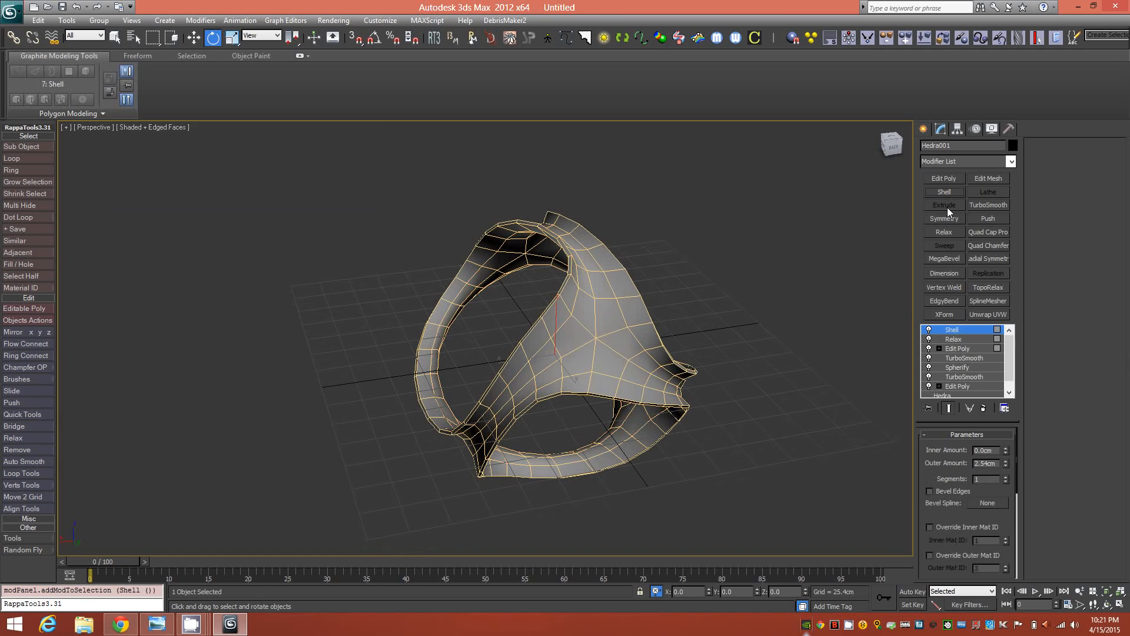
right_click(1005, 463)
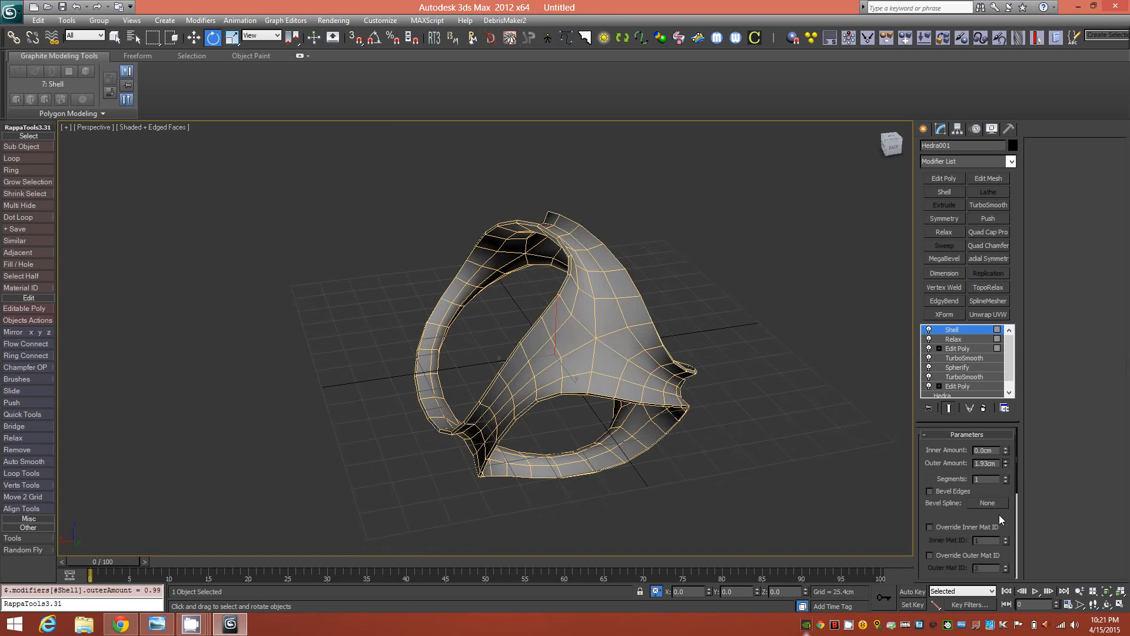
left_click_drag(1007, 450, 996, 141)
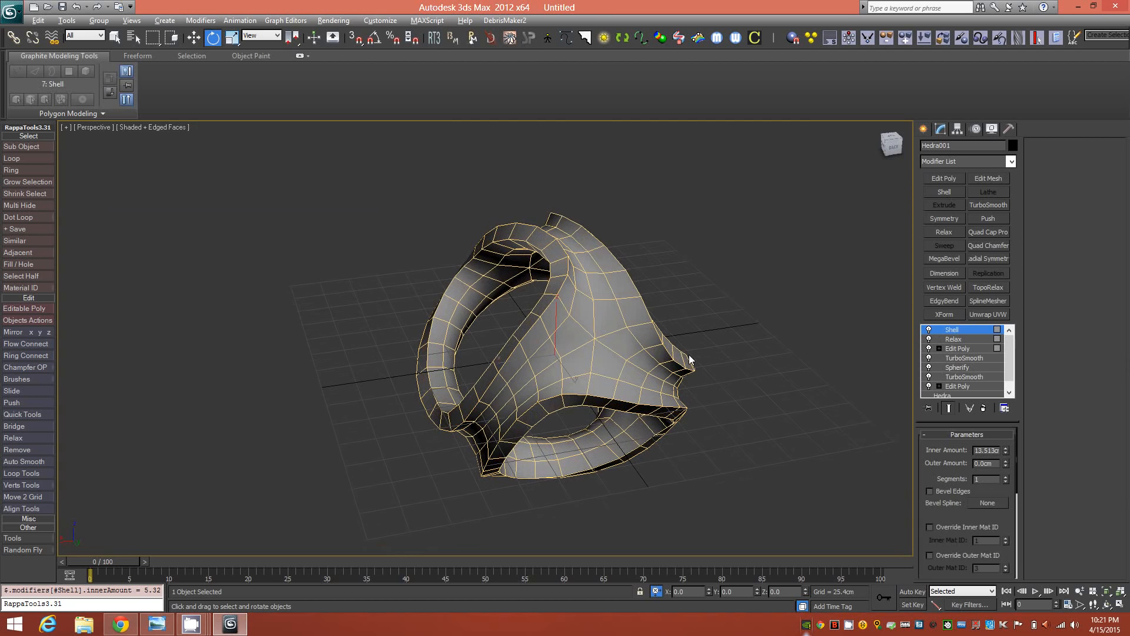
middle_click_drag(690, 360, 729, 382, "alt")
middle_click_drag(593, 404, 589, 403, "alt")
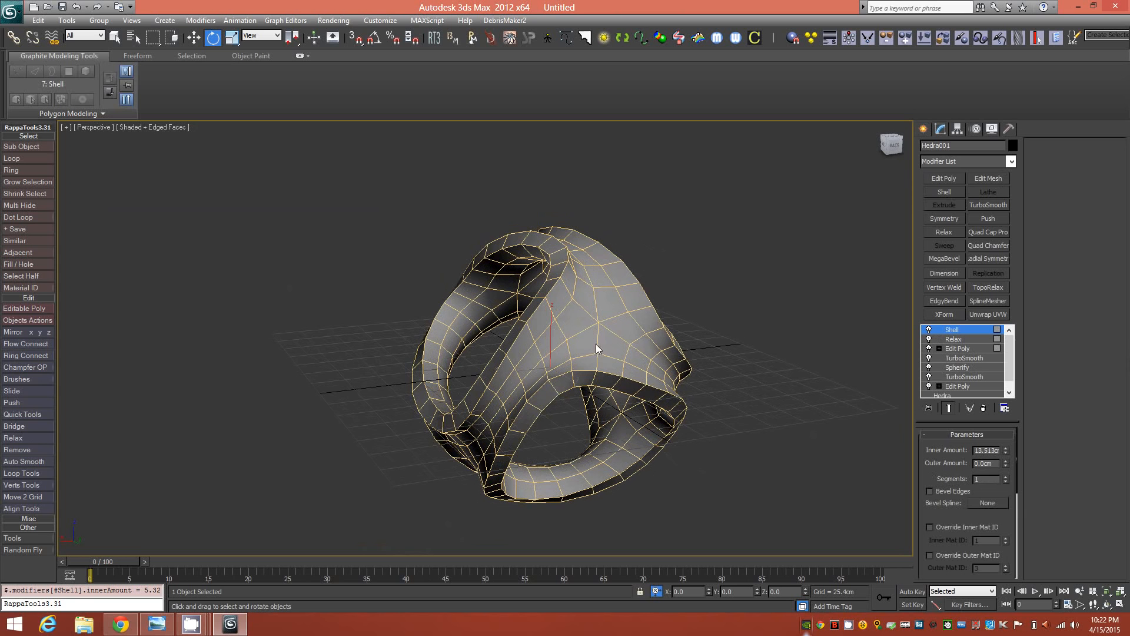
middle_click_drag(612, 359, 592, 369, "alt")
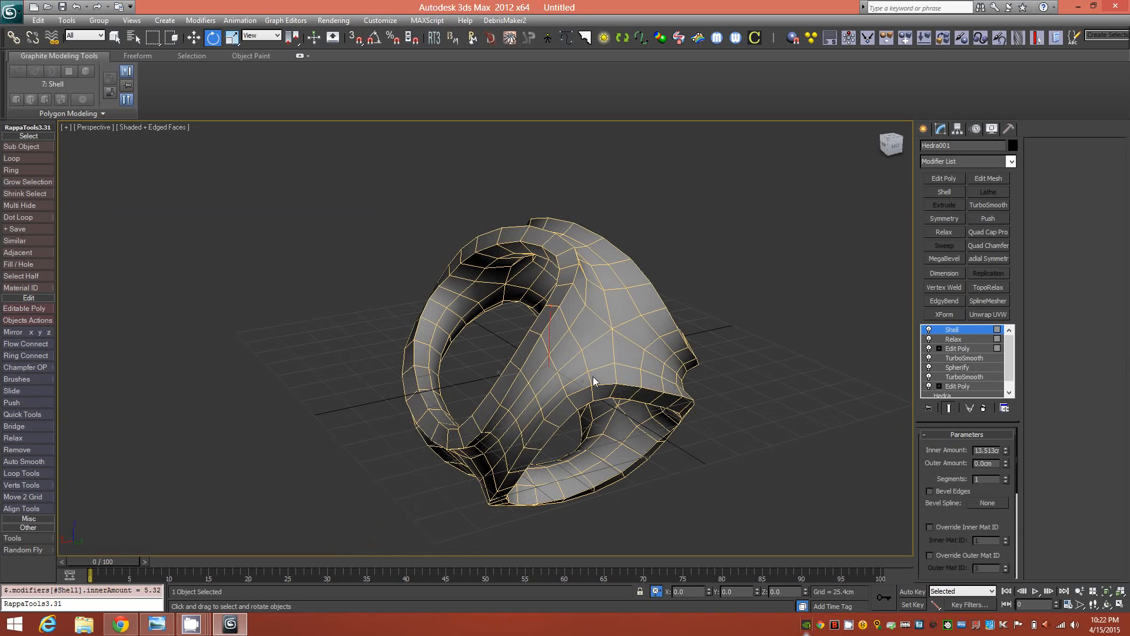
middle_click_drag(592, 372, 604, 345, "alt")
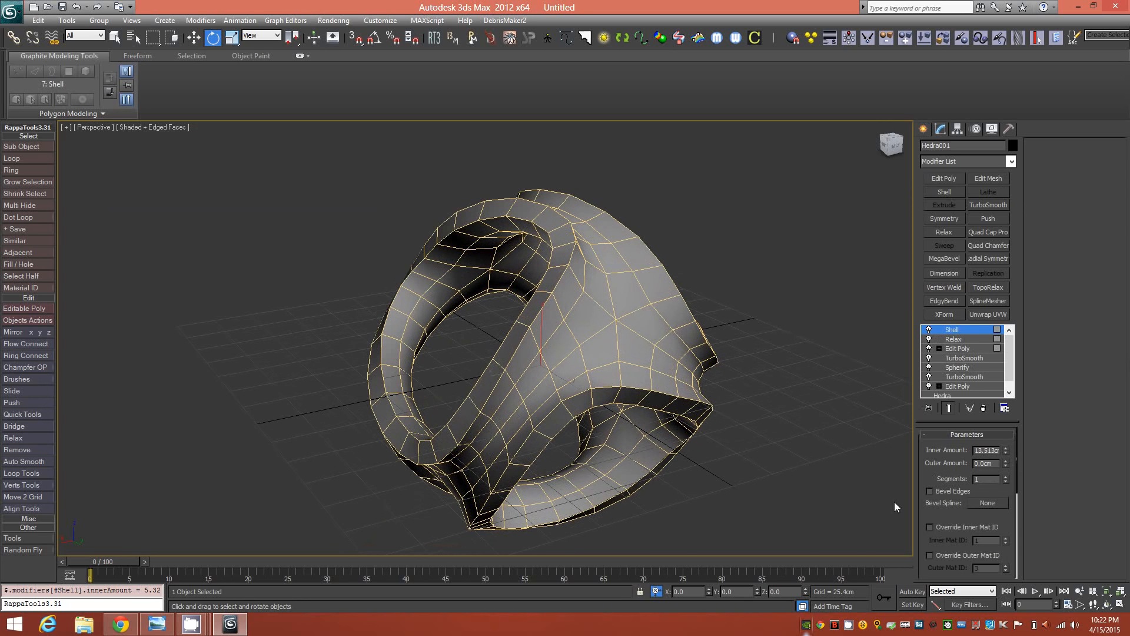
Reduce the shell's inner amount to about 12.548 cm.
left_click_drag(1009, 450, 1002, 472)
middle_click_drag(623, 437, 635, 460, "alt")
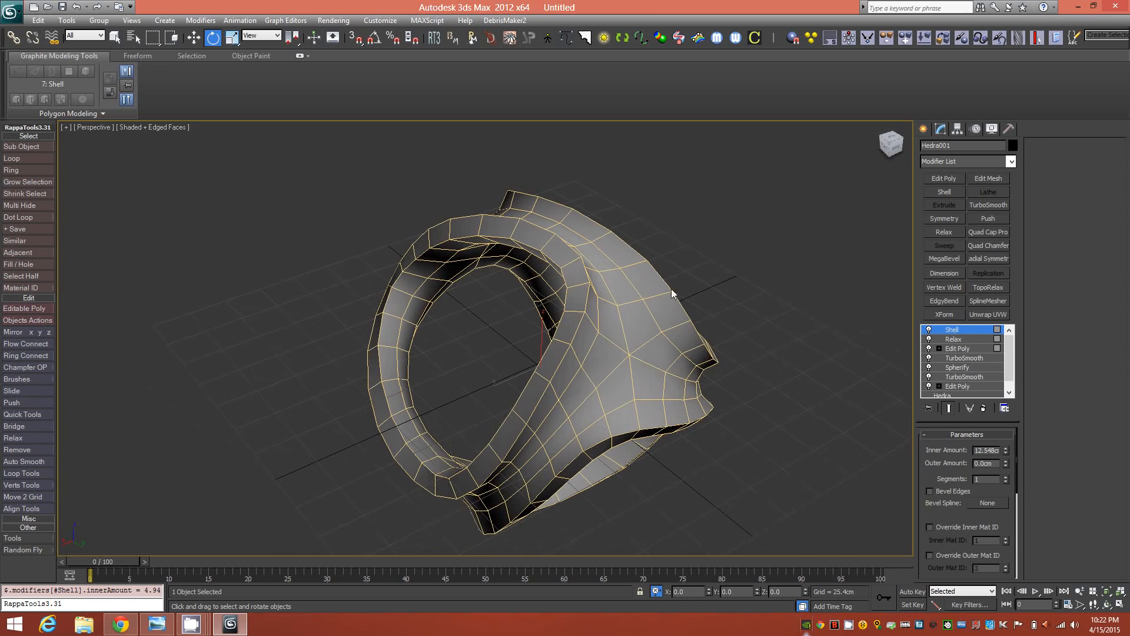
middle_click_drag(617, 362, 562, 380, "alt")
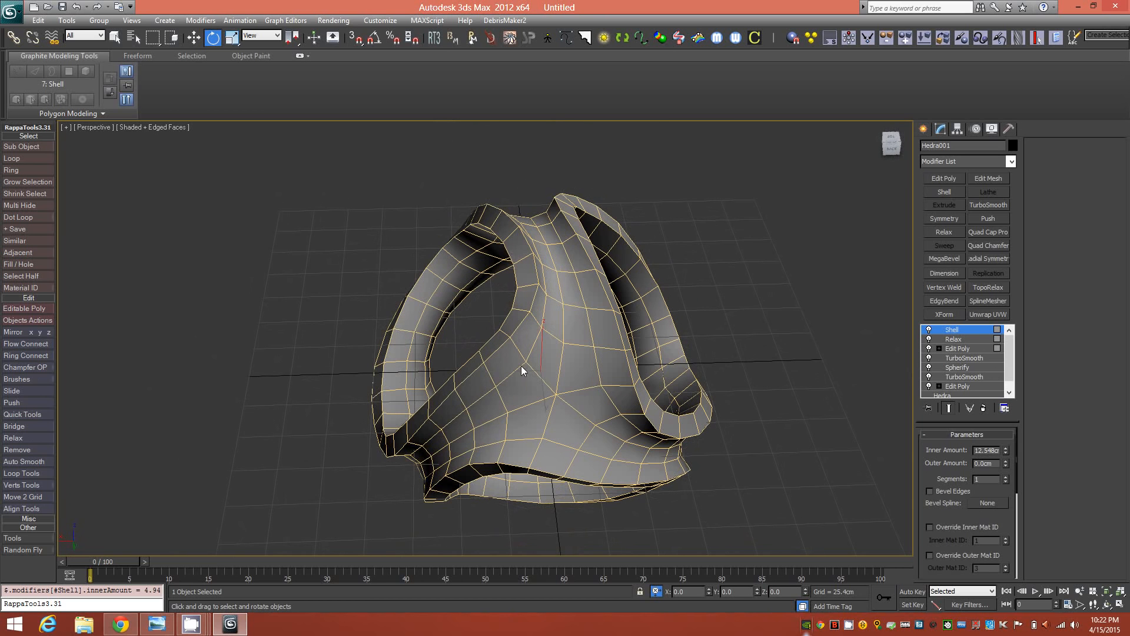
middle_click_drag(522, 369, 545, 358, "alt")
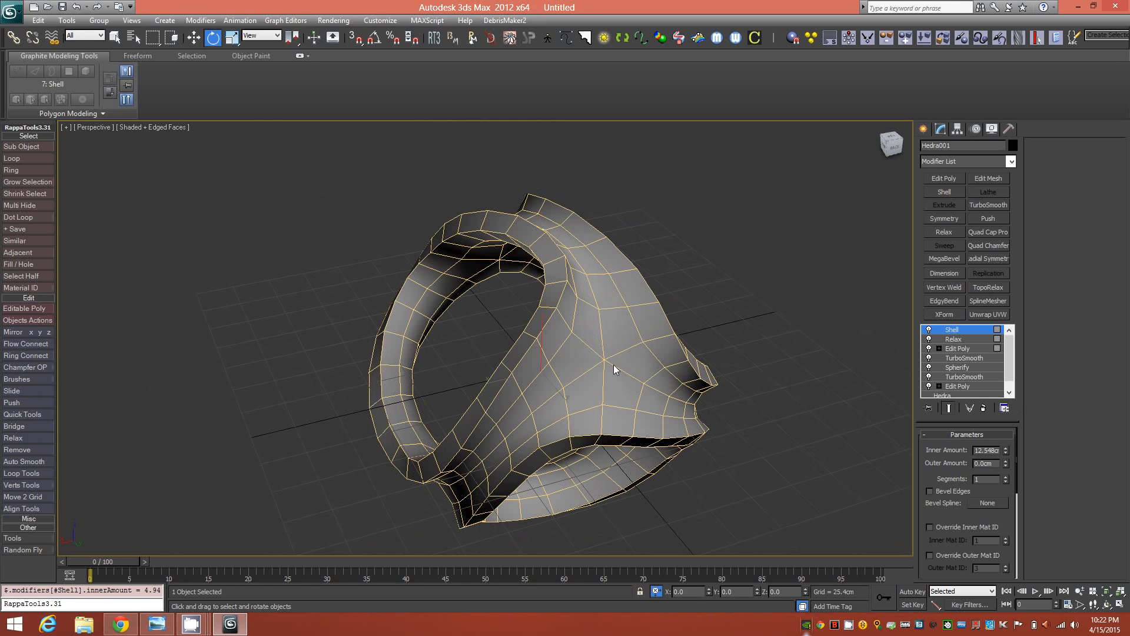
mouse_move(599, 372)
middle_mouse_down("alt")
mouse_move(557, 369)
mouse_move(608, 371)
mouse_move(607, 389)
mouse_move(569, 376)
mouse_move(599, 379)
mouse_move(595, 366)
middle_mouse_up("alt")
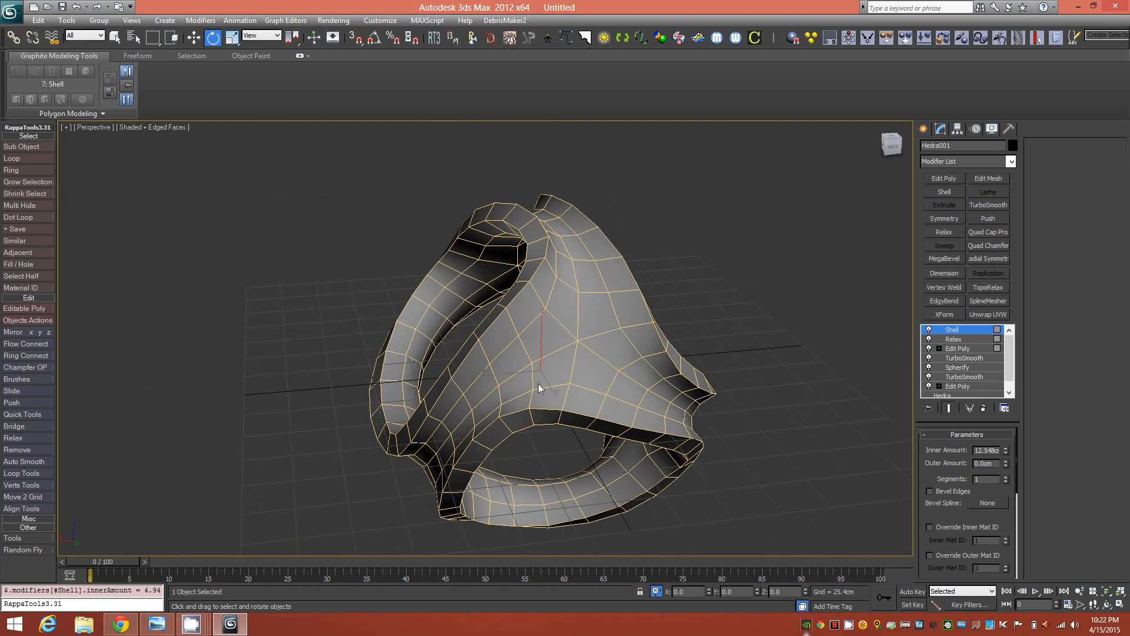
Add an Edit Poly modifier above the Shell and switch to polygon selection.
left_click(78, 113)
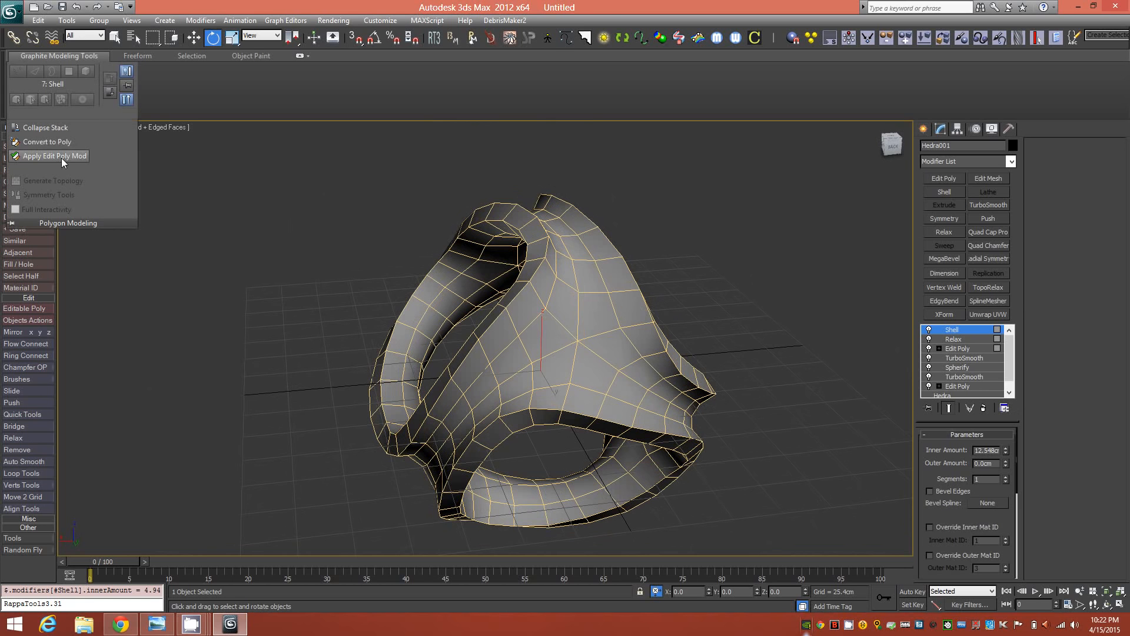
left_click(61, 157)
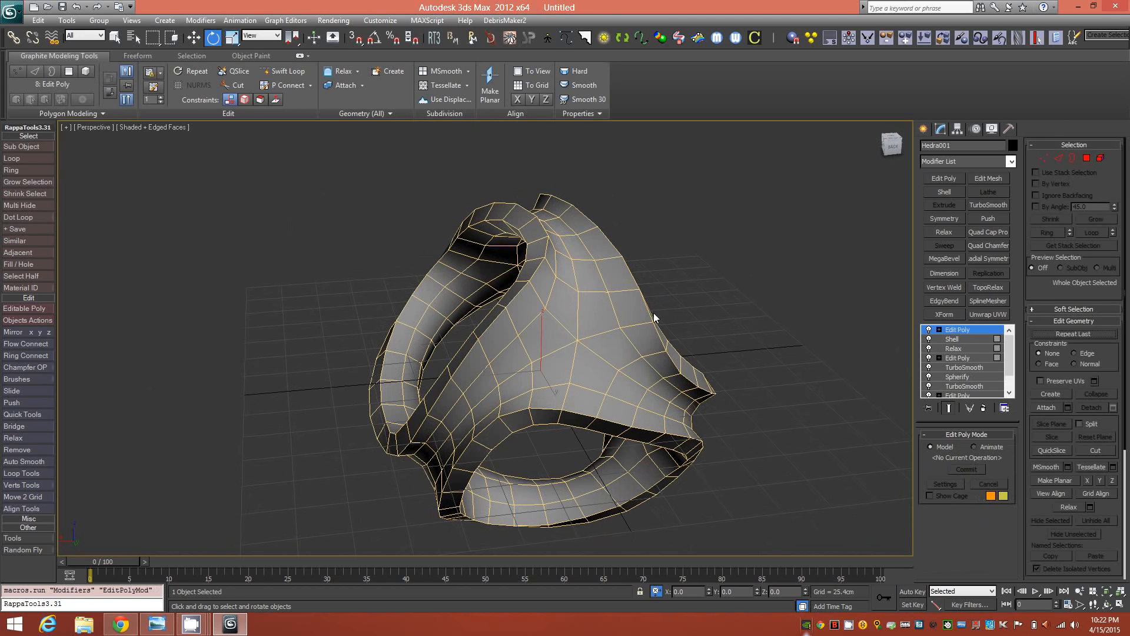
middle_click_drag(624, 366, 631, 370, "alt")
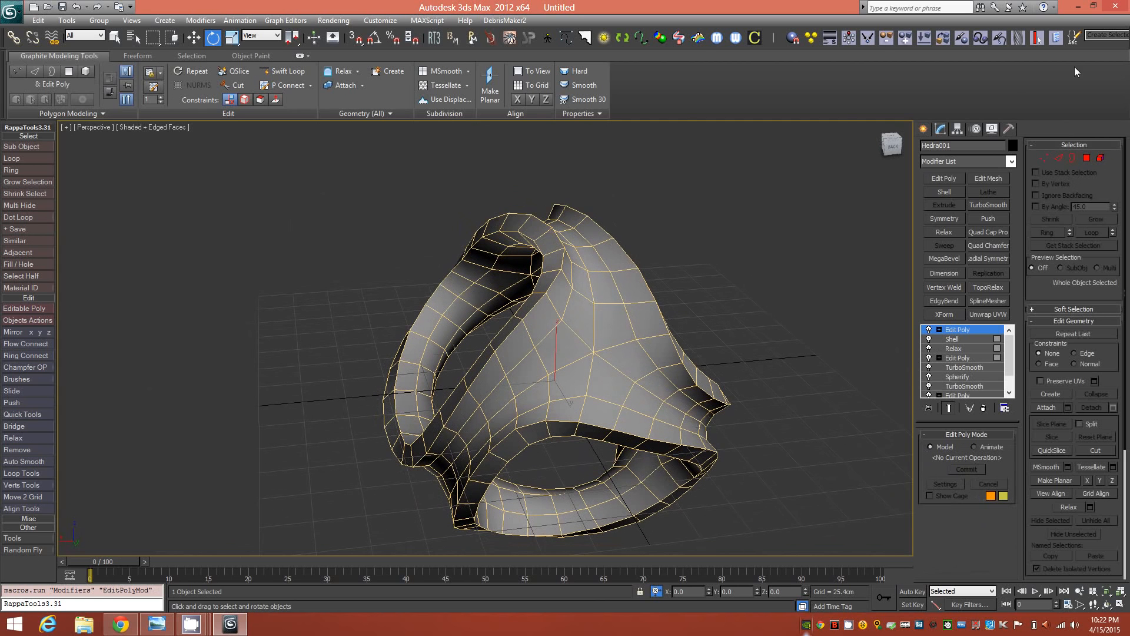
left_click(1087, 158)
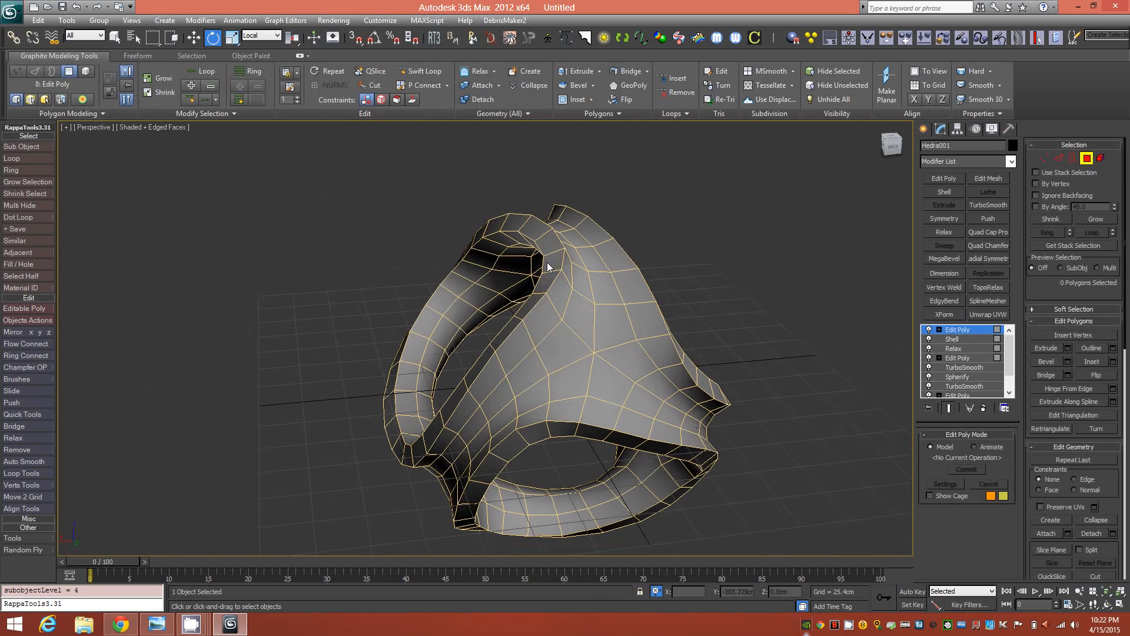
Select the polygon loops forming the thickness rims around all four openings.
left_click(547, 262)
left_click(540, 297, "shift")
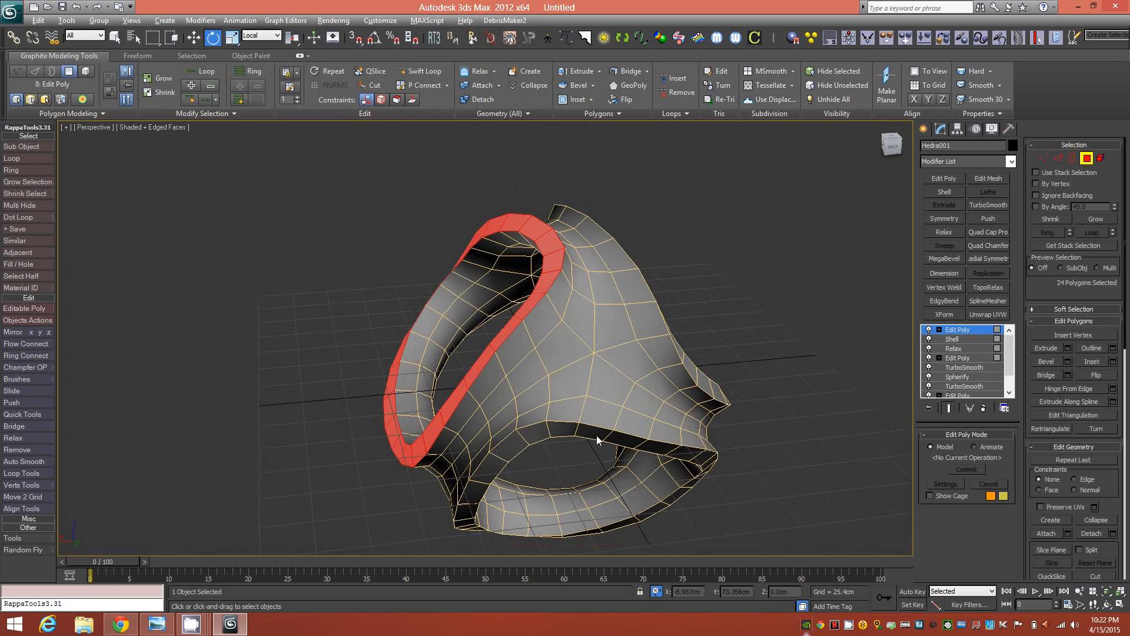
left_click(594, 434, "ctrl")
left_click(554, 436, "shift")
middle_click_drag(554, 442, 672, 177, "alt")
left_click(534, 329, "shift")
left_click(580, 316, "ctrl")
left_click(587, 320, "shift")
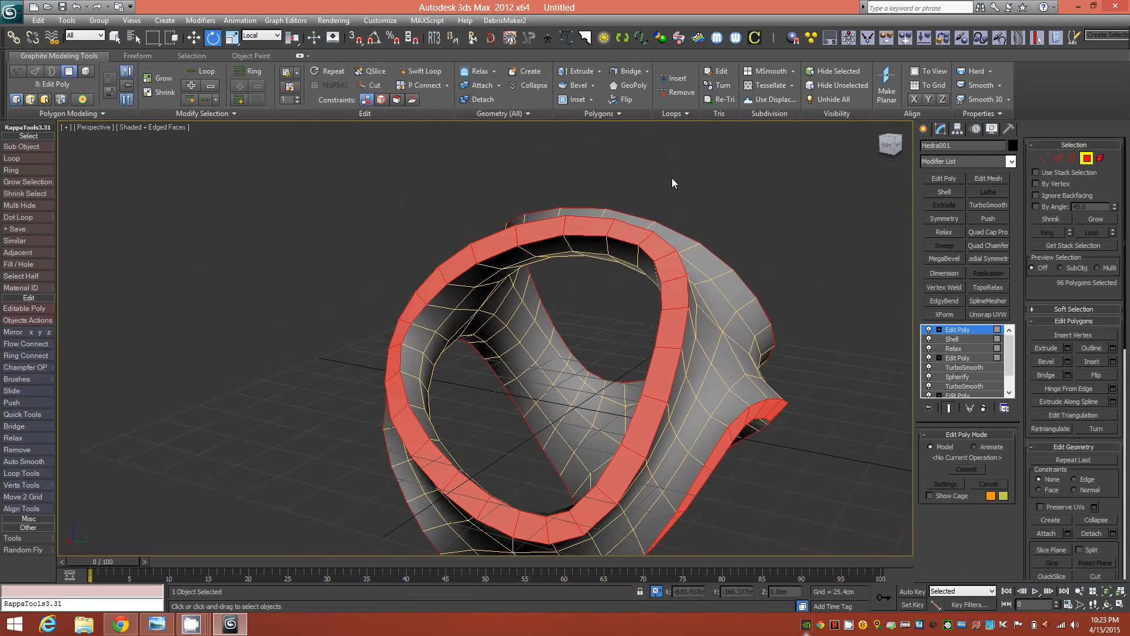
Inset the selected rim polygons by about 1.235 cm.
left_click(574, 100)
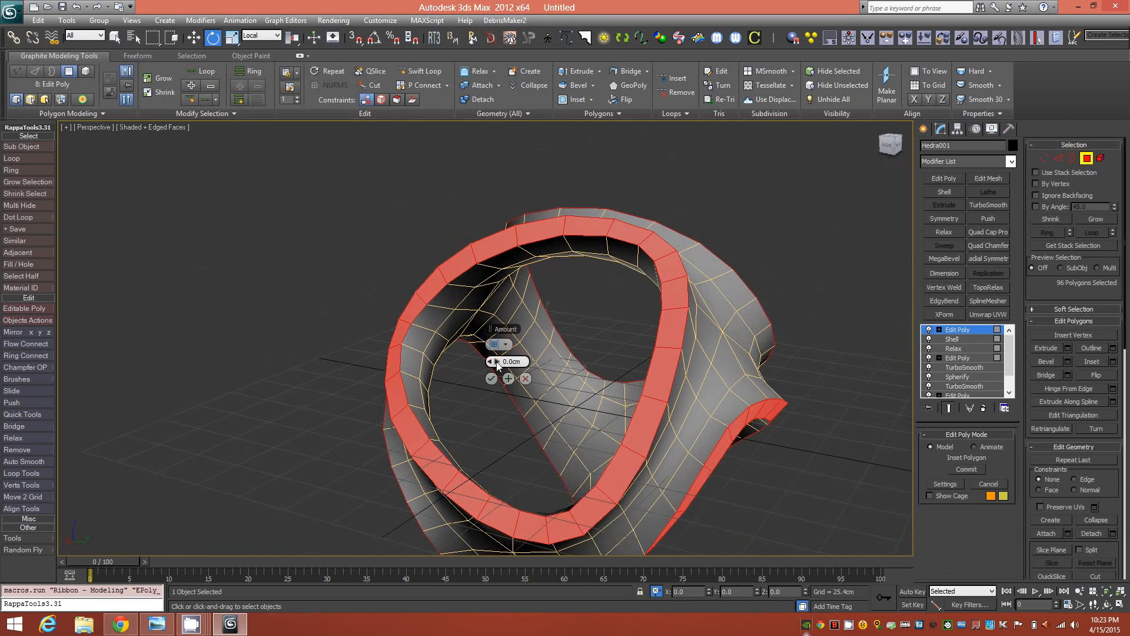
left_click_drag(496, 359, 499, 360)
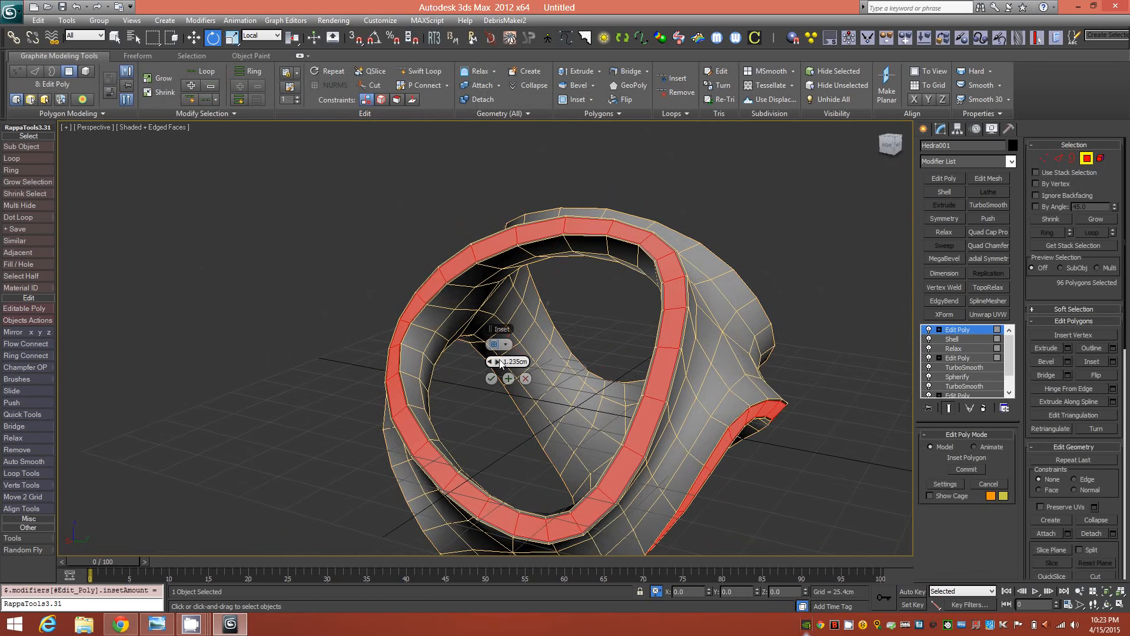
left_click(491, 379)
middle_click_drag(510, 388, 558, 319, "alt")
middle_click_drag(616, 360, 594, 342, "alt")
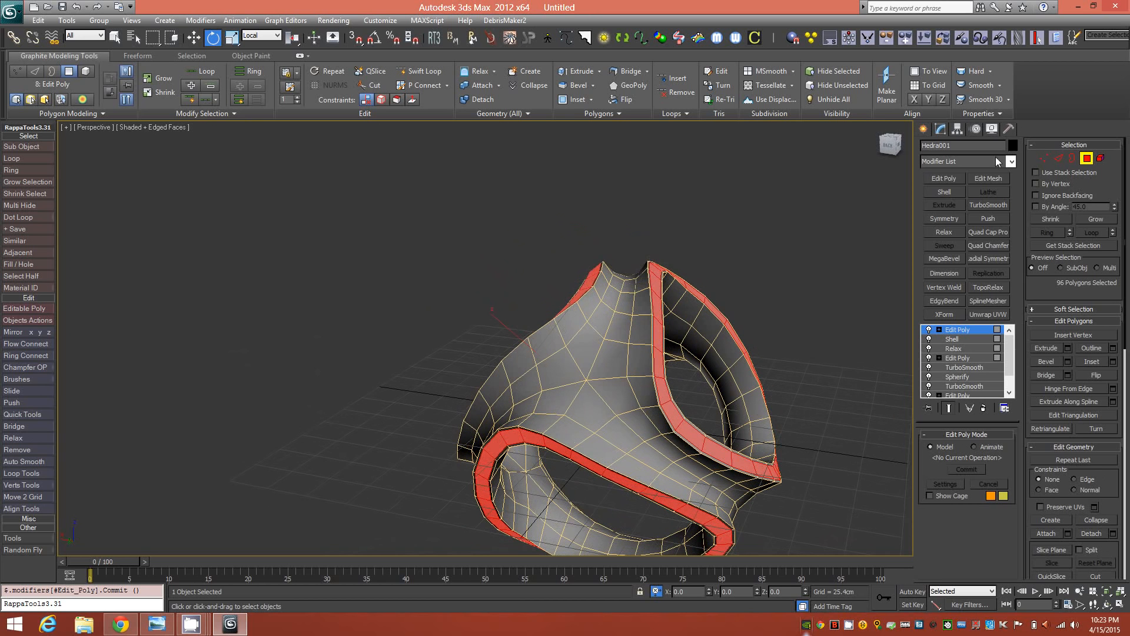
Replace the selection with the four polygon loops on the outer surface that border the rims of the openings.
left_click(570, 328)
left_click(550, 337, "shift")
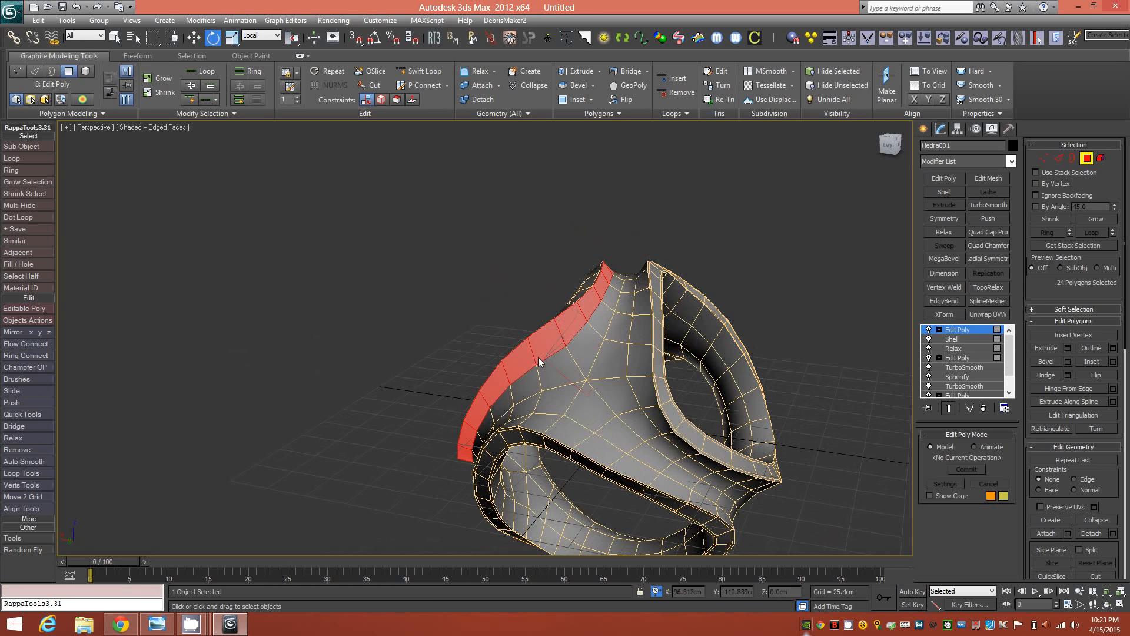
middle_click_drag(580, 389, 631, 302, "alt")
left_click(500, 477, "ctrl")
left_click(530, 506, "shift")
left_click(616, 382, "ctrl")
left_click(623, 376, "shift")
middle_click_drag(716, 439, 654, 423, "alt")
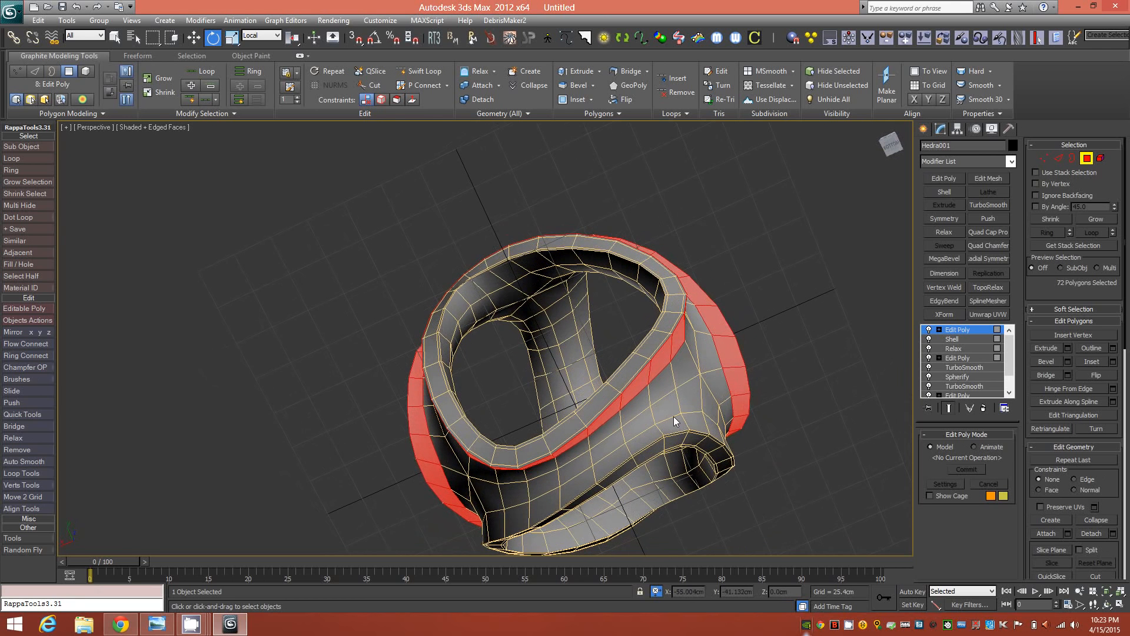
scroll(673, 416, "up", 3)
left_click(675, 425, "ctrl")
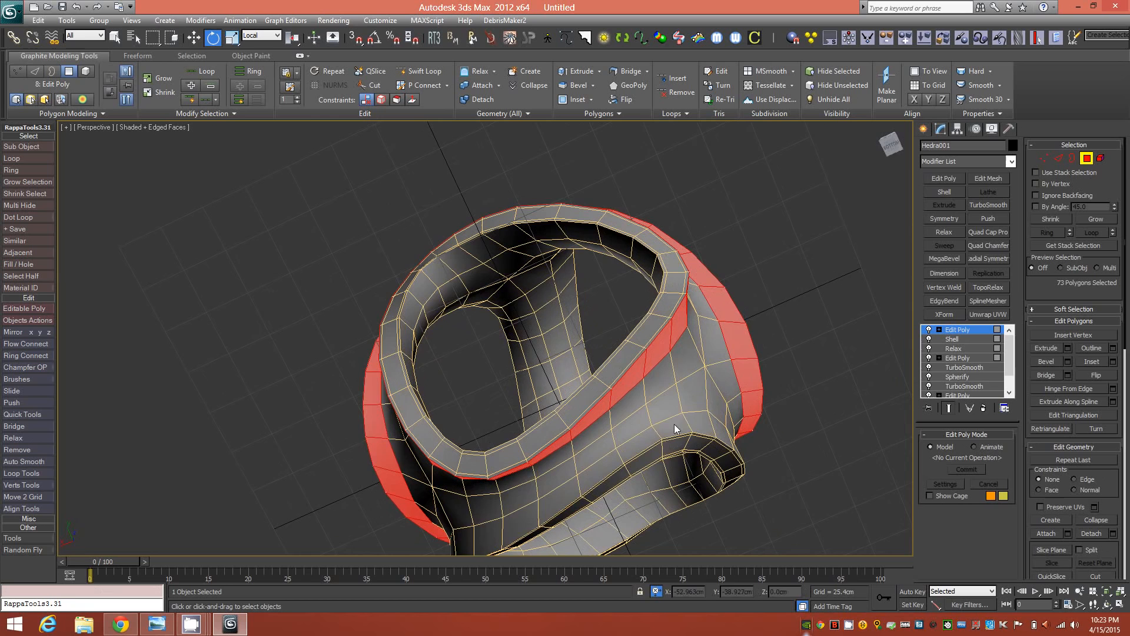
left_click(645, 447, "shift")
Extrude the selected outer loops along their local normals by about 5.221 cm.
middle_click_drag(664, 432, 650, 528, "alt")
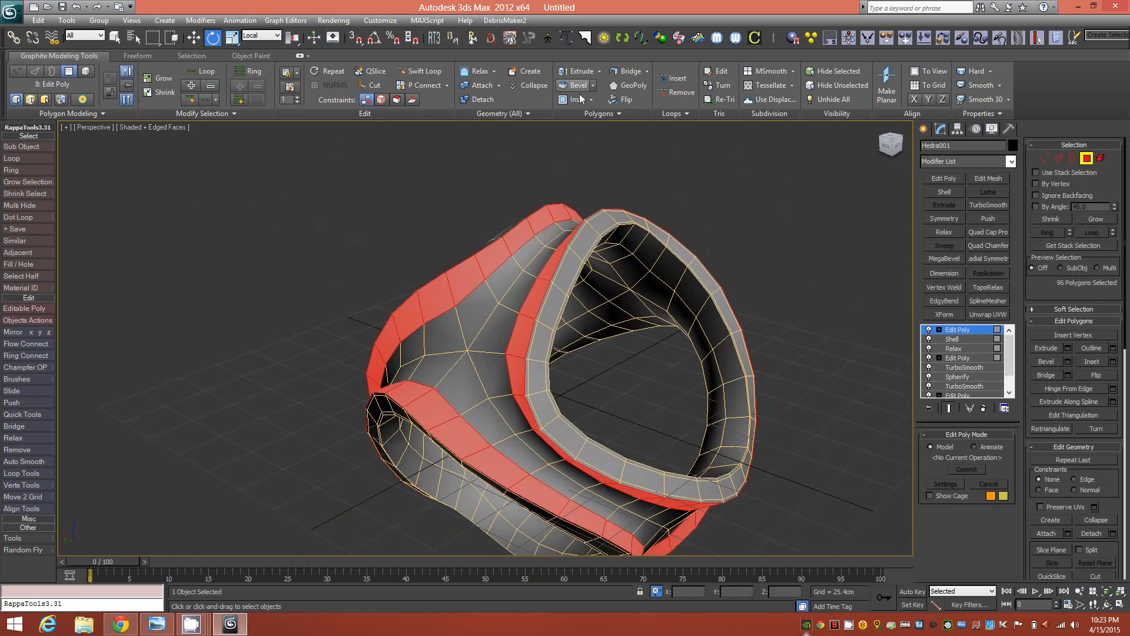
left_click(578, 72)
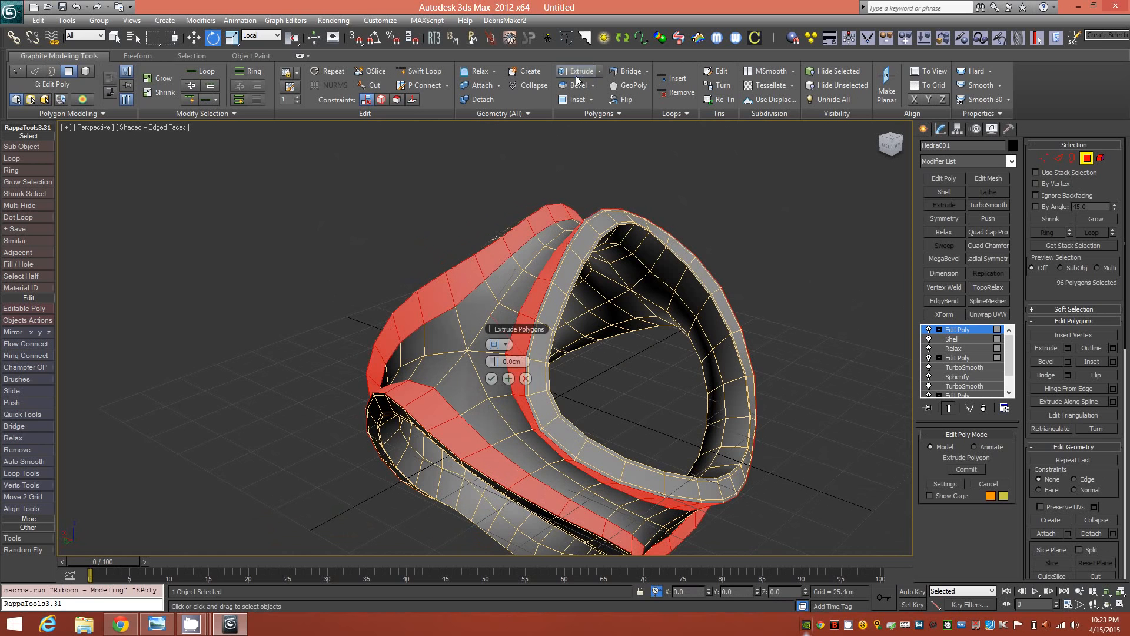
left_click(504, 345)
left_click(526, 380)
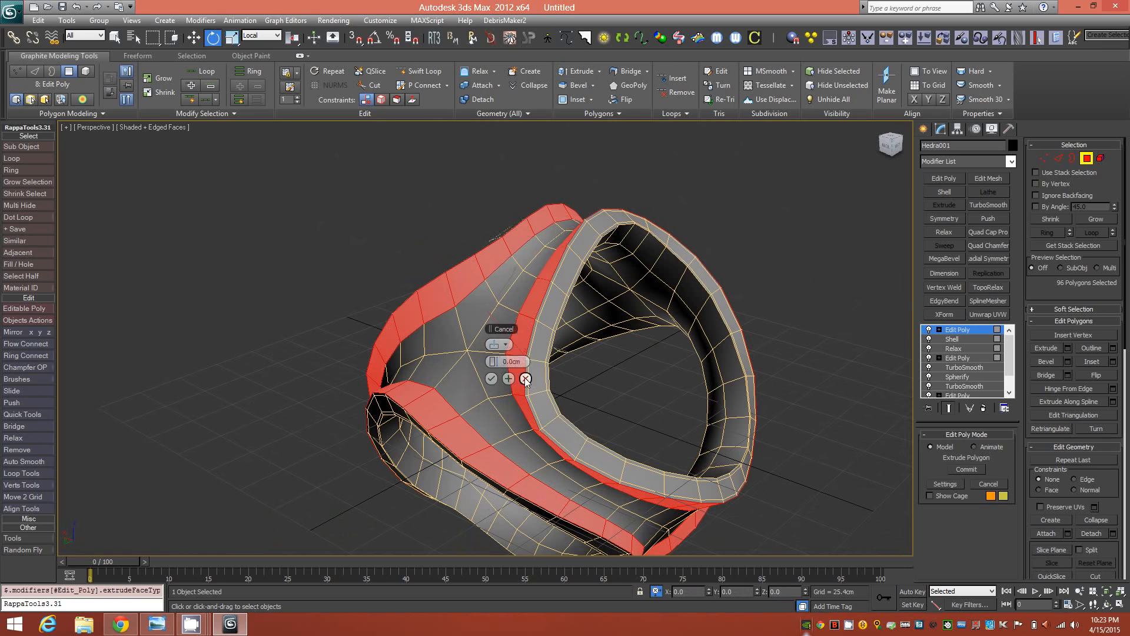
left_click_drag(496, 362, 507, 362)
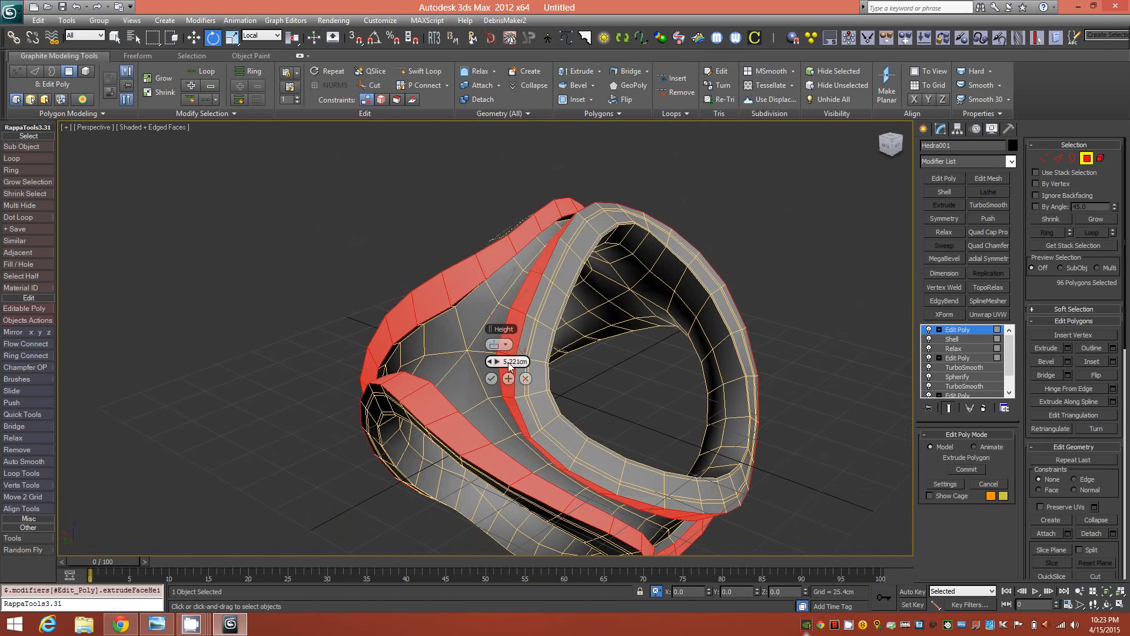
middle_click_drag(513, 411, 529, 387, "alt")
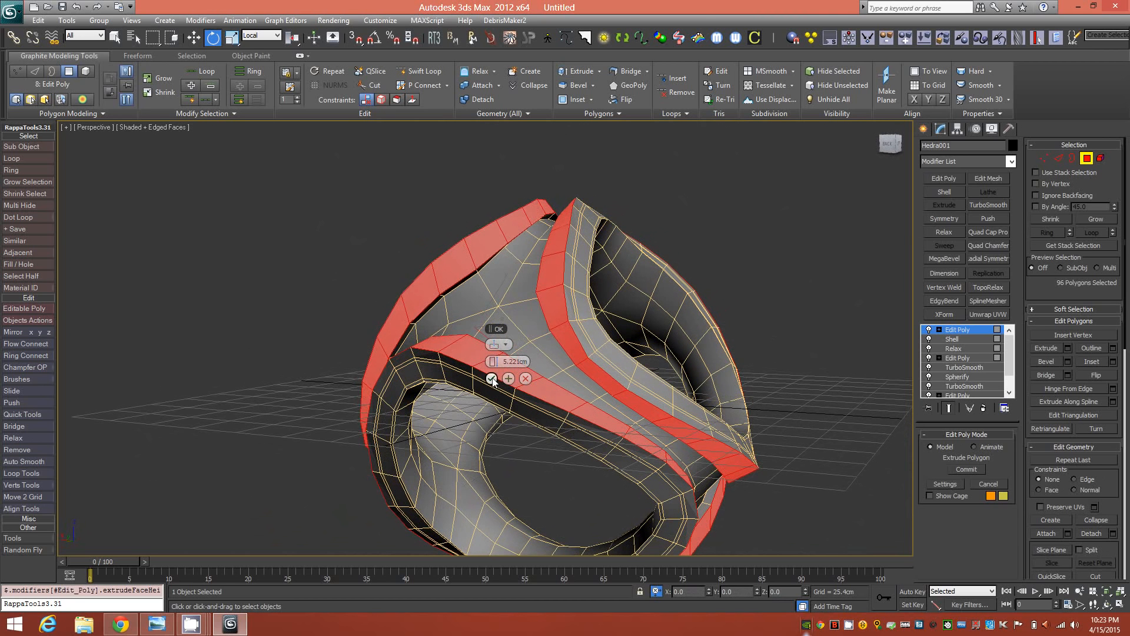
middle_click_drag(602, 435, 595, 427, "alt")
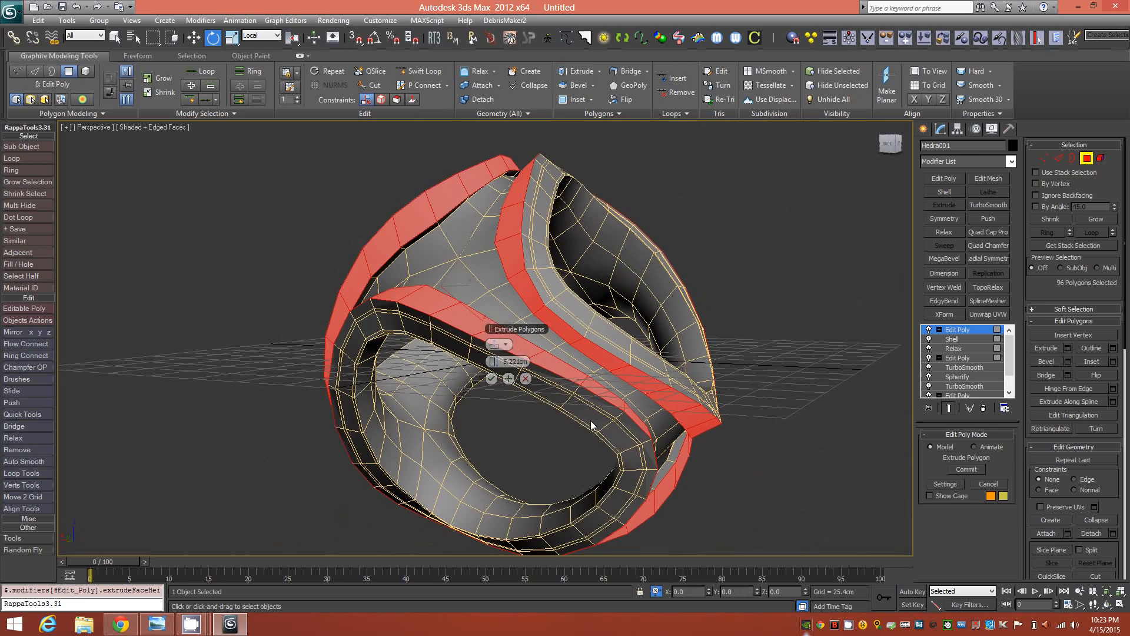
left_click(491, 378)
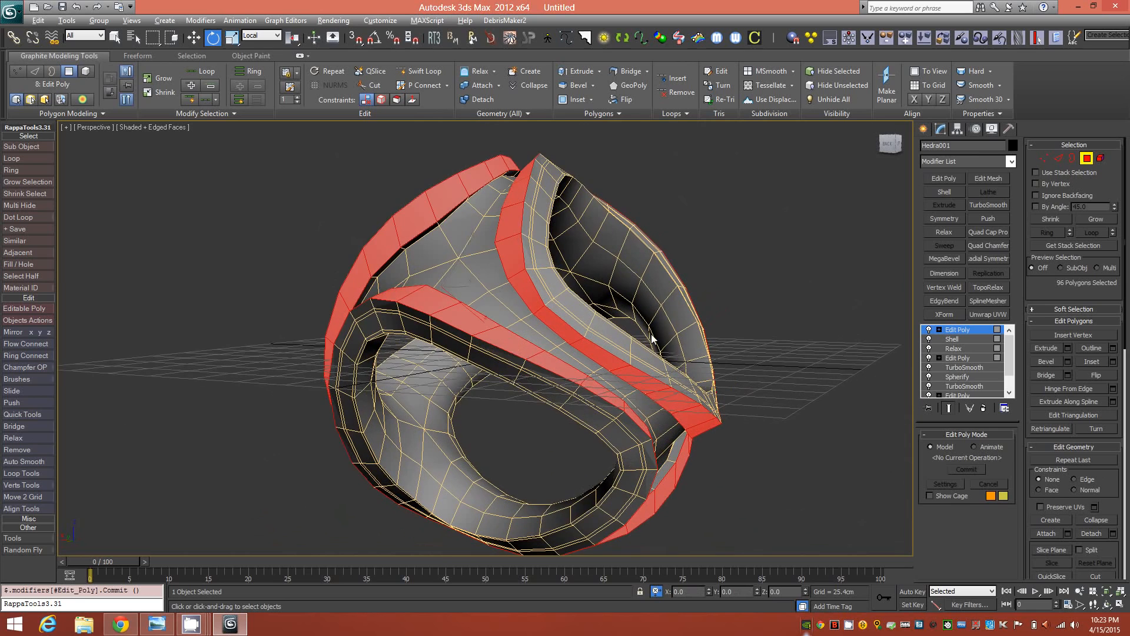
Leave polygon selection and return to the whole object.
middle_click_drag(654, 339, 635, 365, "alt")
middle_click_drag(617, 363, 647, 341, "alt")
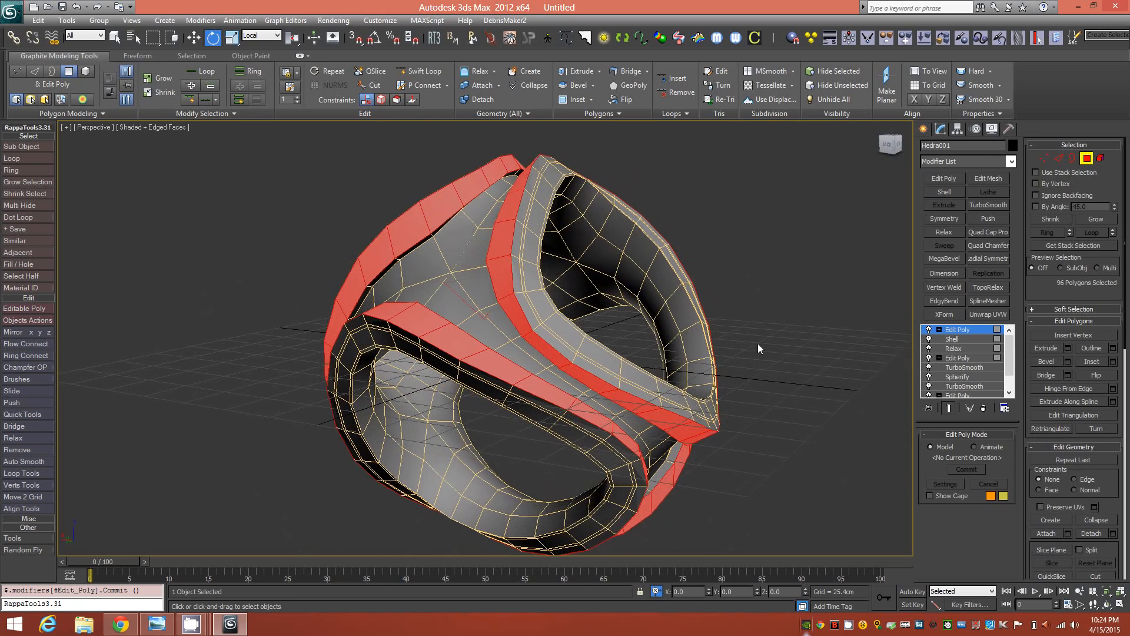
left_click(1087, 158)
middle_click_drag(625, 325, 602, 324, "alt")
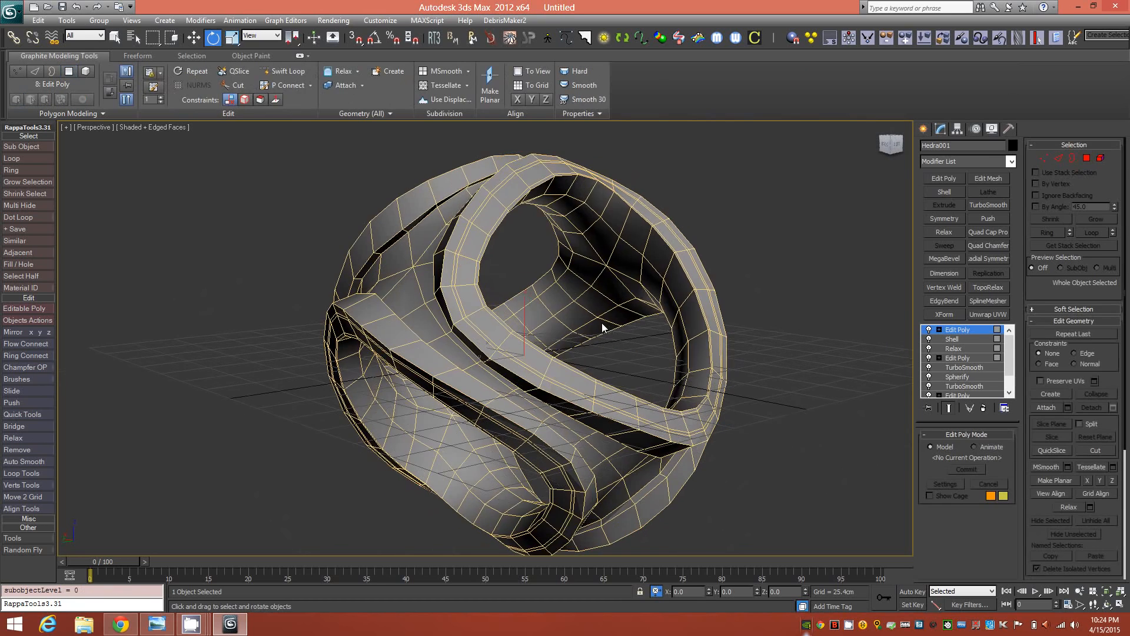
middle_click_drag(644, 386, 642, 340, "alt")
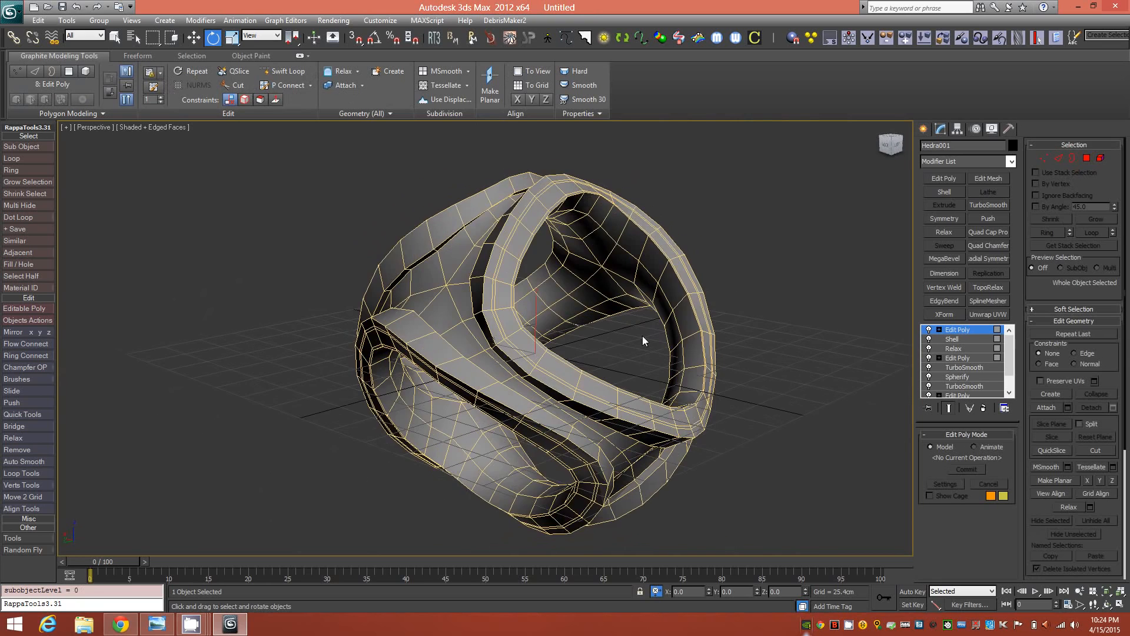
Add a Squeeze modifier to the hedra and set its radial squeeze amount to -0.5.
left_click(1011, 161)
left_click_drag(1013, 199, 1013, 436)
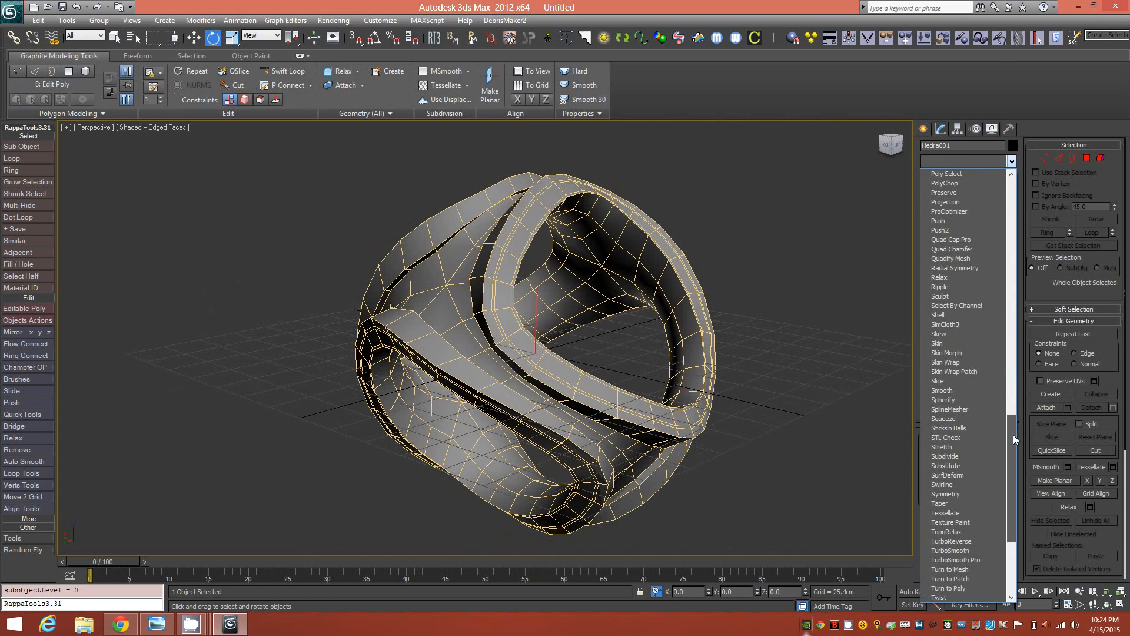
scroll(1012, 435, "down", 1)
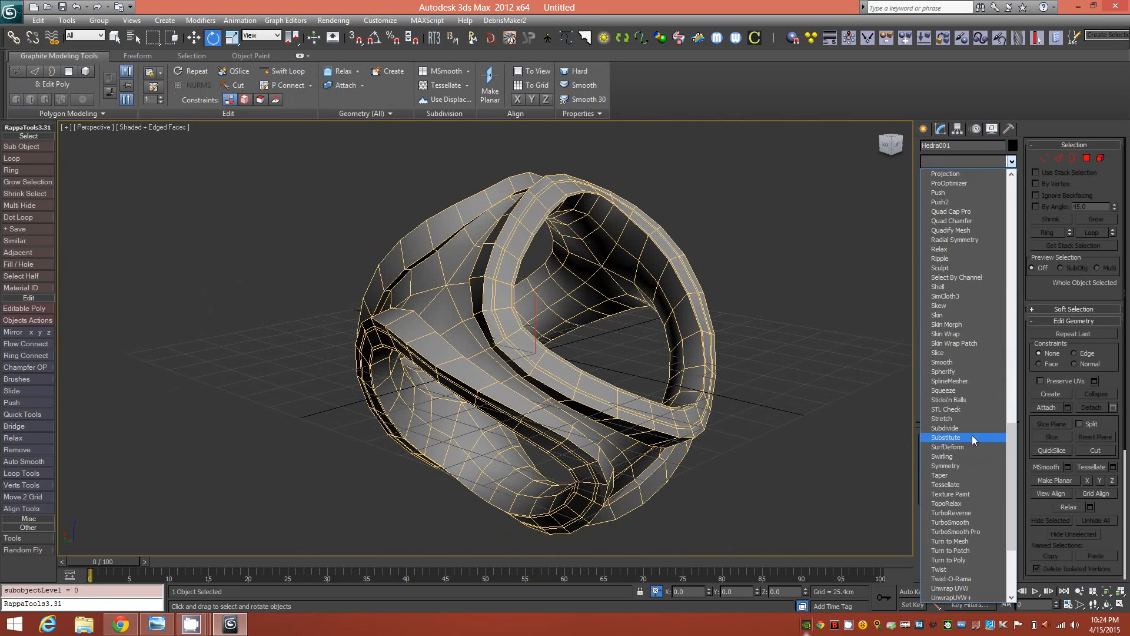
left_click(963, 391)
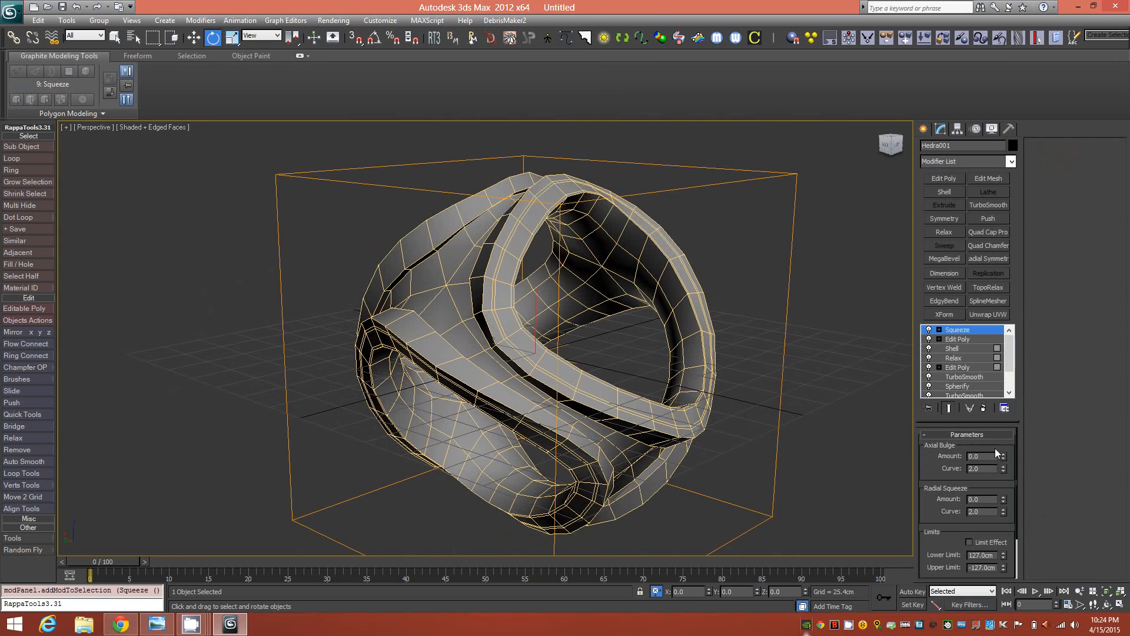
middle_click_drag(700, 436, 711, 437, "alt")
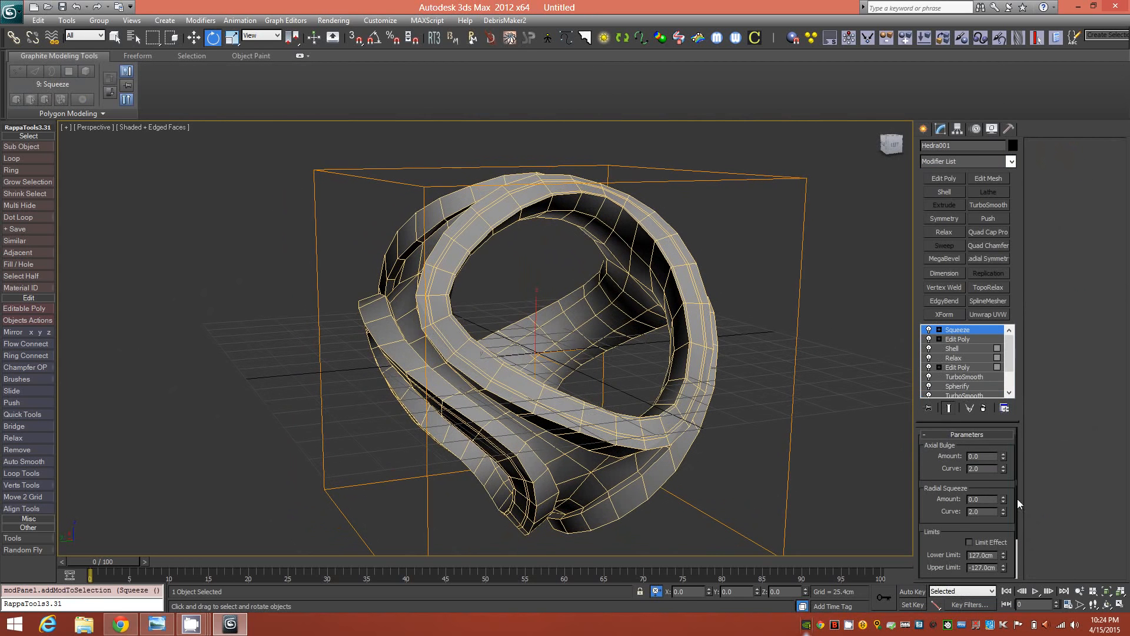
left_click_drag(1004, 497, 1004, 528)
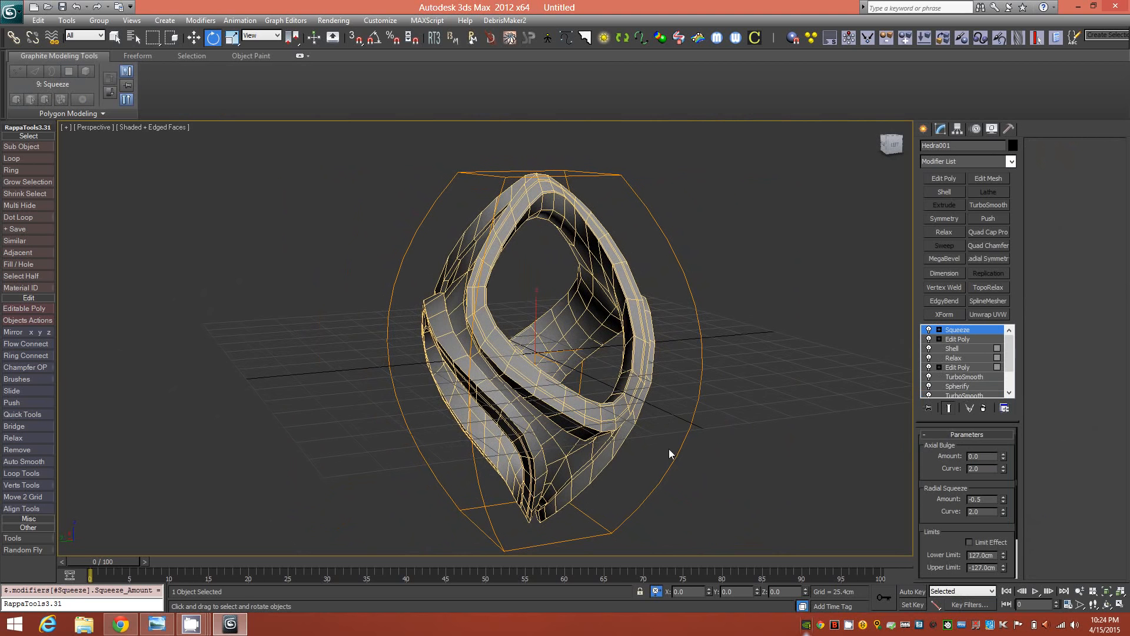
Add a Twist modifier above Squeeze and set its twist angle to 180 about the Z axis.
middle_click_drag(580, 427, 643, 426, "alt")
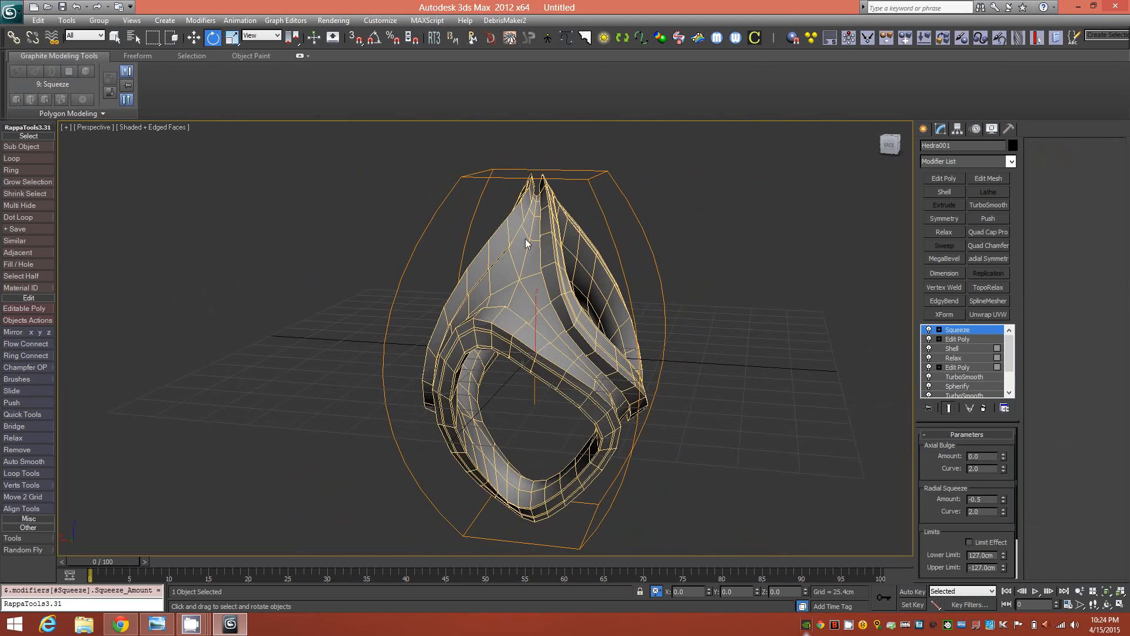
scroll(533, 176, "up", 5)
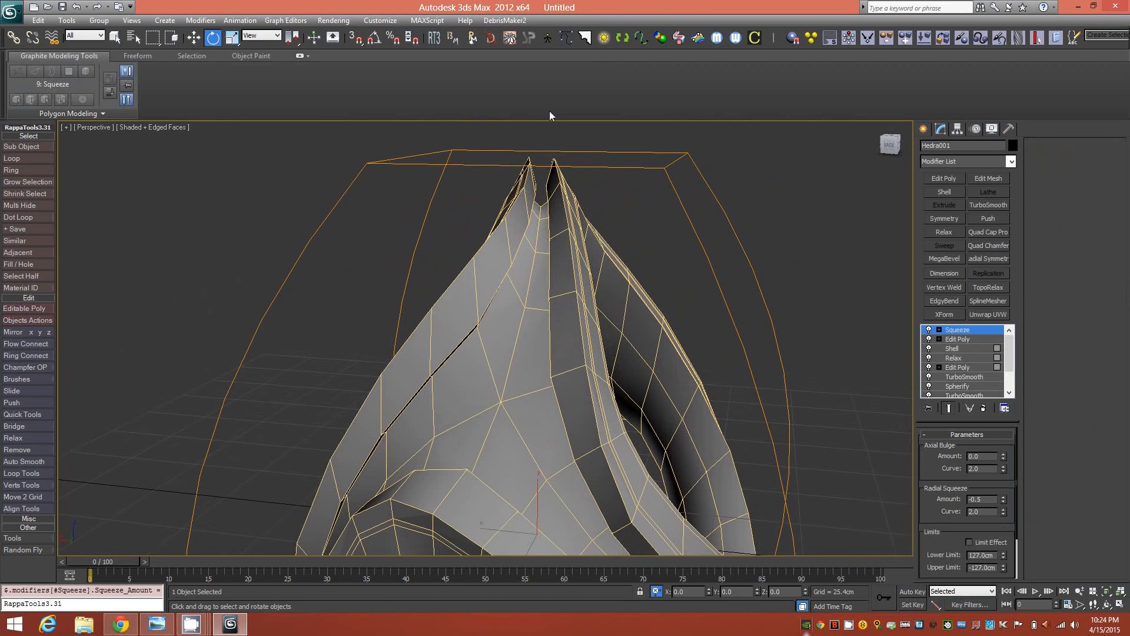
middle_click_drag(560, 245, 539, 251, "alt")
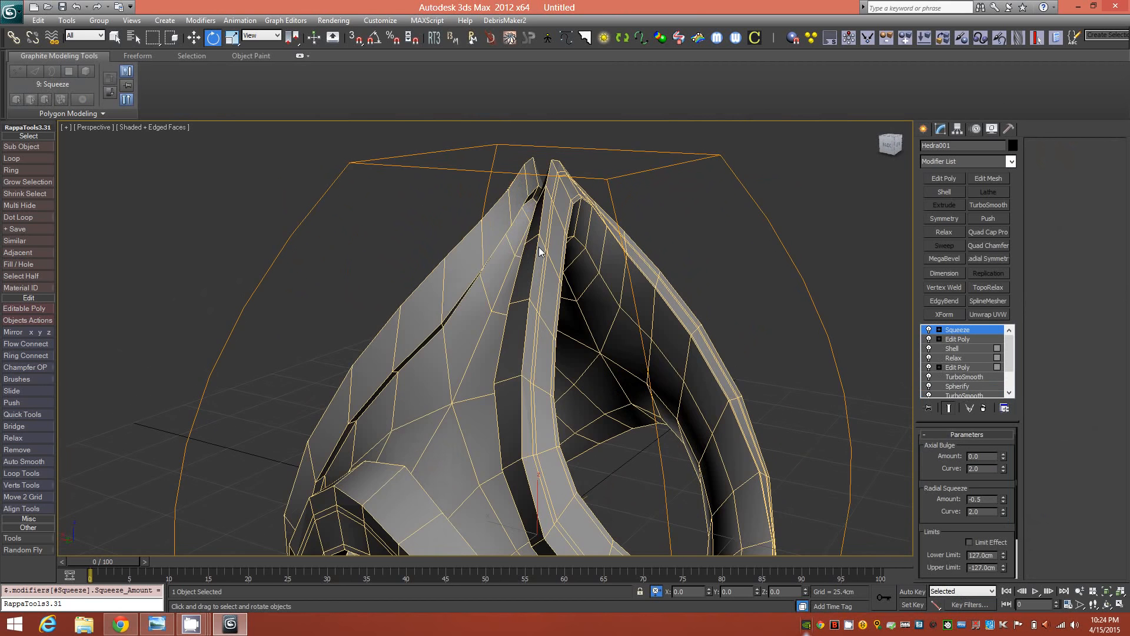
middle_click_drag(510, 299, 583, 448, "alt")
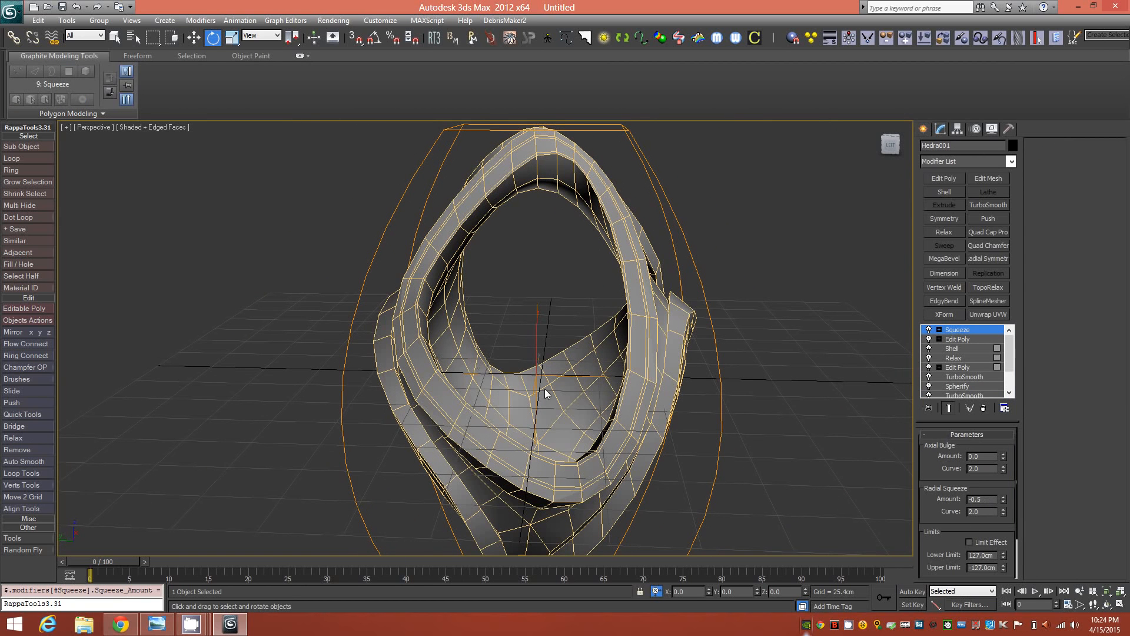
middle_click_drag(545, 388, 640, 409, "alt")
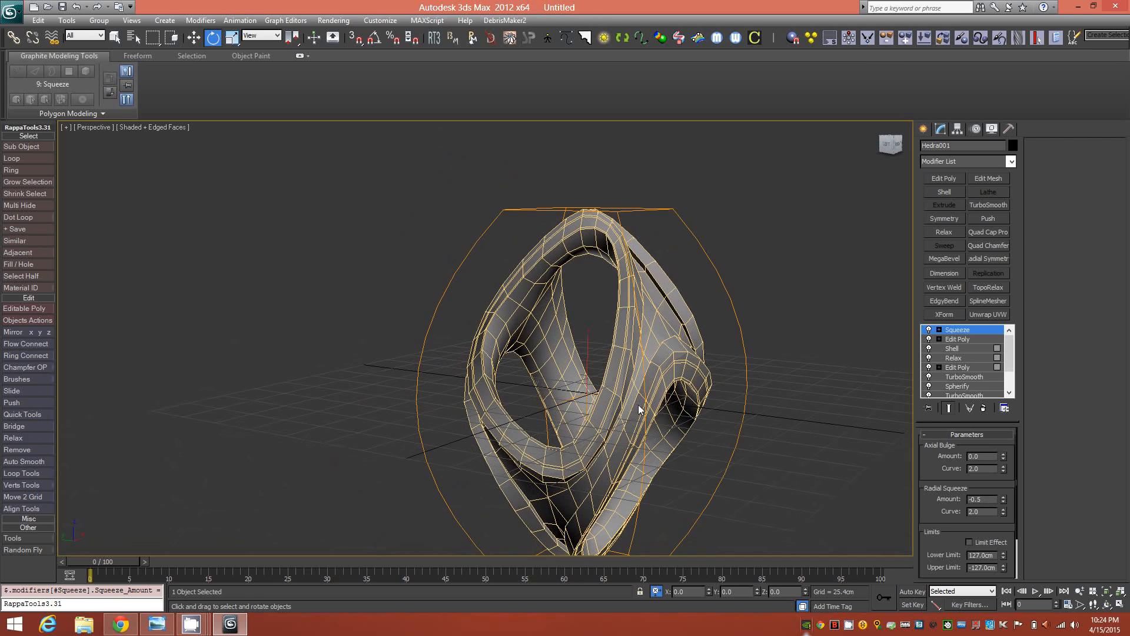
left_click(1011, 161)
left_click_drag(1016, 175, 1015, 448)
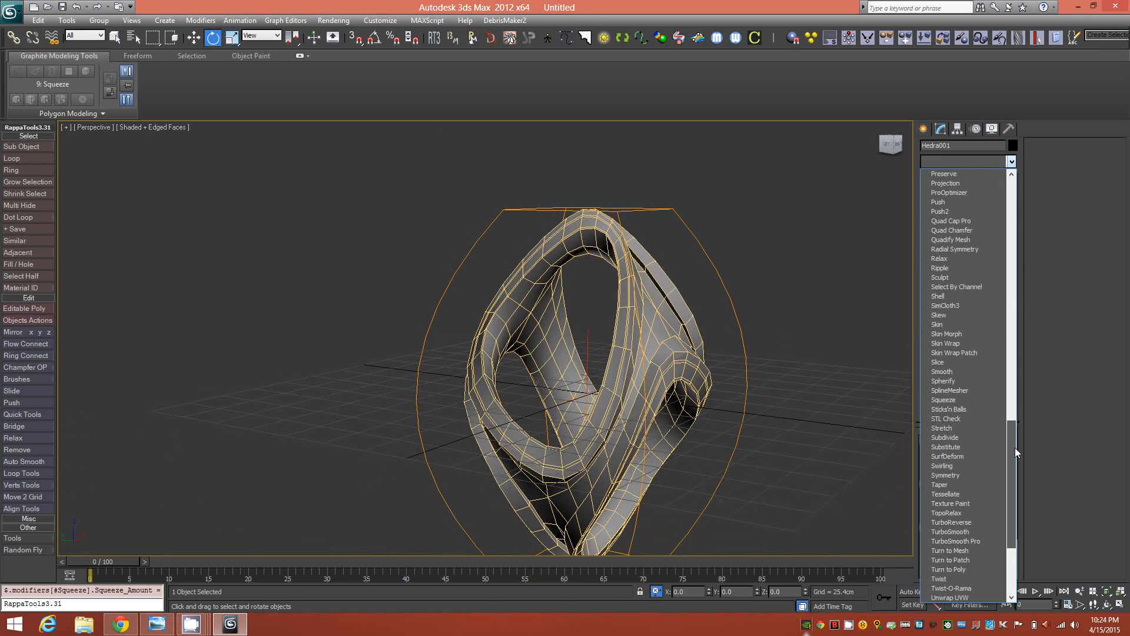
left_click(969, 579)
double_click(976, 457)
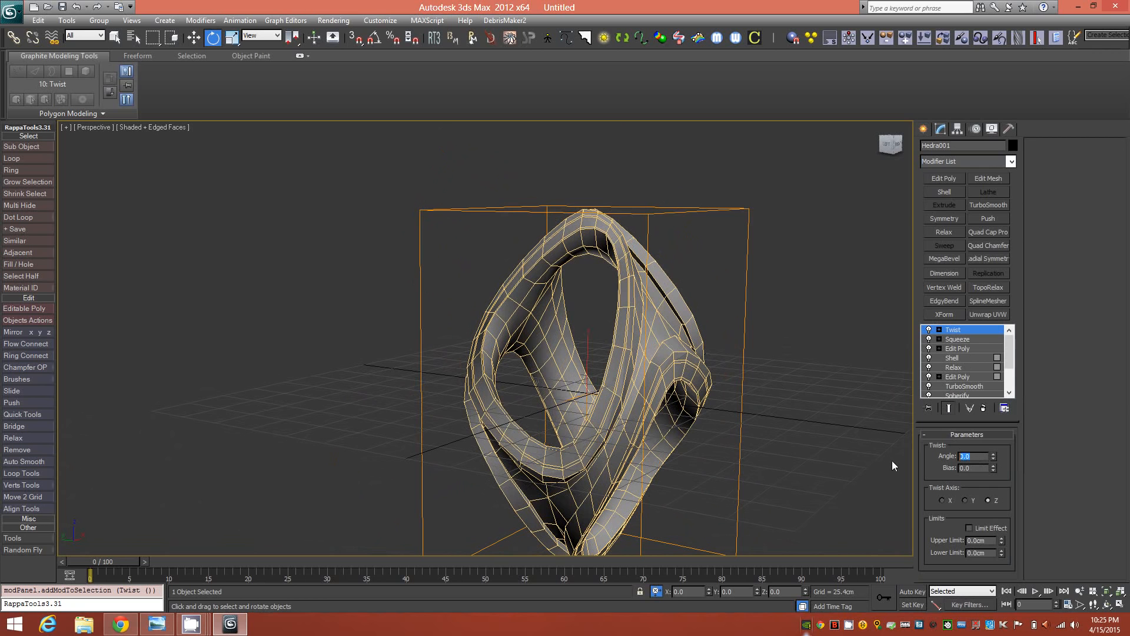
type("180")
key("Return")
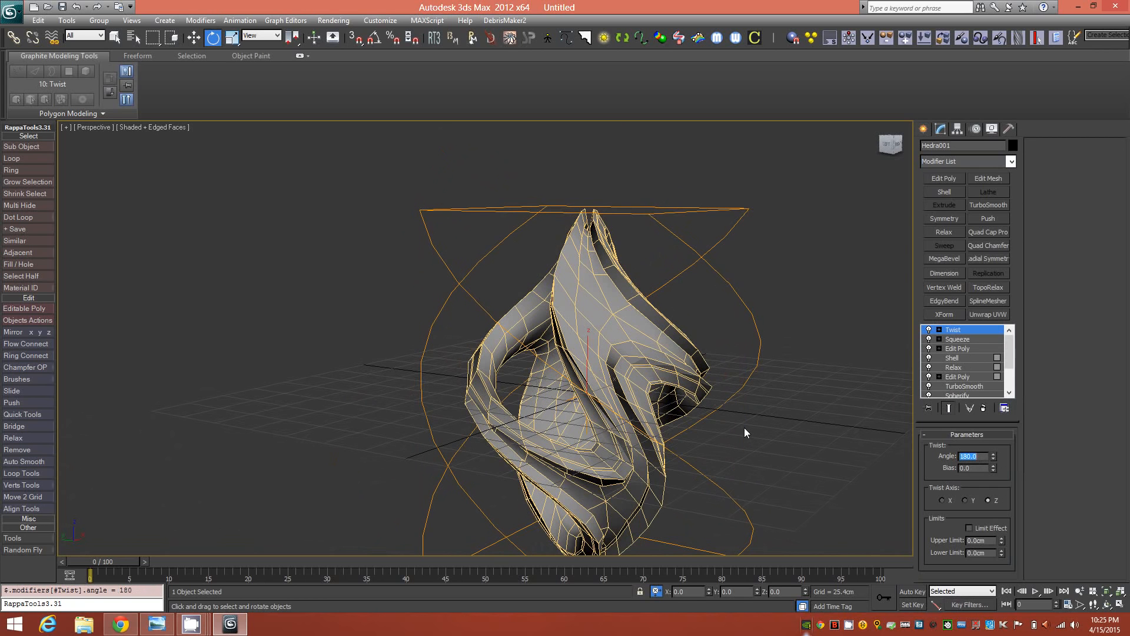
Add a TurboSmooth modifier with 2 iterations on top of the stack and hide the edged faces.
middle_click_drag(739, 426, 632, 343, "alt")
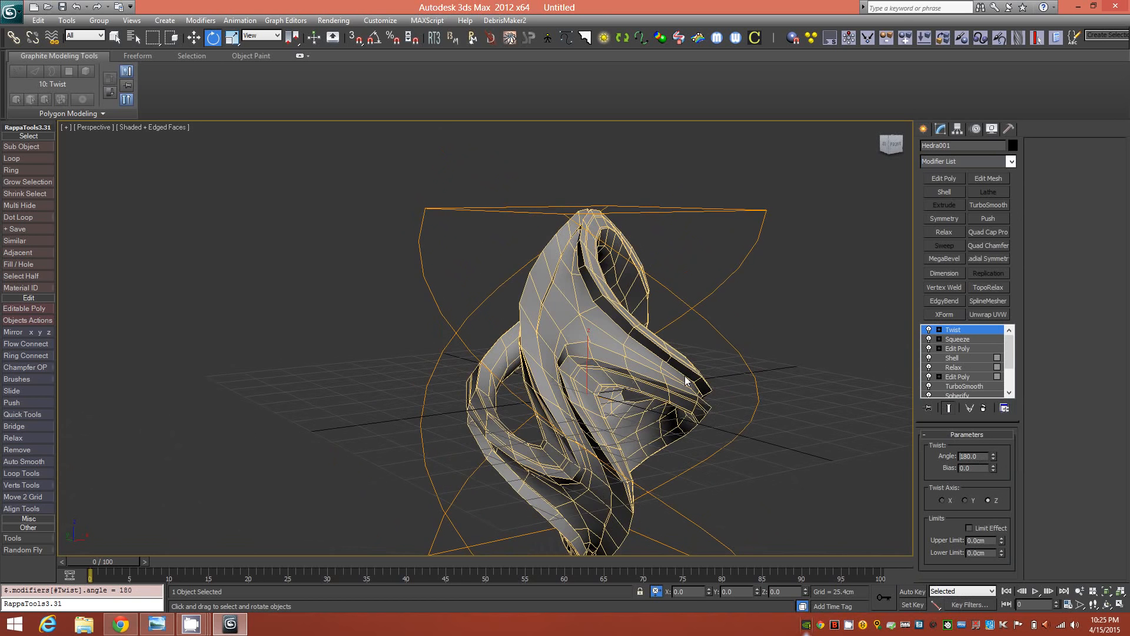
mouse_move(686, 380)
middle_mouse_down("alt")
mouse_move(652, 386)
mouse_move(672, 369)
mouse_move(696, 382)
middle_mouse_up("alt")
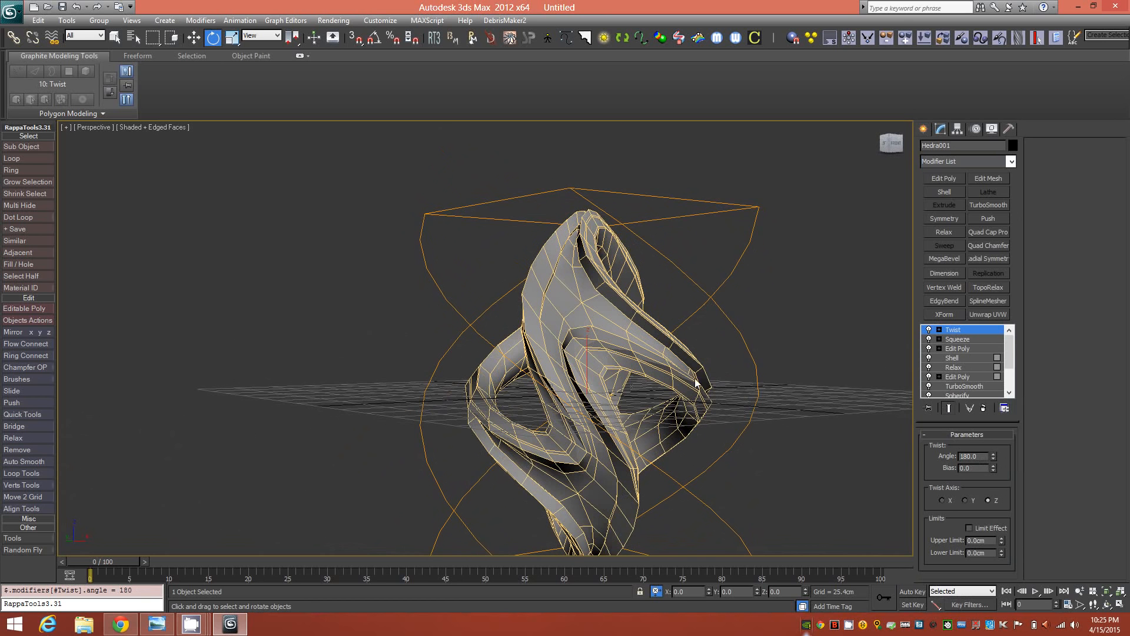
left_click(994, 205)
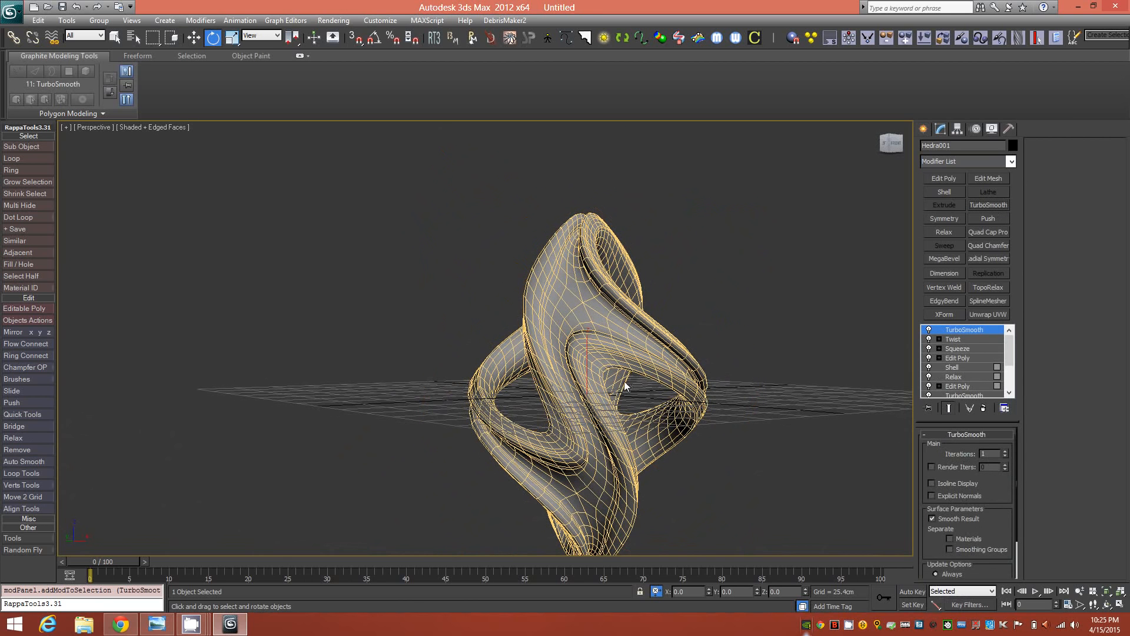
left_click(1006, 450)
mouse_move(622, 375)
middle_mouse_down("alt")
mouse_move(702, 367)
mouse_move(597, 366)
middle_mouse_up("alt")
key("F4")
Check the reference photo abstract-05.png, and insert an Edit Poly modifier between Twist and TurboSmooth in 3ds Max.
left_click(157, 624)
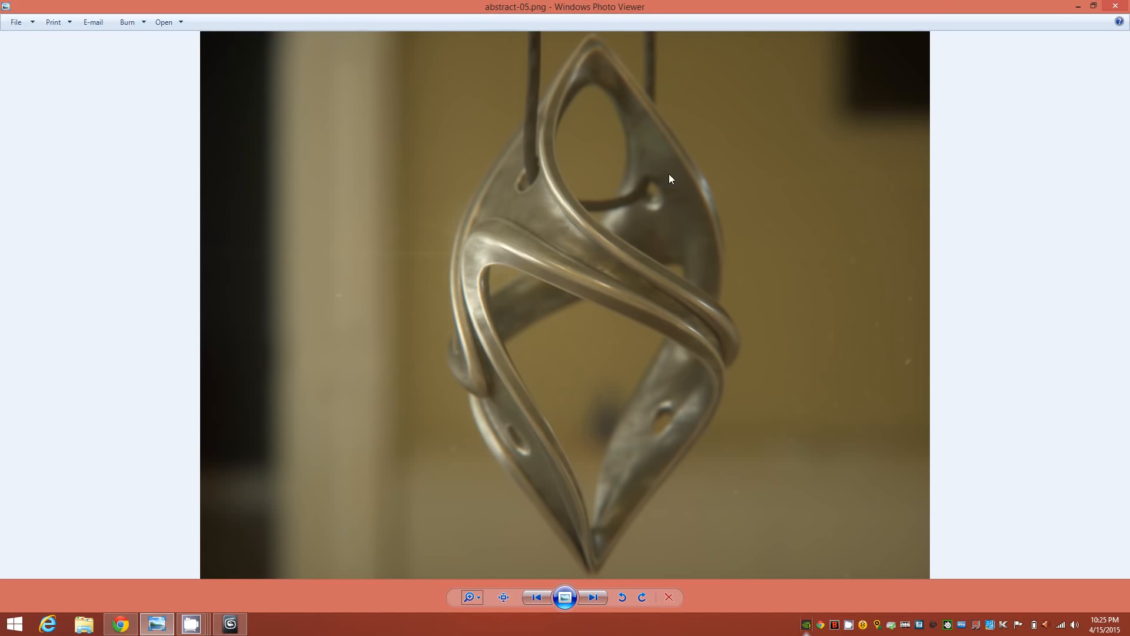
left_click(231, 624)
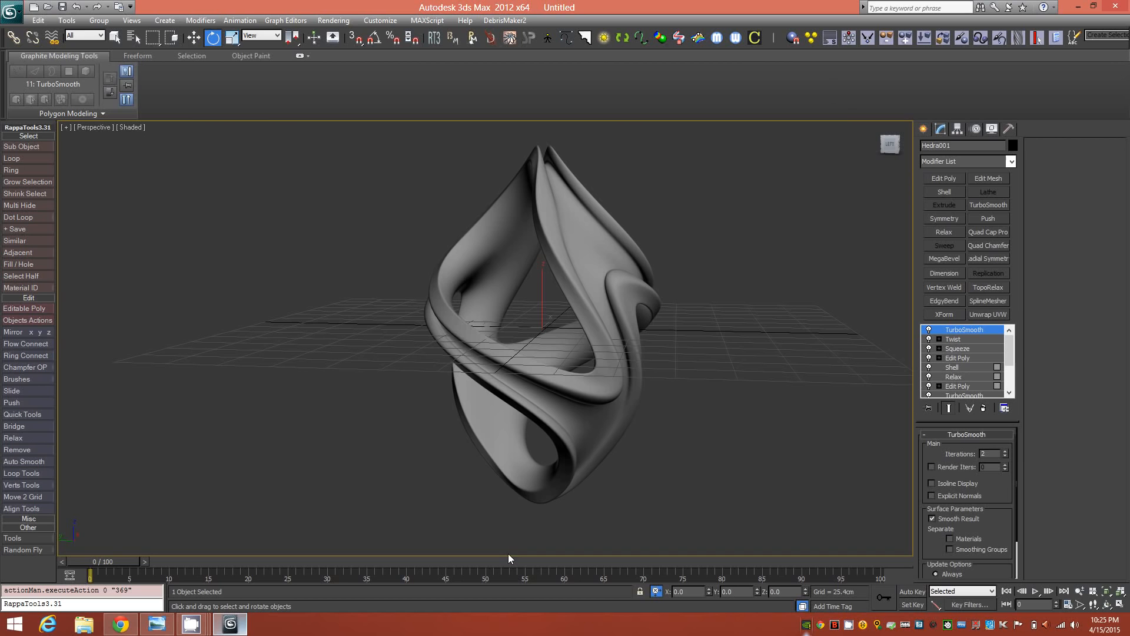
left_click(966, 358)
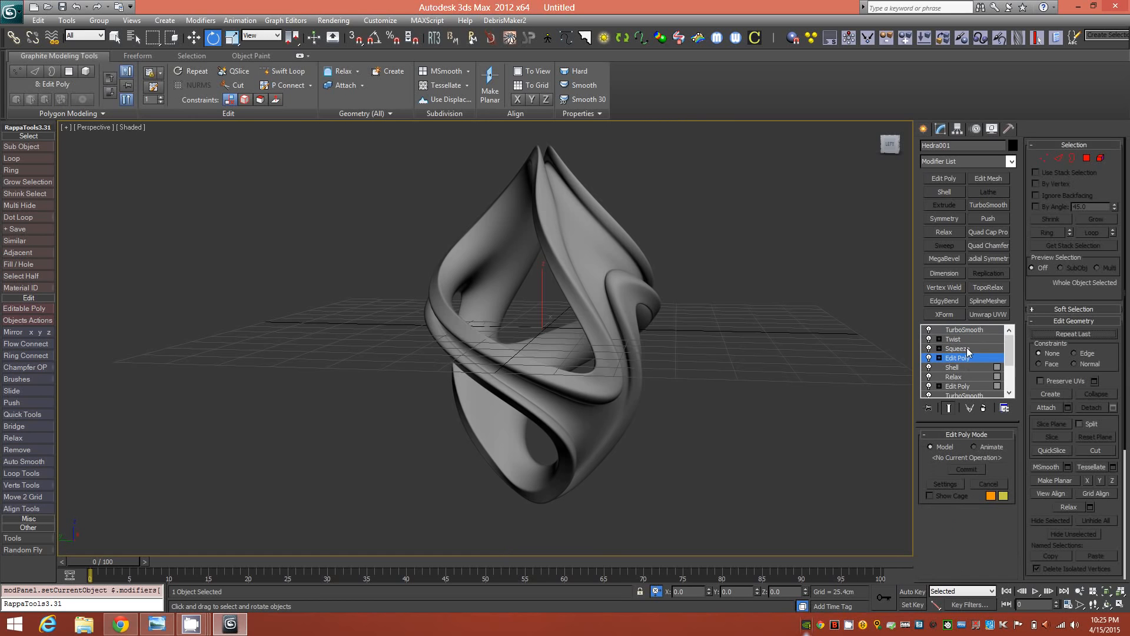
left_click(954, 339)
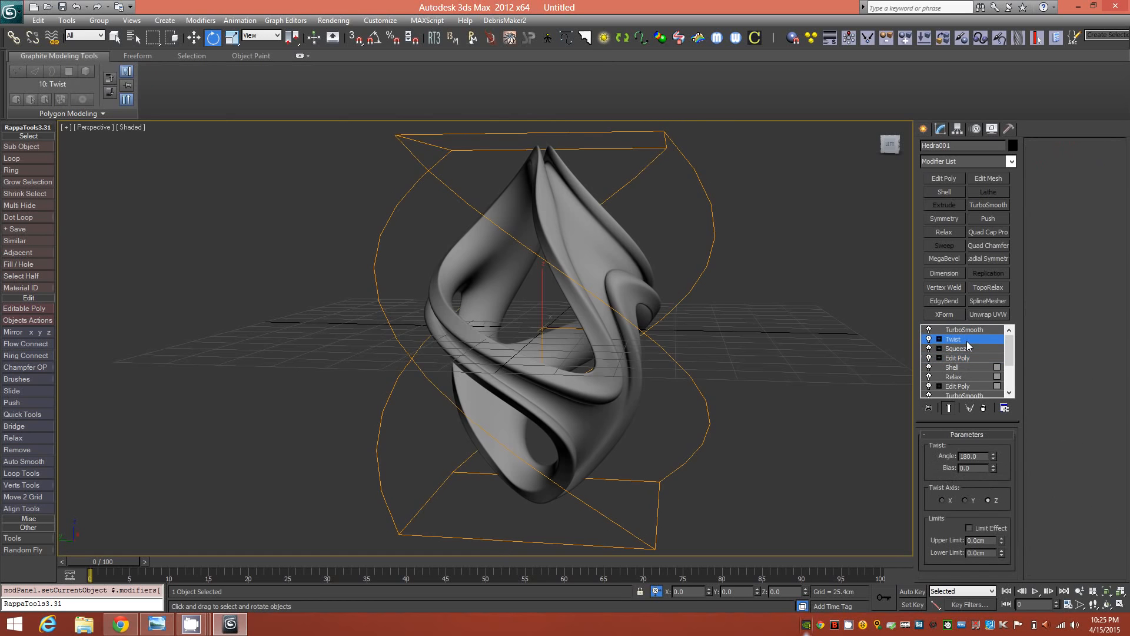
left_click(83, 116)
left_click(56, 156)
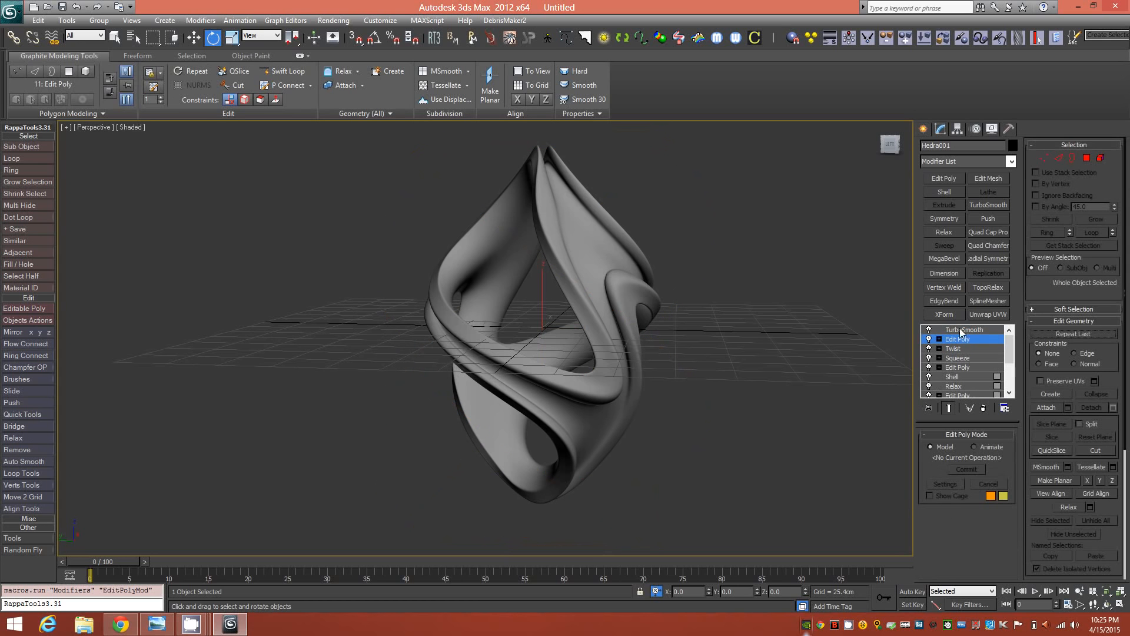
Turn off the end-result display to see the unsmoothed mesh and show its edged faces.
middle_click_drag(564, 280, 543, 280, "alt")
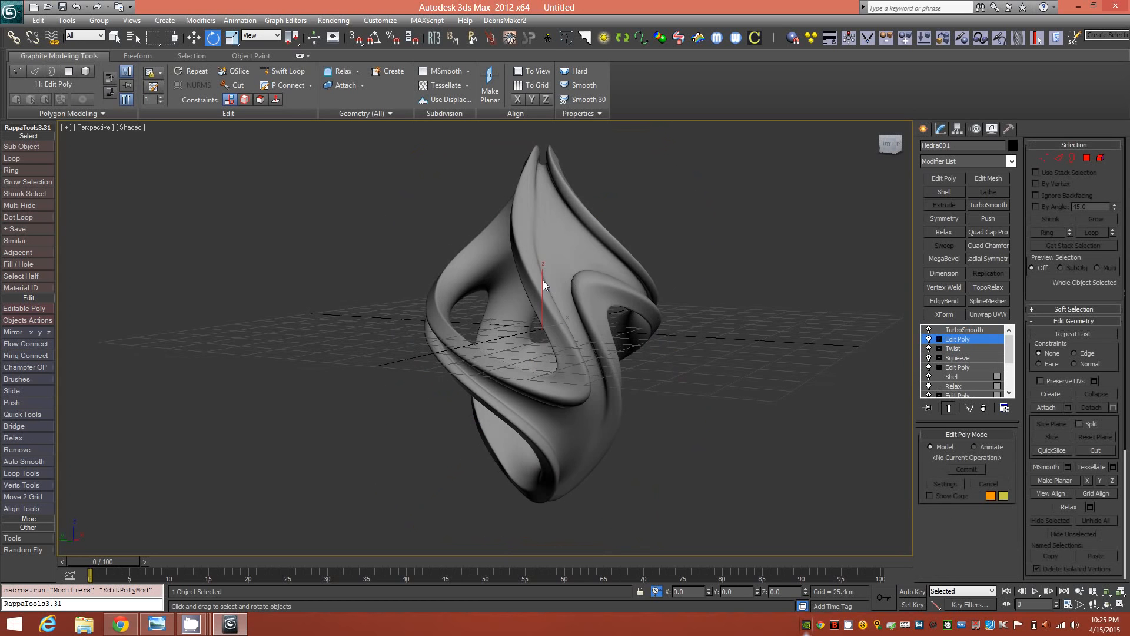
key("ctrl+e")
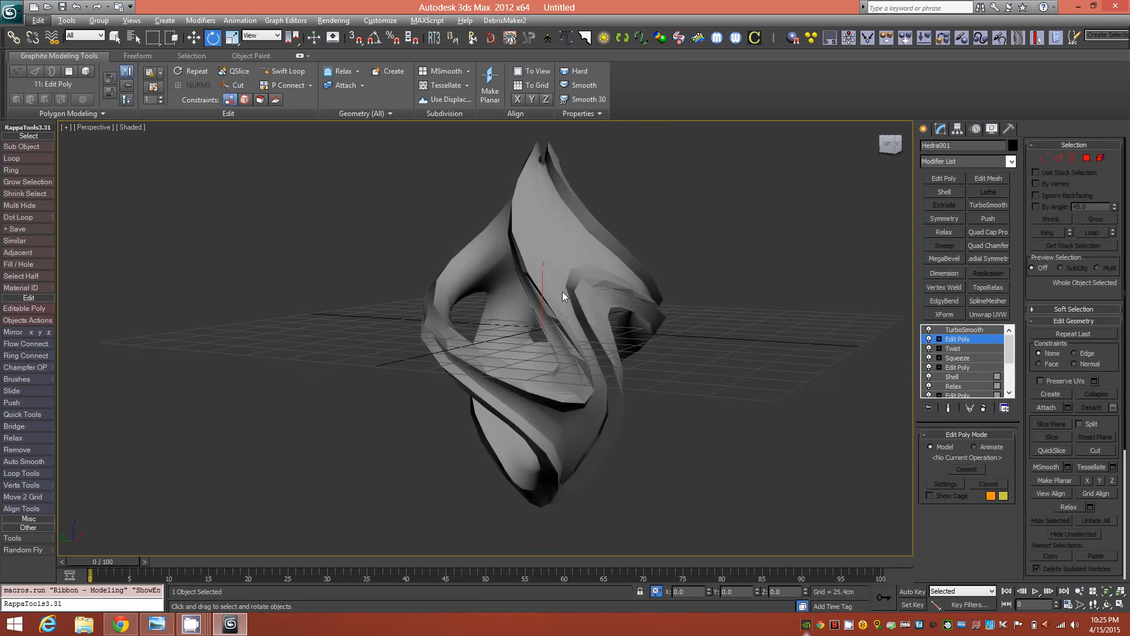
key("F4")
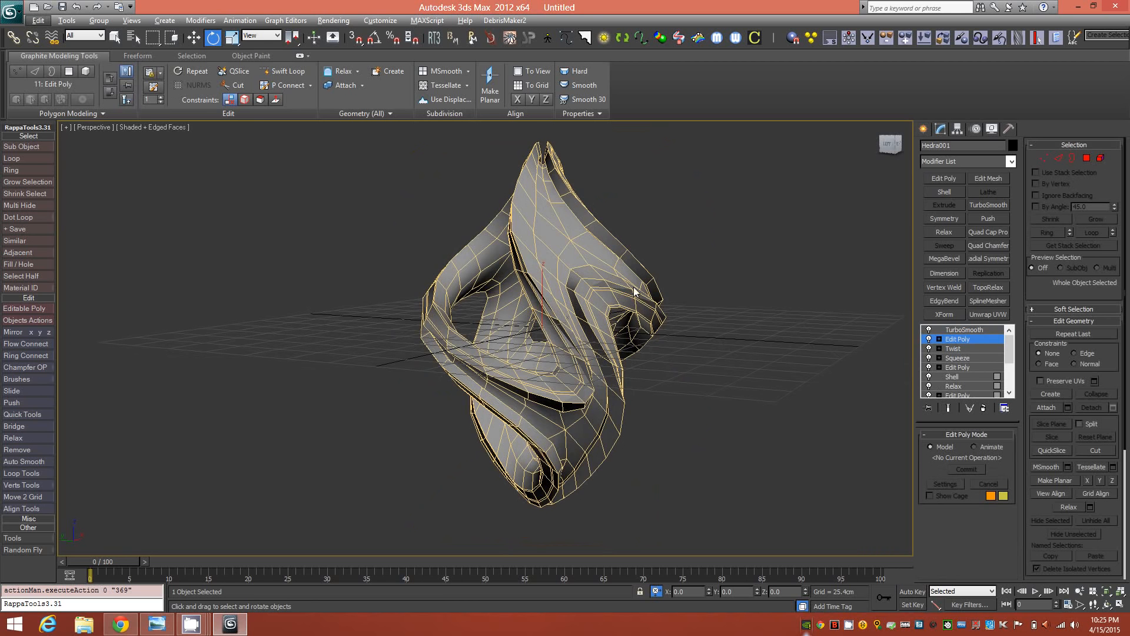
Switch to vertex editing and select the vertex where several edges meet on the upper band's outer surface.
middle_click_drag(634, 287, 556, 254, "alt")
scroll(556, 254, "up", 2)
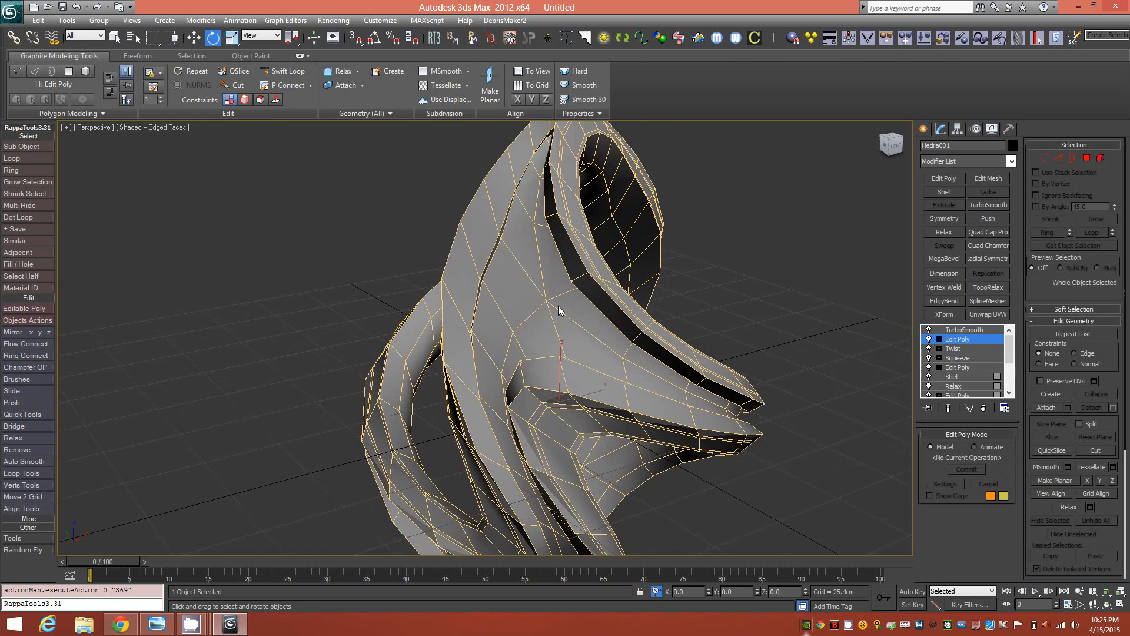
middle_click_drag(560, 308, 754, 313, "alt")
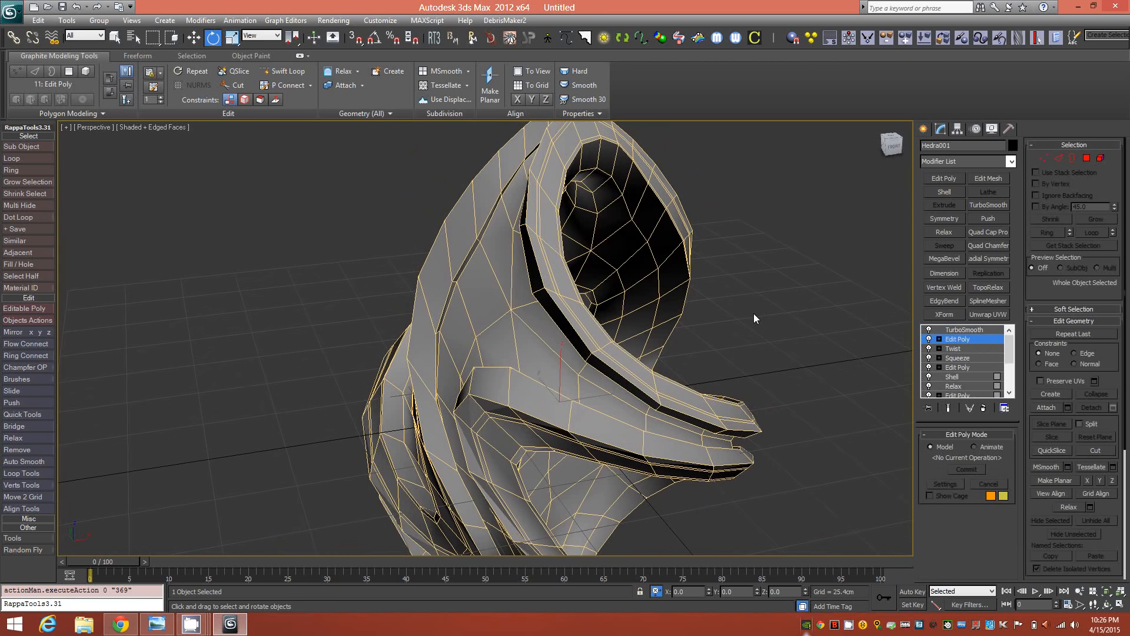
middle_click_drag(539, 311, 638, 269, "alt")
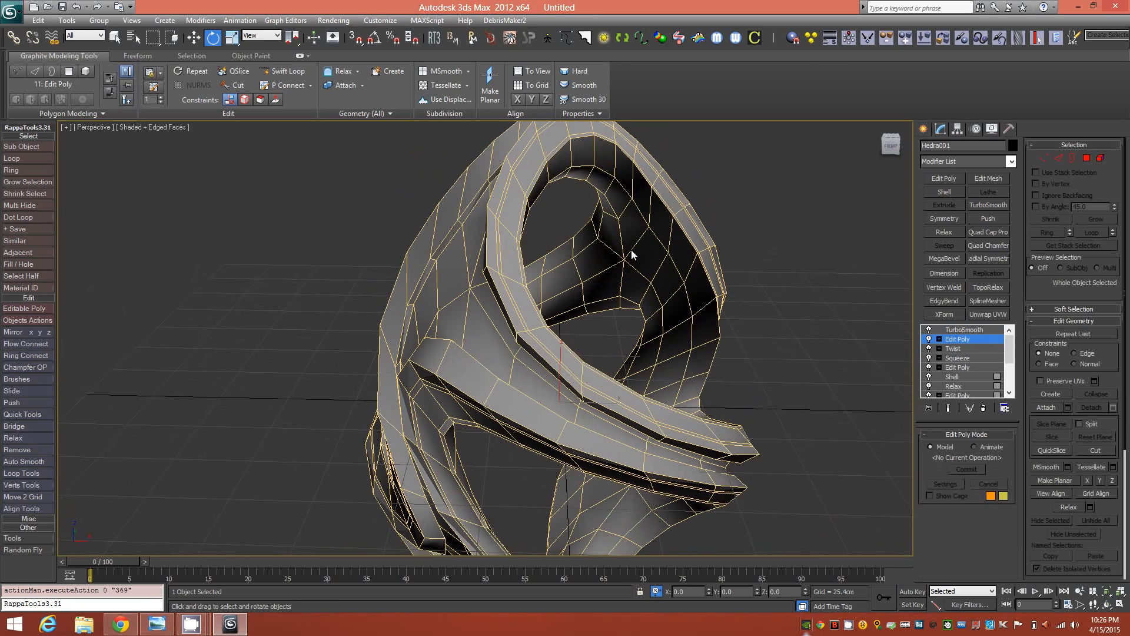
scroll(627, 259, "up", 2)
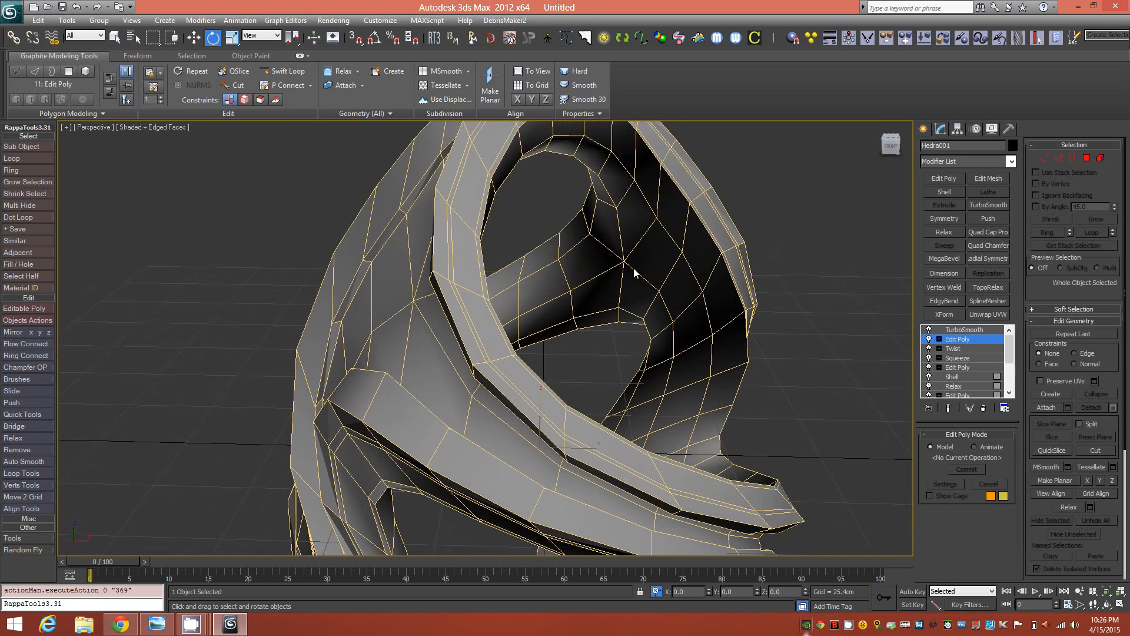
middle_click_drag(618, 257, 521, 284, "alt")
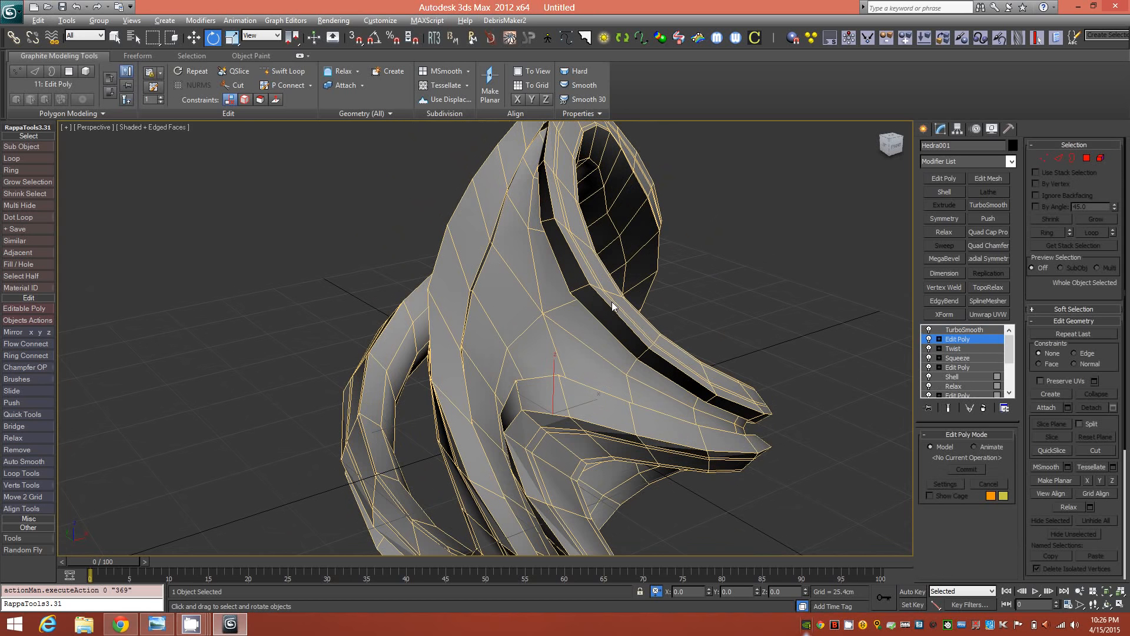
middle_click_drag(575, 315, 620, 289, "alt")
left_click(1044, 157)
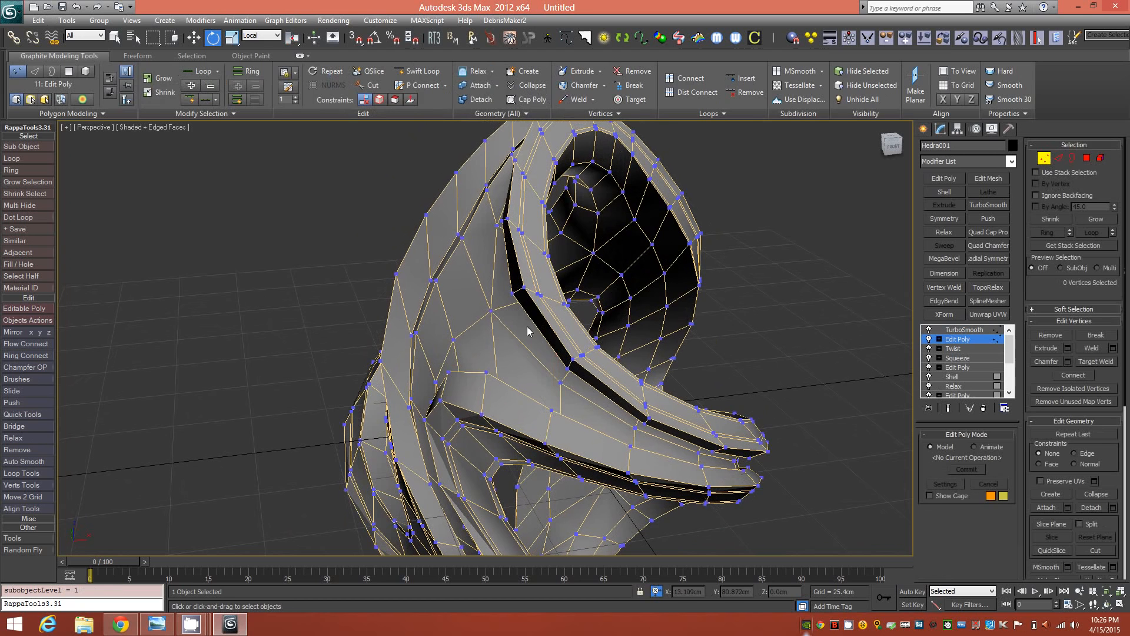
left_click(491, 310)
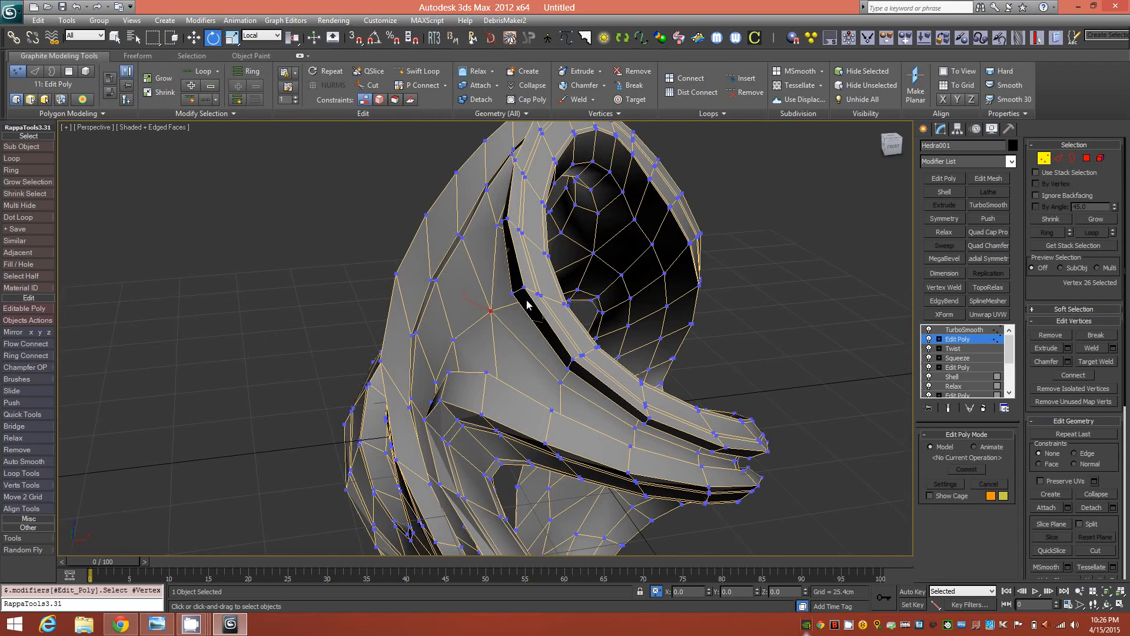
Add the matching vertex on the opposite, inner surface of the same band to the selection.
middle_click_drag(521, 311, 382, 253, "alt")
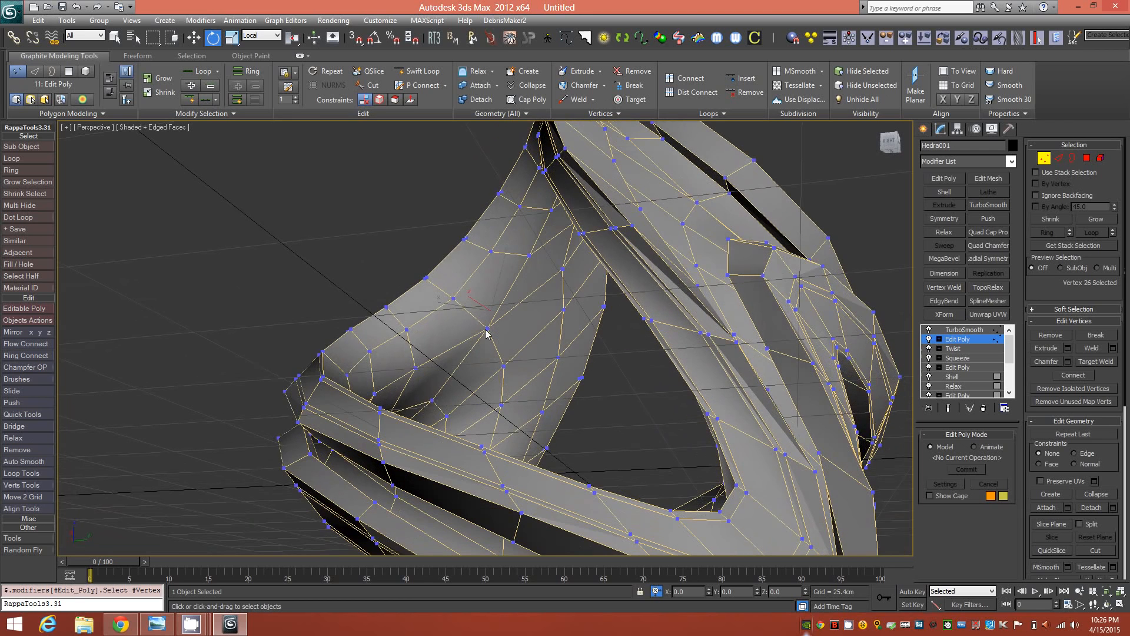
middle_click_drag(424, 304, 538, 360, "alt")
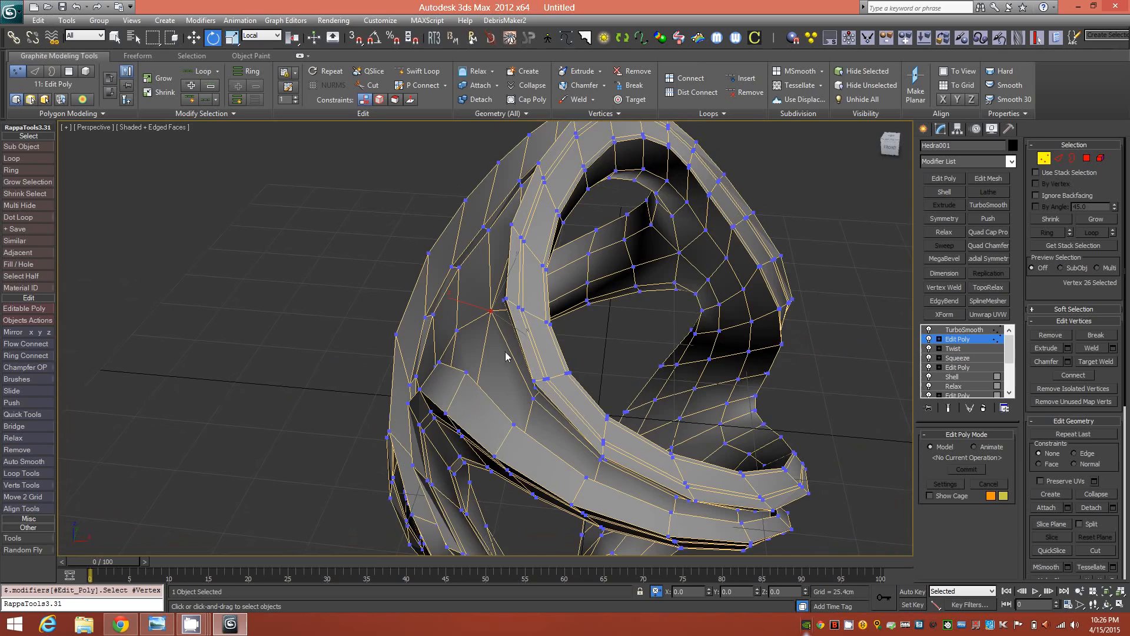
middle_click_drag(532, 289, 481, 292, "alt")
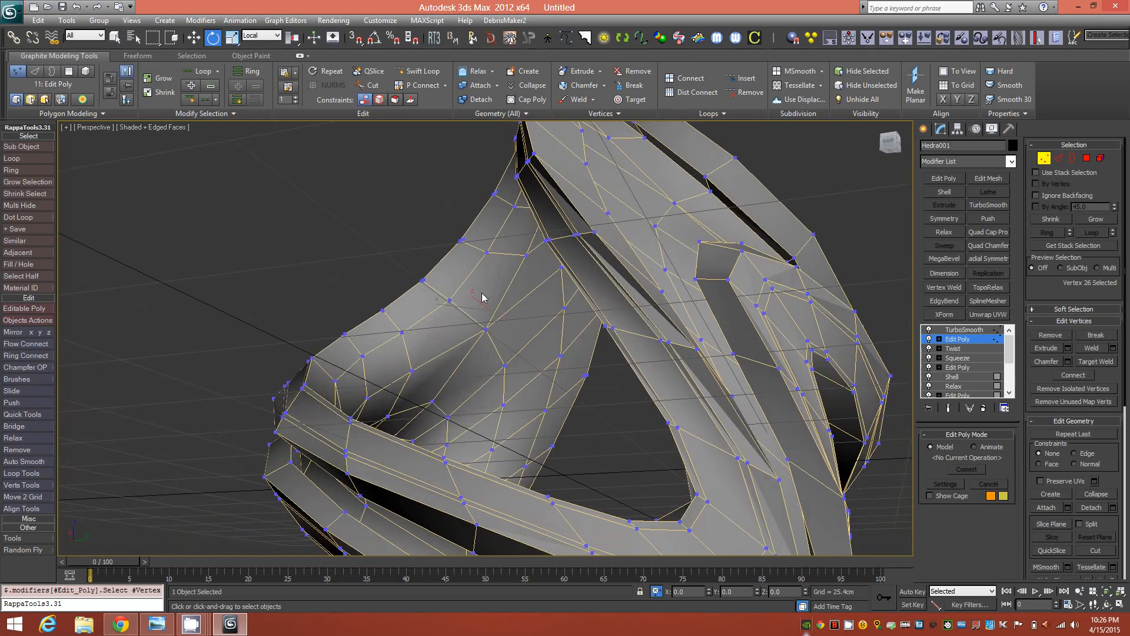
left_click(486, 331)
middle_click_drag(467, 306, 595, 351, "alt")
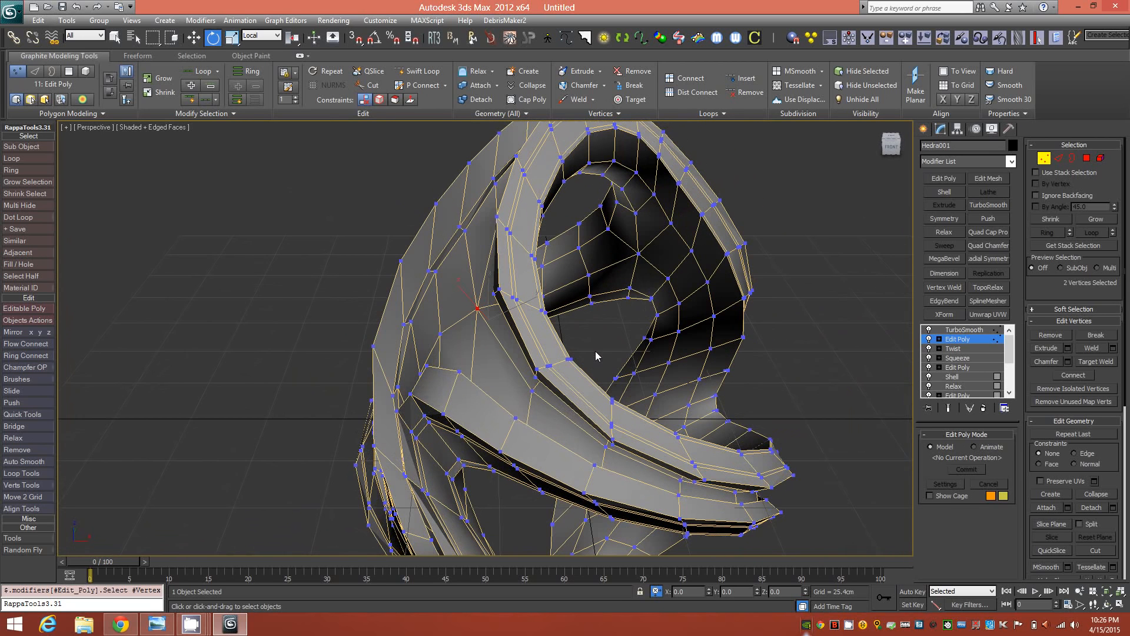
Chamfer the two selected vertices on the upper band by 6.431 cm.
left_click(586, 87, "shift")
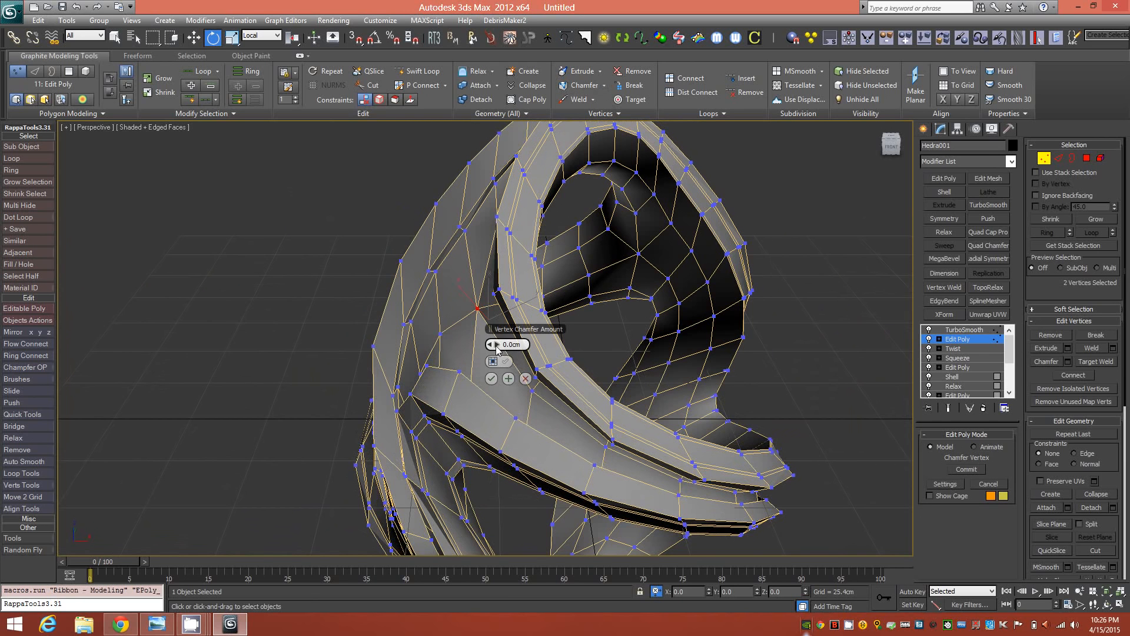
left_click(496, 346)
left_click_drag(497, 347, 510, 349)
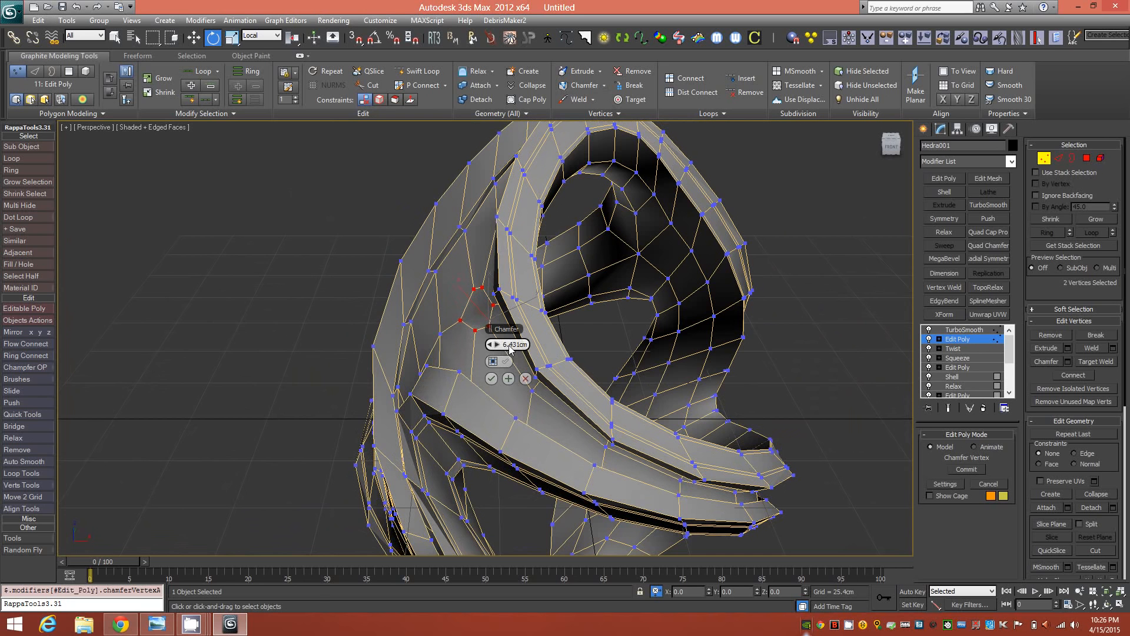
left_click(492, 379)
Convert the chamfered vertices to a polygon selection shrunk to the two central faces, and make them regular hexagons with GeoPoly.
middle_click_drag(527, 318, 523, 304, "alt")
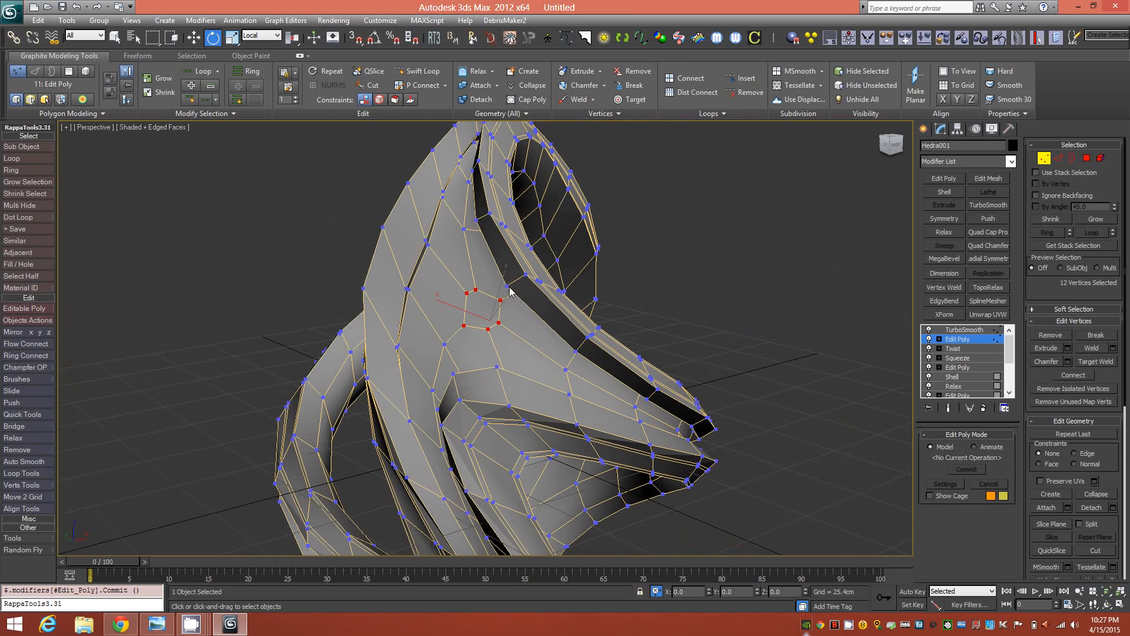
middle_click_drag(497, 299, 559, 313, "alt")
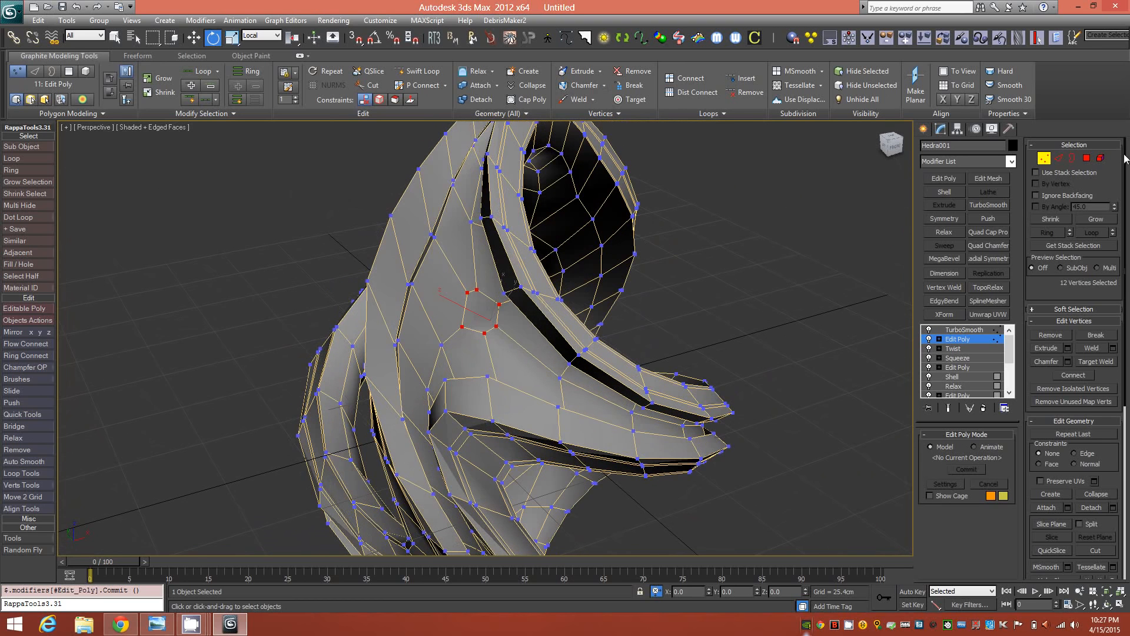
left_click(1087, 159, "ctrl")
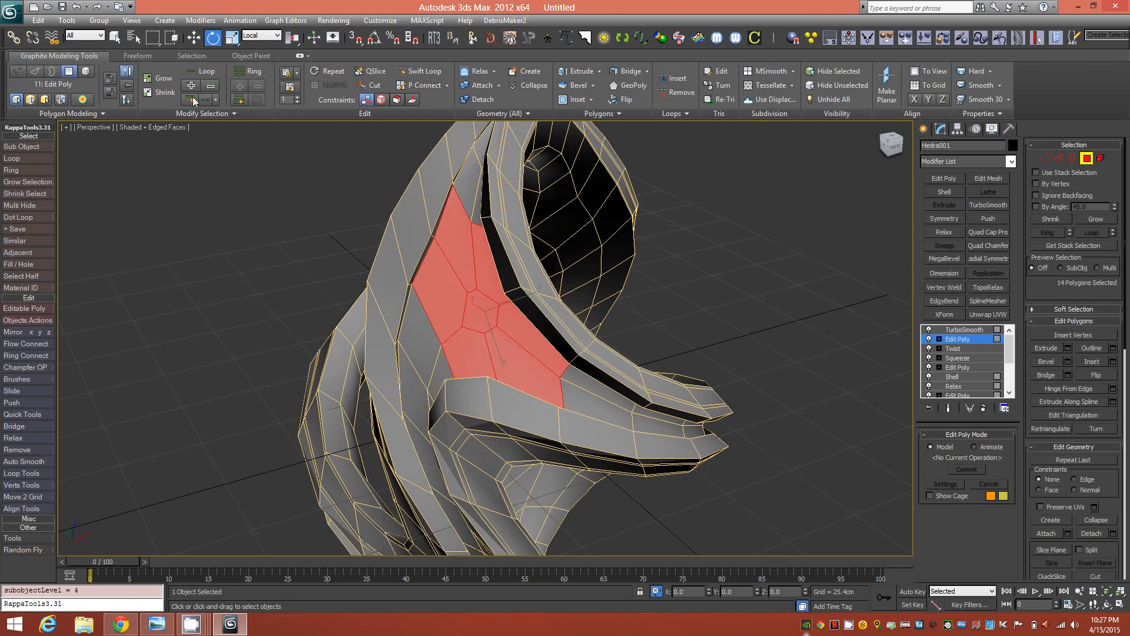
left_click(159, 93)
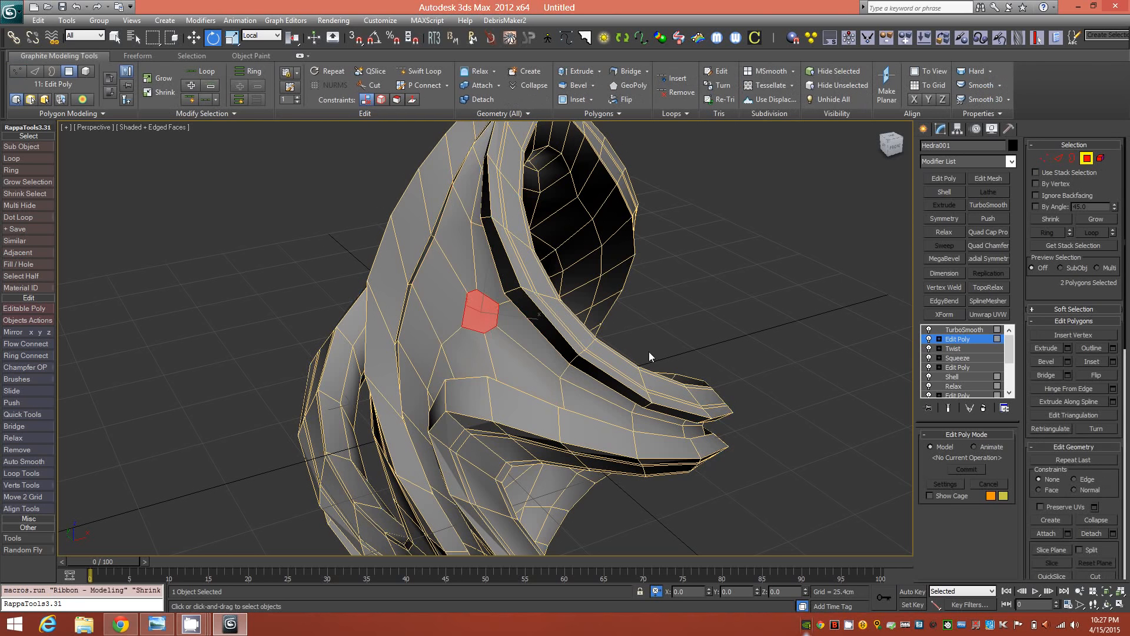
middle_click_drag(536, 298, 418, 295, "alt")
middle_click_drag(393, 274, 1056, 118, "alt")
left_click(637, 84)
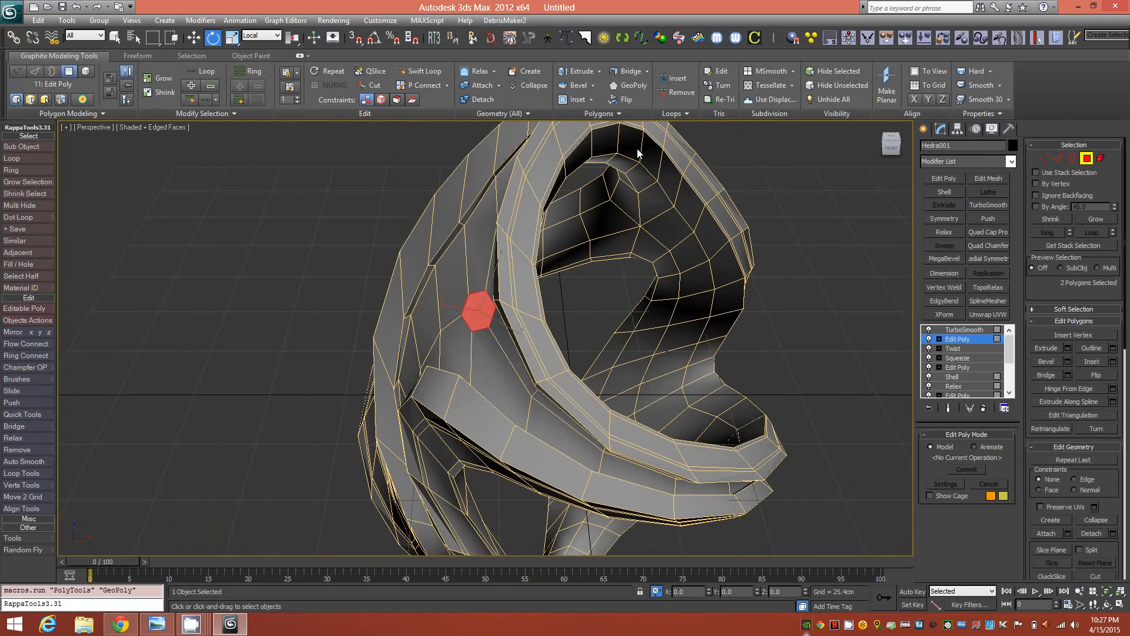
Try bridging the two hexagonal faces through the band without an inset, and undo the bridge.
middle_click_drag(588, 302, 599, 276, "alt")
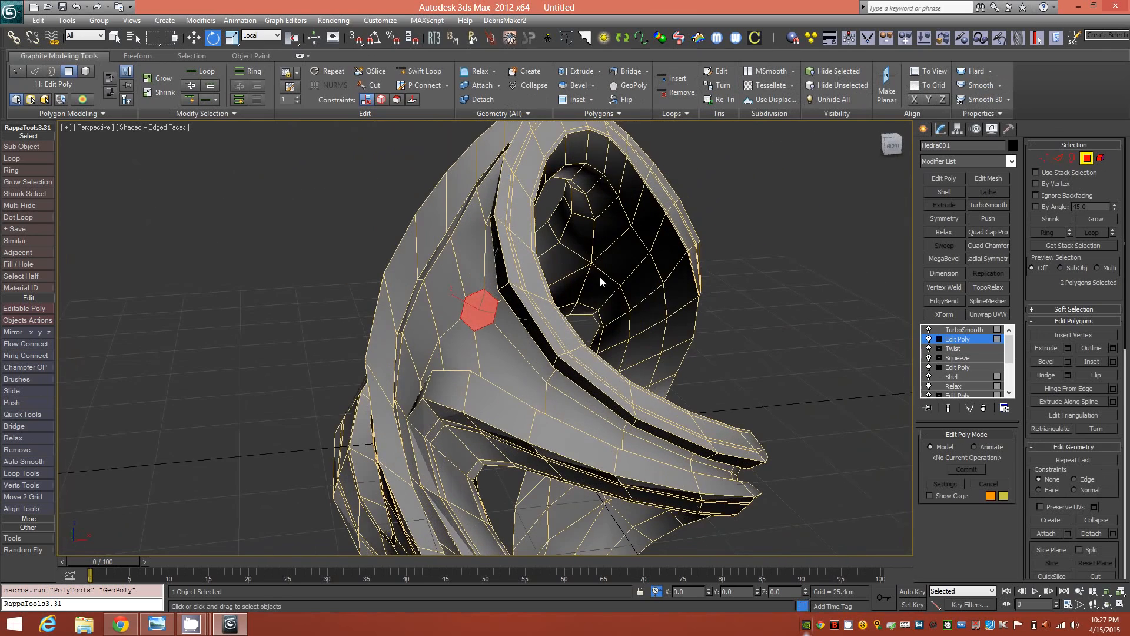
left_click(631, 71)
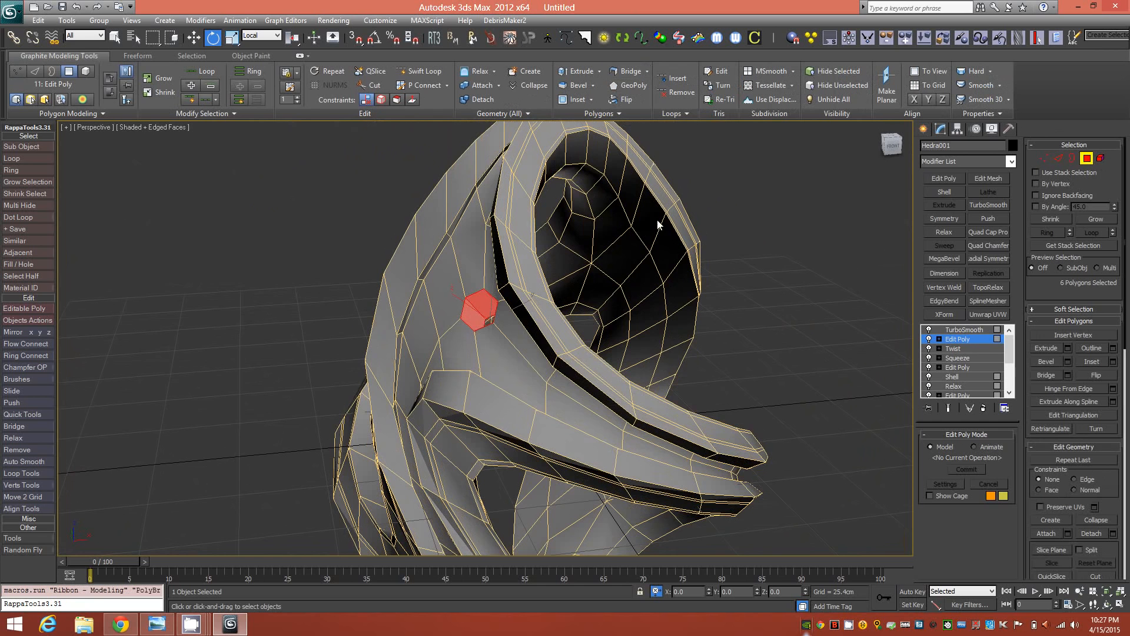
middle_click_drag(603, 286, 640, 311, "alt")
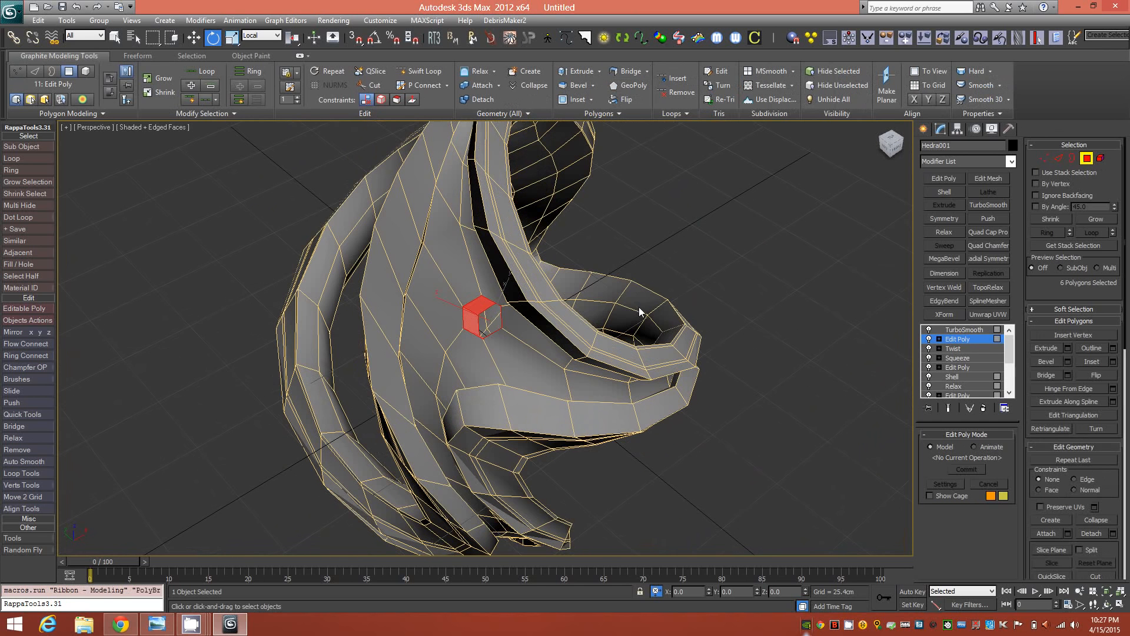
key("ctrl+z")
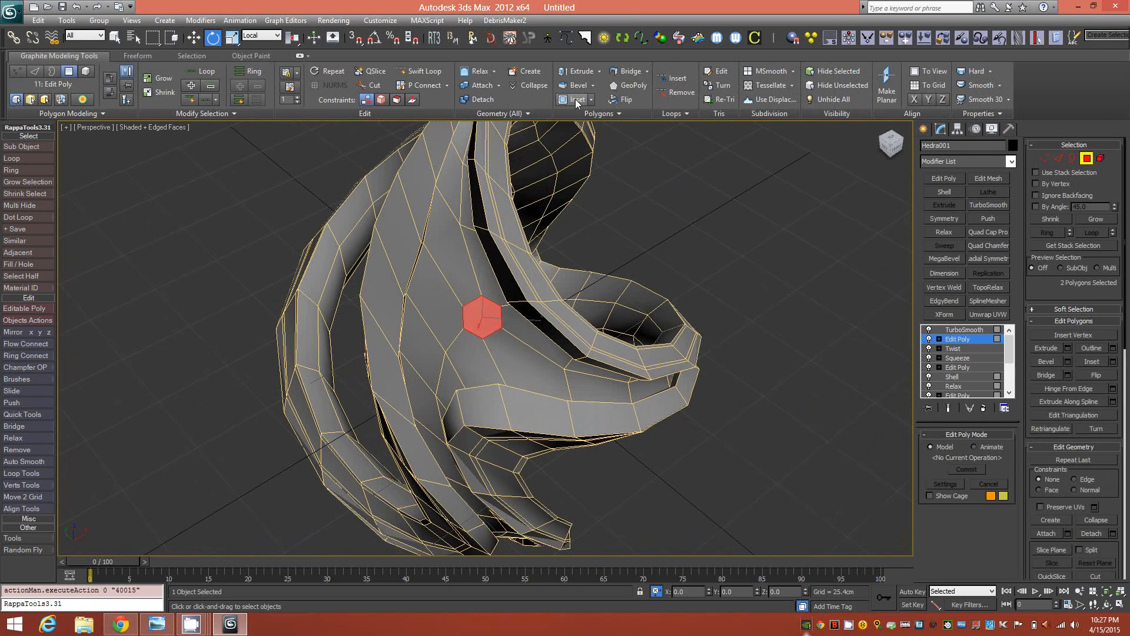
Inset both hexagonal faces by 0.995 cm using By Polygon, and bridge them to open a hole through the band.
left_click(575, 99)
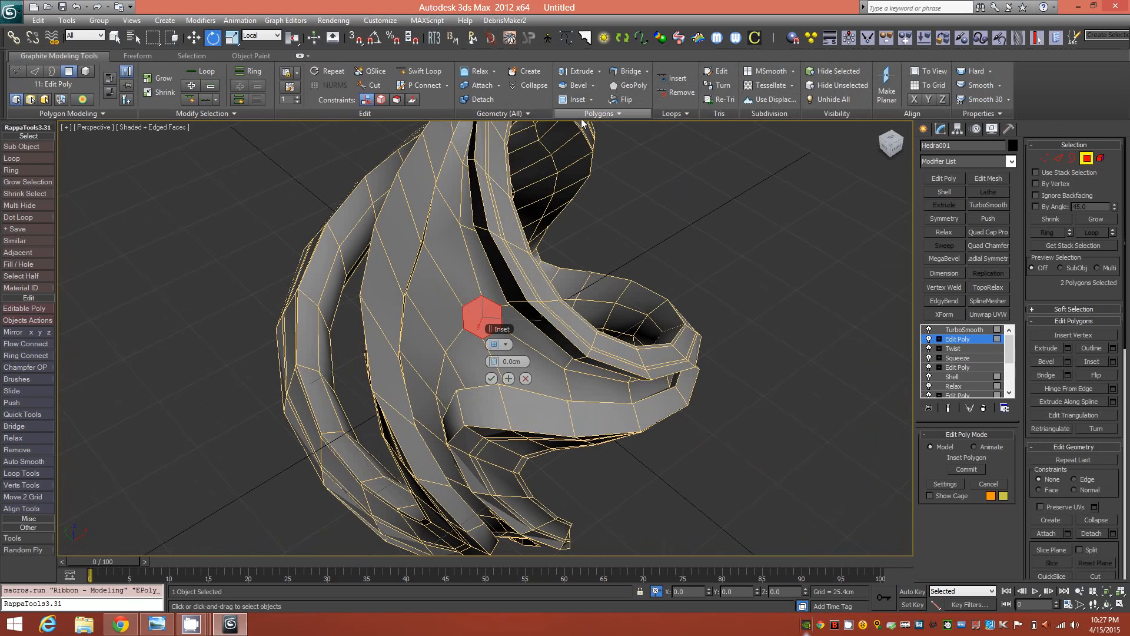
left_click(505, 346)
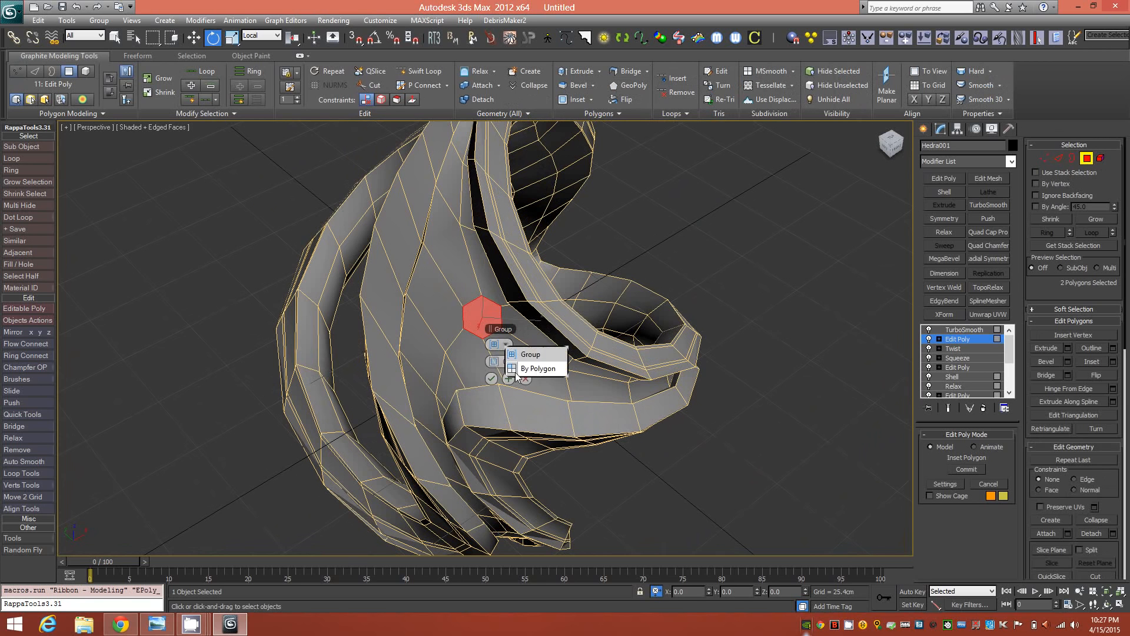
left_click(518, 372)
left_click_drag(498, 362, 497, 359)
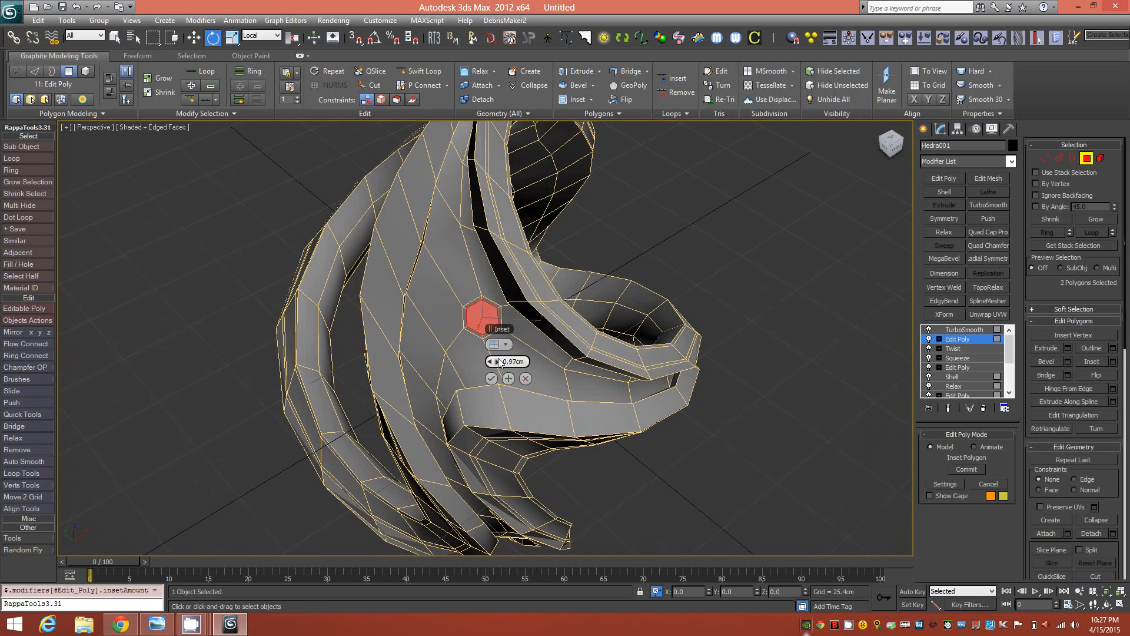
left_click(491, 378)
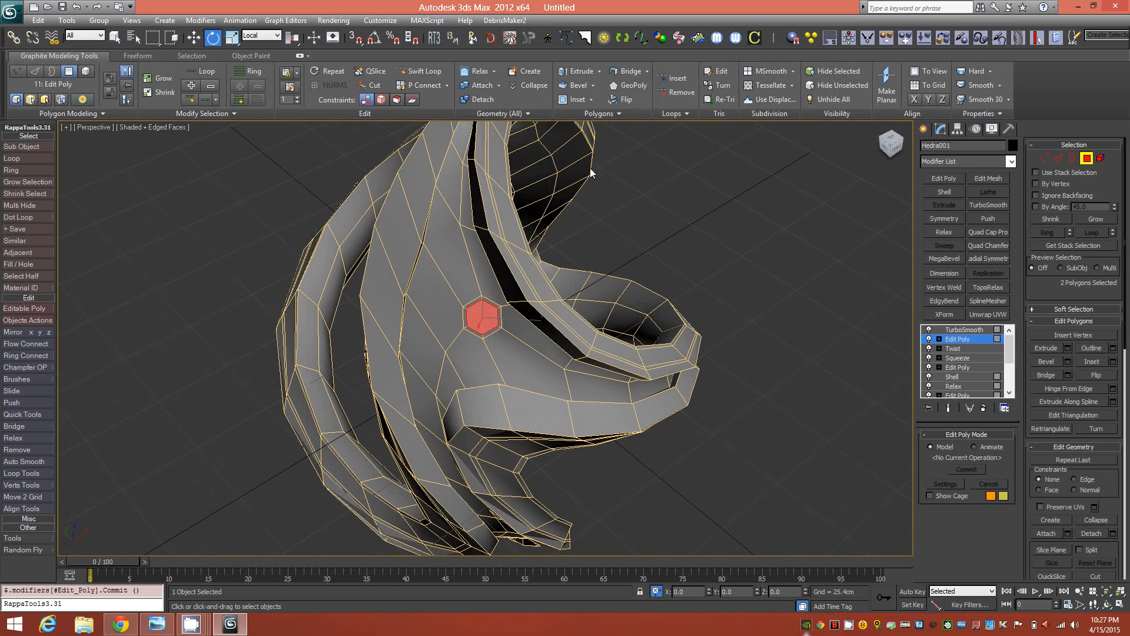
left_click(623, 71)
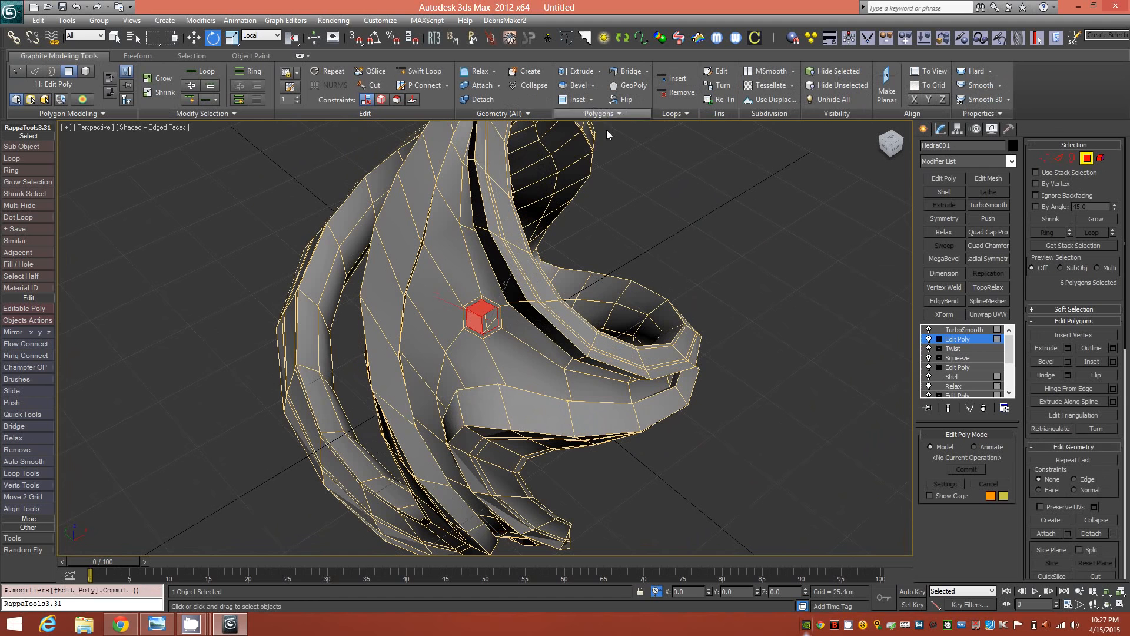
Inset the bridged inner walls of the hole by 0.995 cm as a group.
left_click(576, 99)
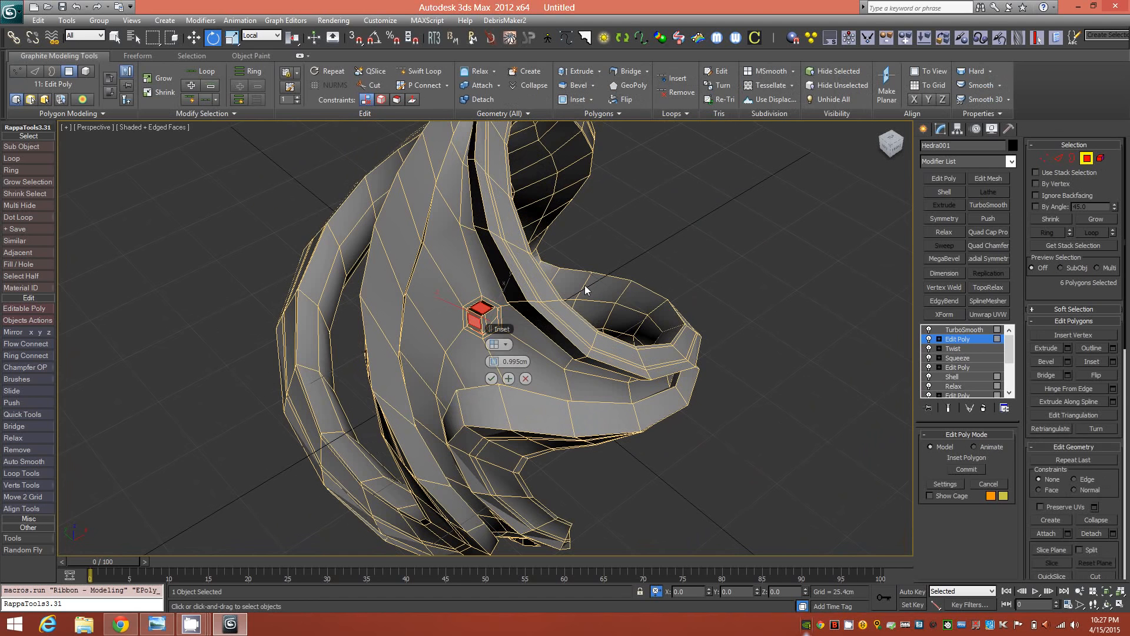
left_click(500, 346)
left_click(525, 357)
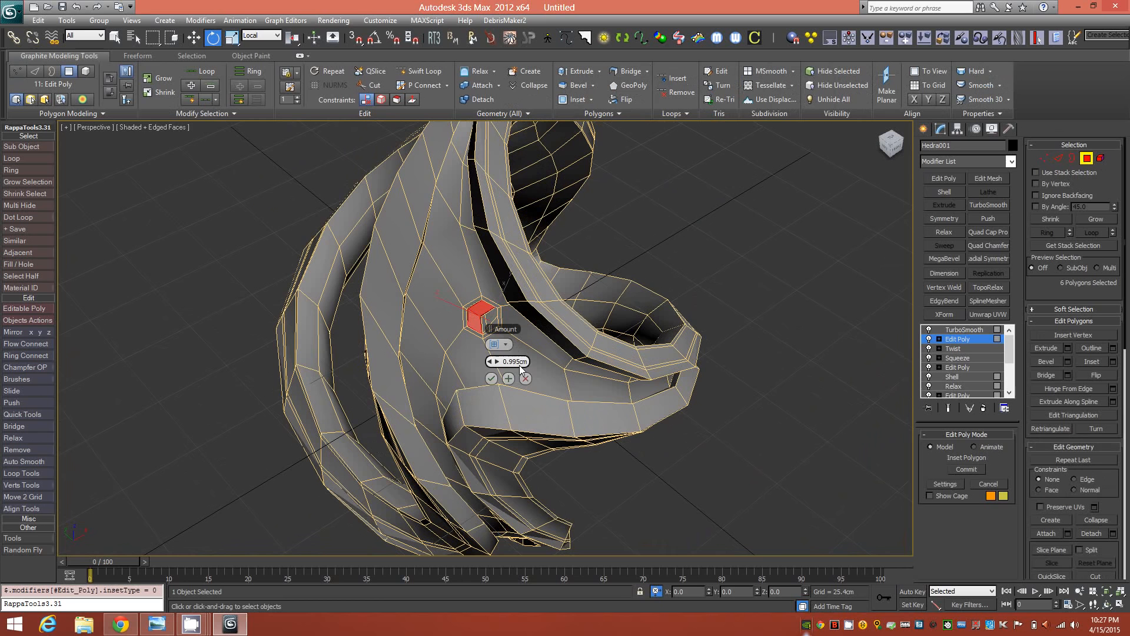
left_click(490, 378)
Leave polygon editing and examine the hole on the smoothed end result from several sides, with edged faces hidden.
middle_click_drag(489, 353, 500, 277, "alt")
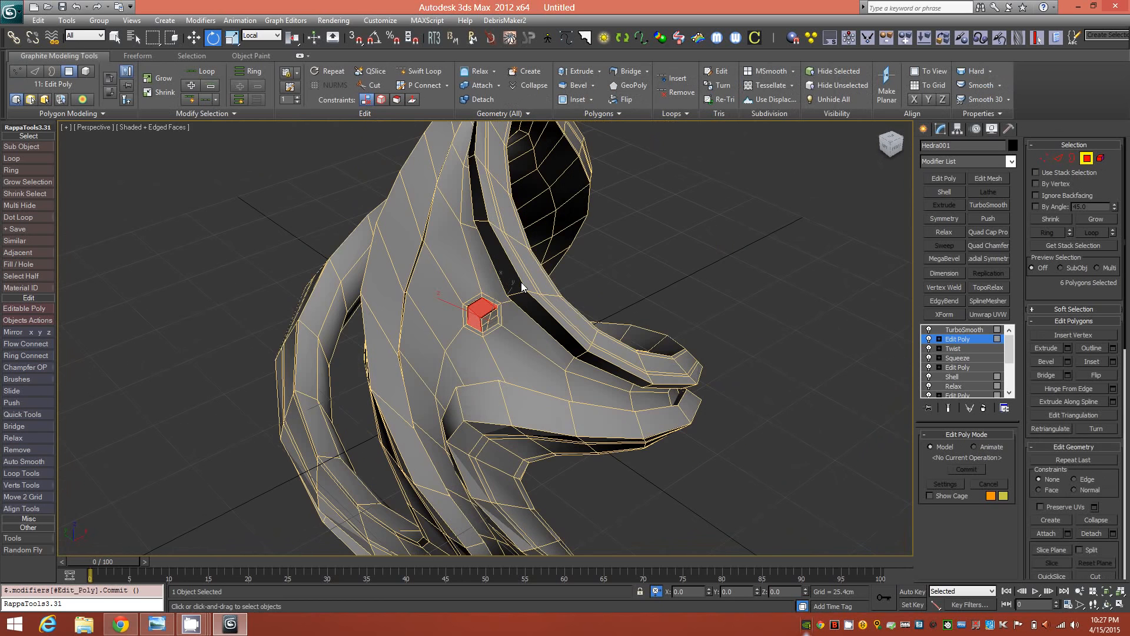
left_click(1086, 161)
key("ctrl+e")
middle_click_drag(559, 335, 595, 313, "alt")
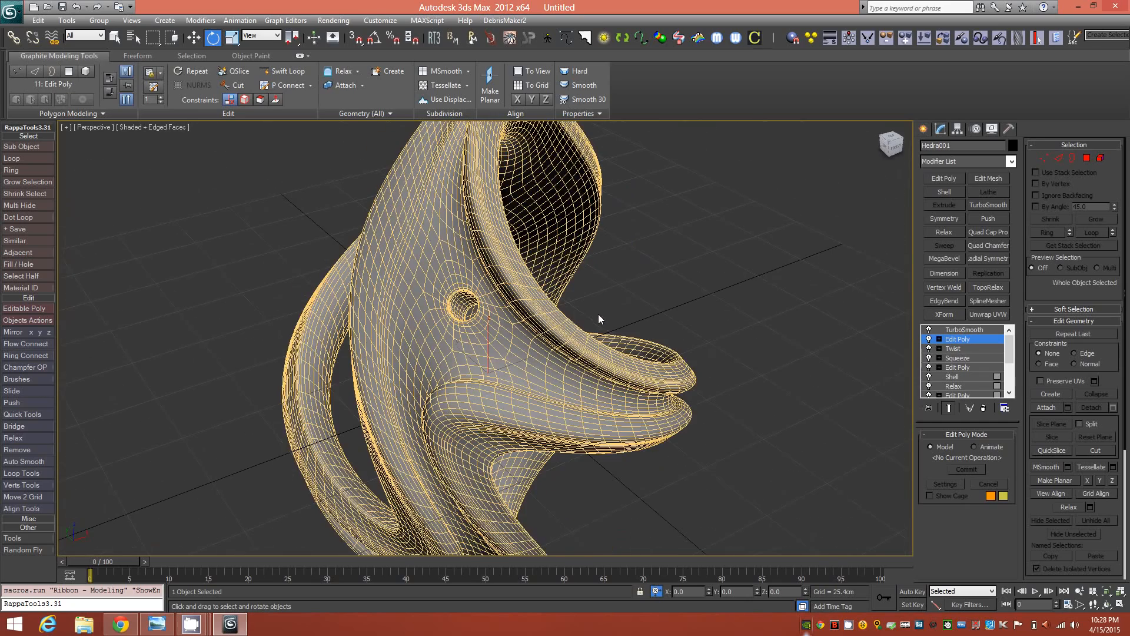
key("F4")
mouse_move(617, 331)
middle_mouse_down("alt")
mouse_move(647, 321)
mouse_move(534, 315)
mouse_move(595, 305)
mouse_move(497, 305)
mouse_move(854, 305)
middle_mouse_up("alt")
mouse_move(839, 249)
middle_mouse_down("alt")
mouse_move(651, 236)
mouse_move(674, 210)
mouse_move(722, 245)
mouse_move(774, 242)
middle_mouse_up("alt")
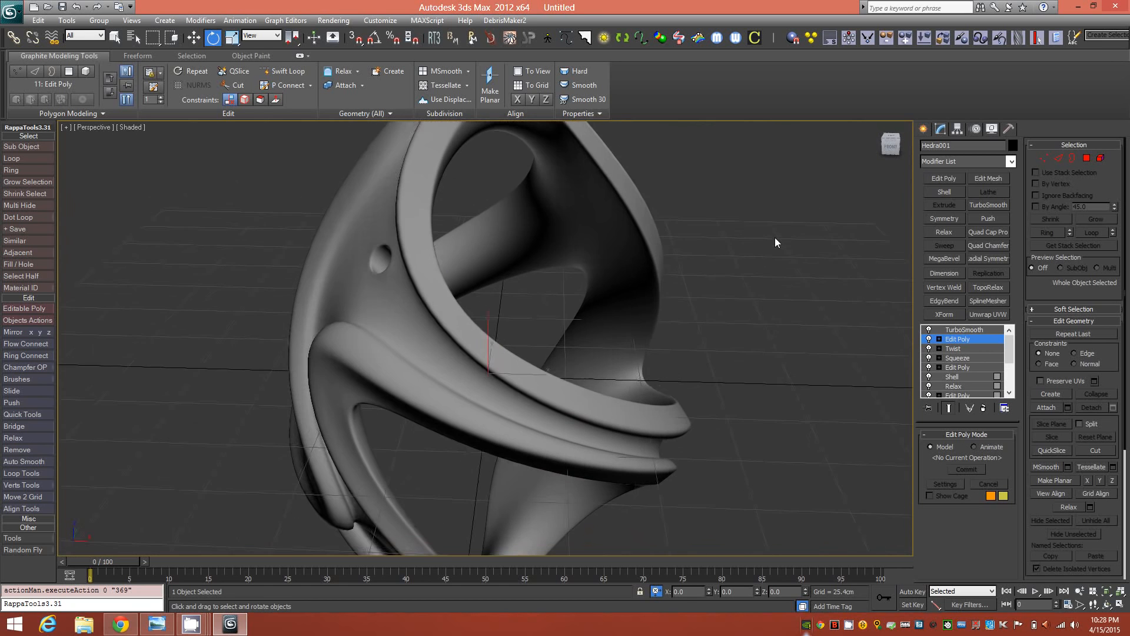
middle_click_drag(643, 239, 650, 275, "alt")
middle_click_drag(698, 241, 704, 269, "alt")
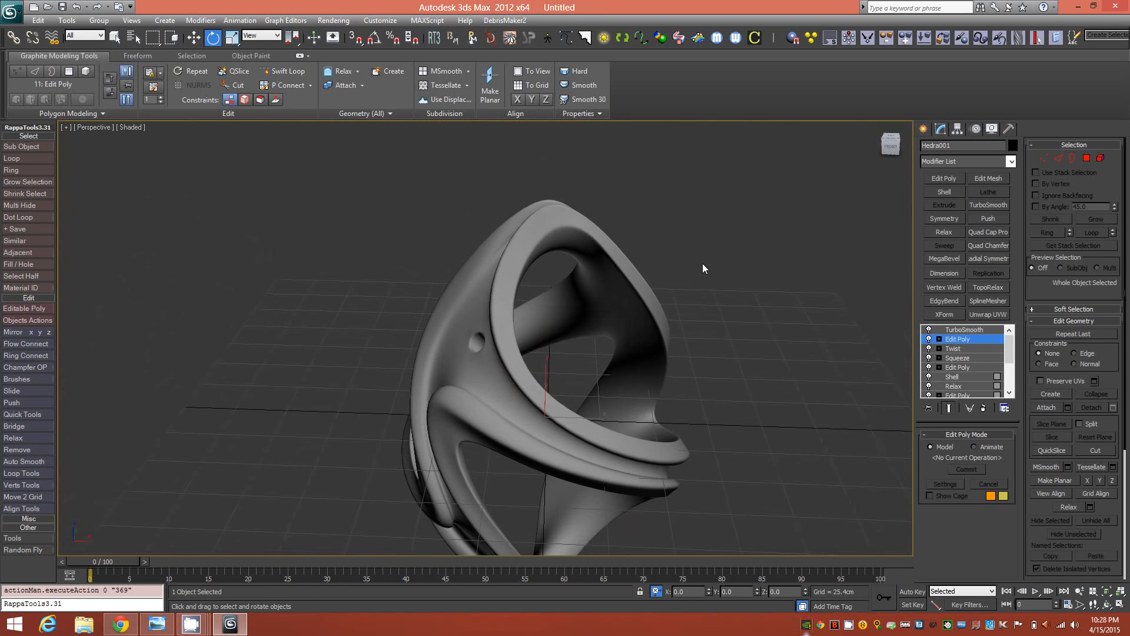
mouse_move(615, 292)
middle_mouse_down("alt")
mouse_move(604, 293)
mouse_move(725, 303)
middle_mouse_up("alt")
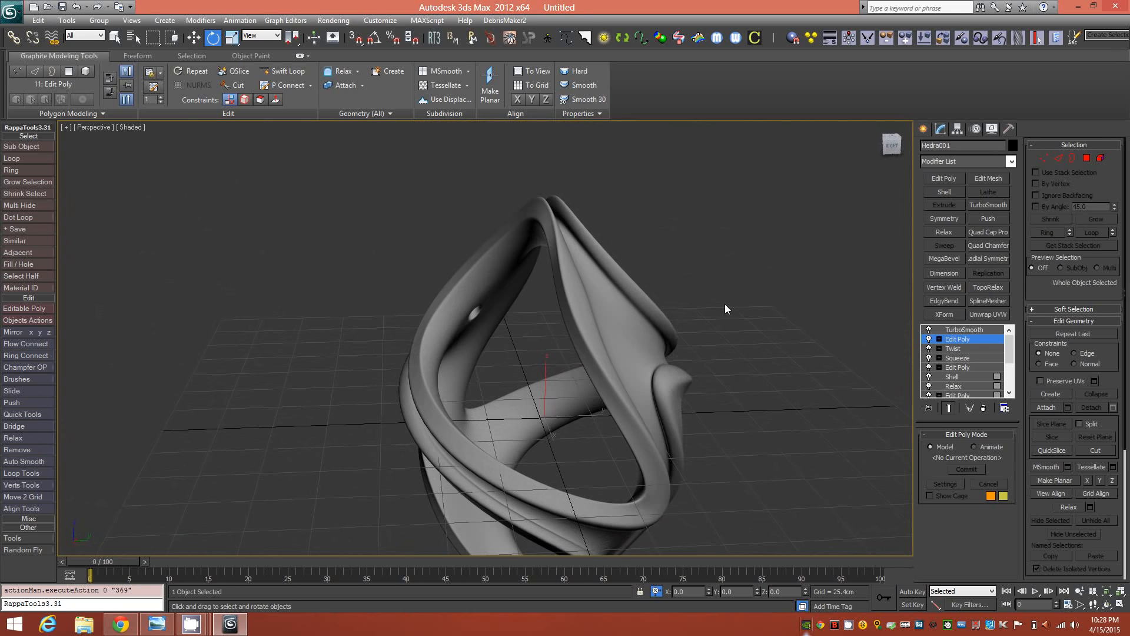
Show edged faces again, turn off the smoothed end result, and switch to vertex editing.
key("F4")
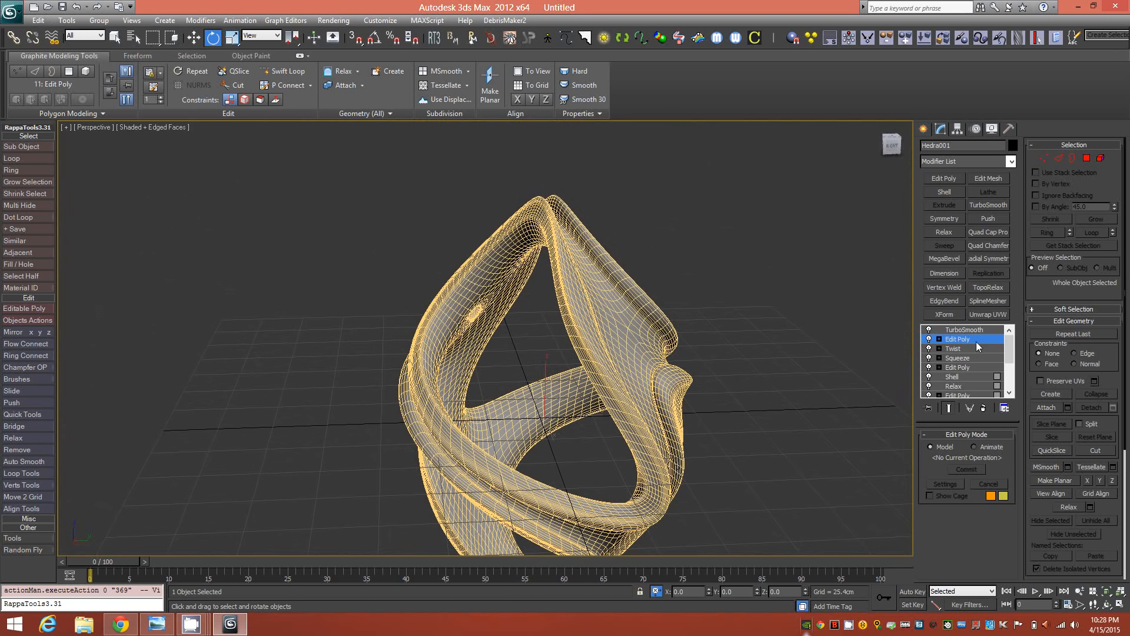
key("alt+e")
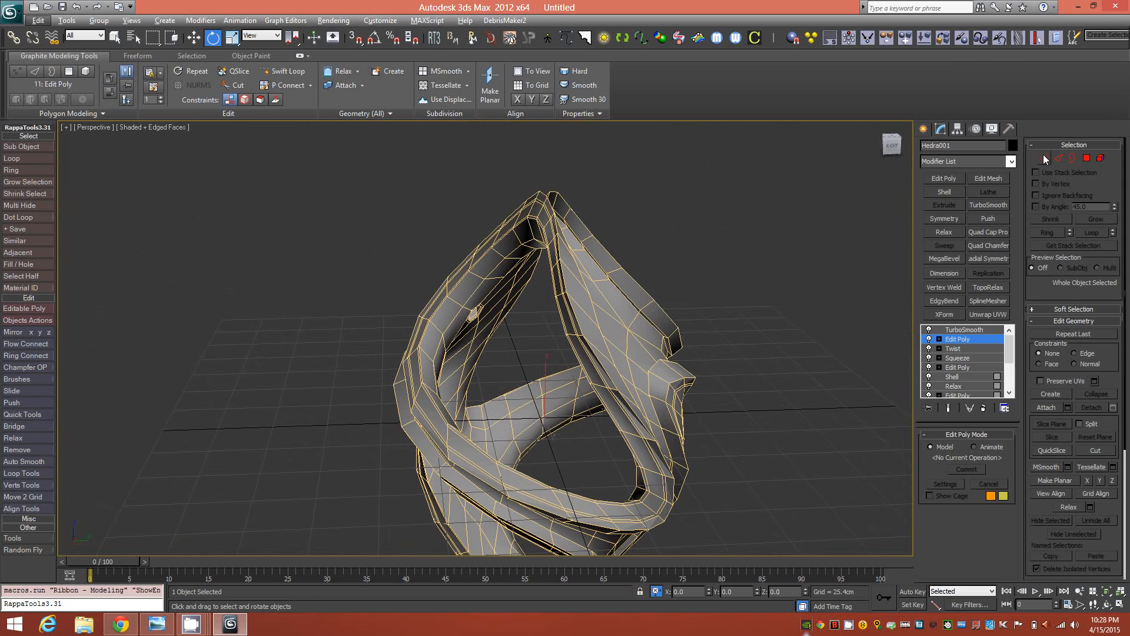
left_click(1044, 158)
Select the multi-edge vertex on the next band's outer surface together with its counterpart on the inner surface.
left_click(628, 330)
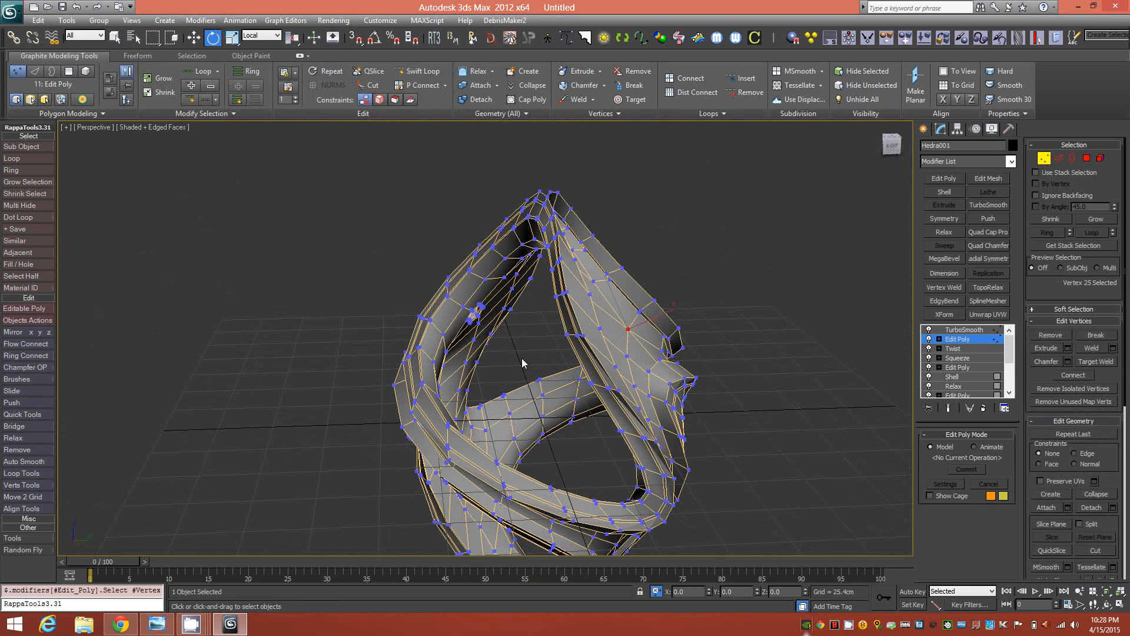
middle_click_drag(618, 369, 557, 366, "alt")
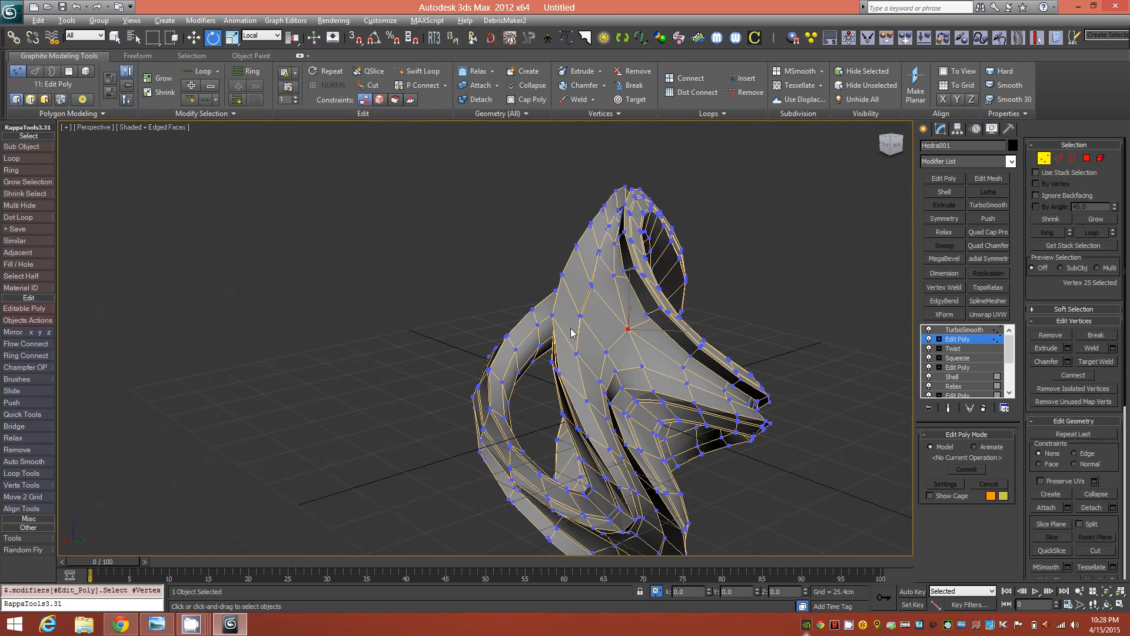
middle_click_drag(571, 333, 733, 309, "alt")
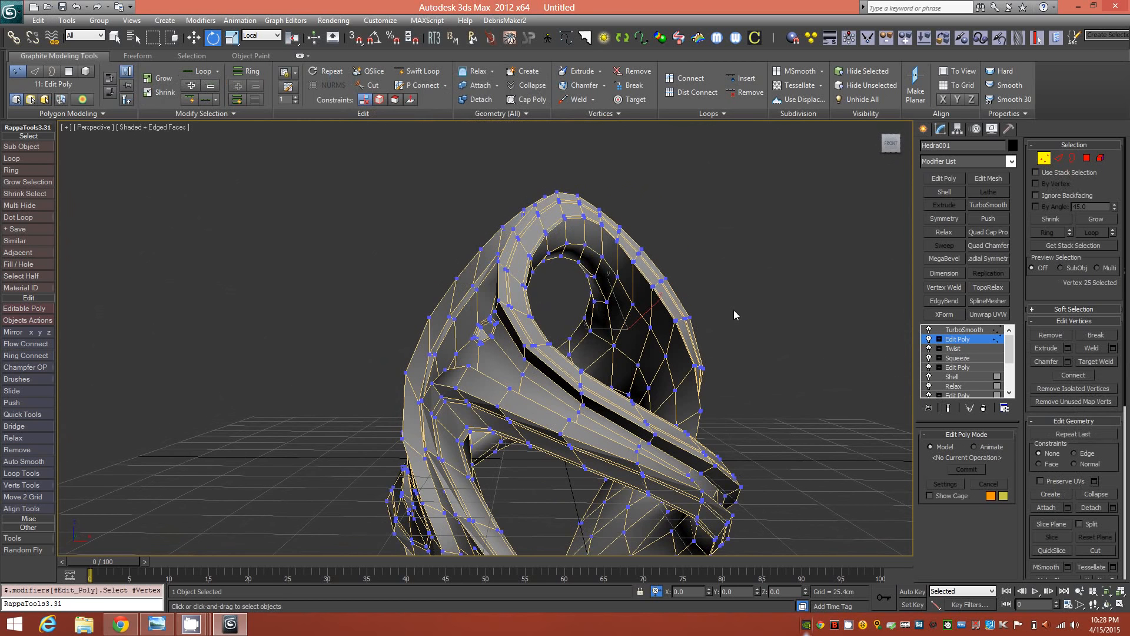
left_click(614, 349, "ctrl")
scroll(608, 324, "up", 3)
Chamfer this second vertex pair by 6.431 cm.
middle_click_drag(684, 326, 552, 344, "alt")
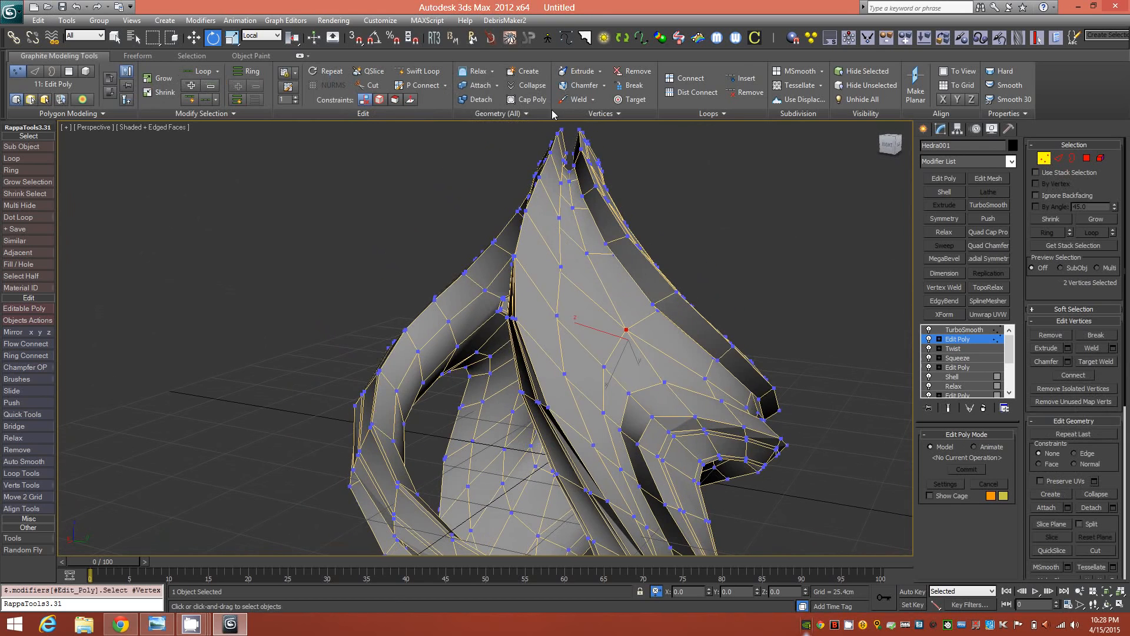
left_click(582, 86, "shift")
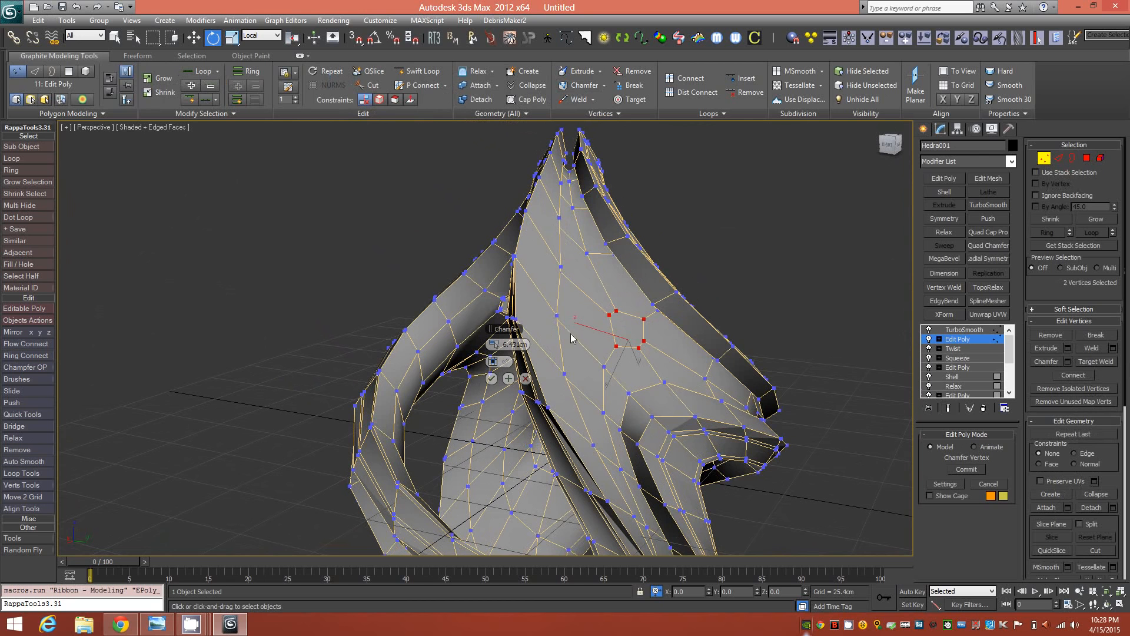
left_click(492, 380)
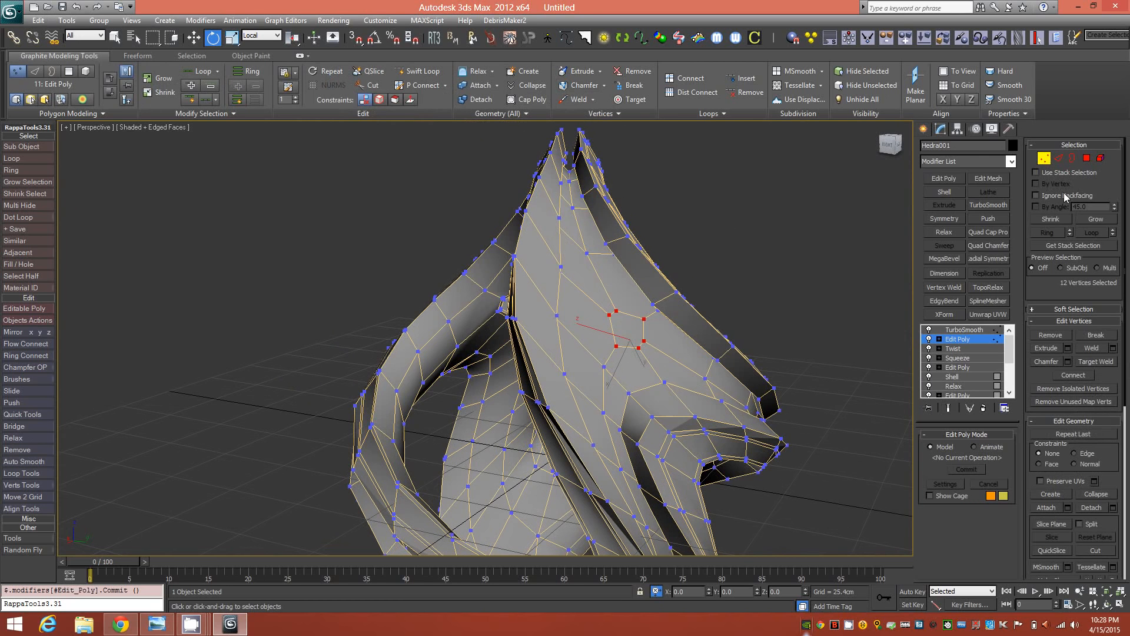
Convert the second chamfer to a polygon selection shrunk to its two central faces, and regularise them with GeoPoly.
left_click(1087, 158, "ctrl")
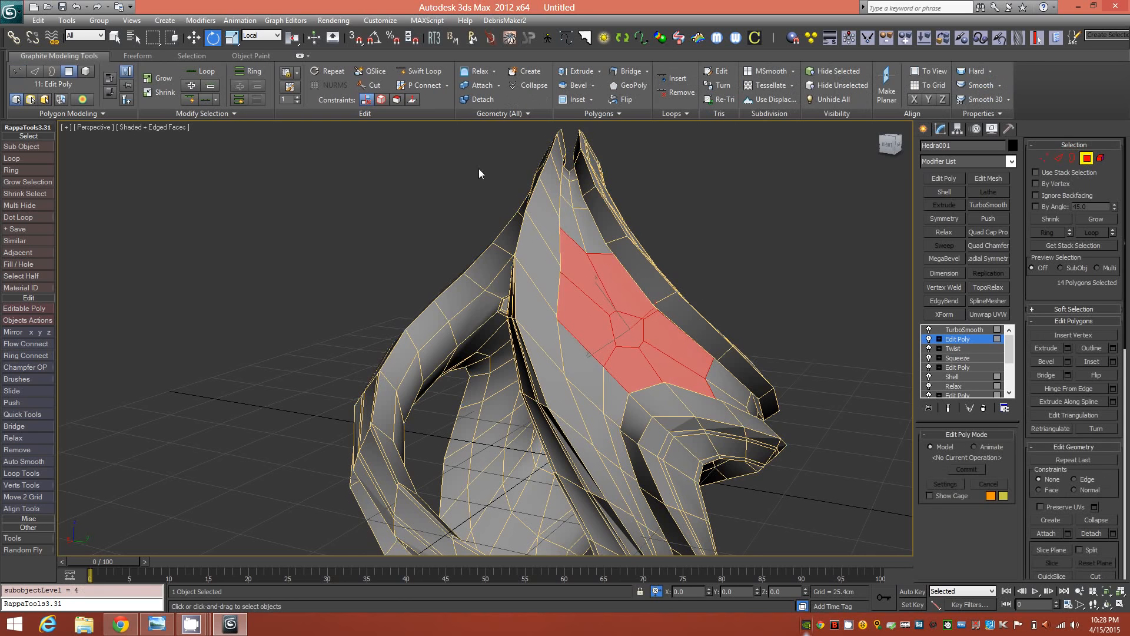
left_click(165, 92)
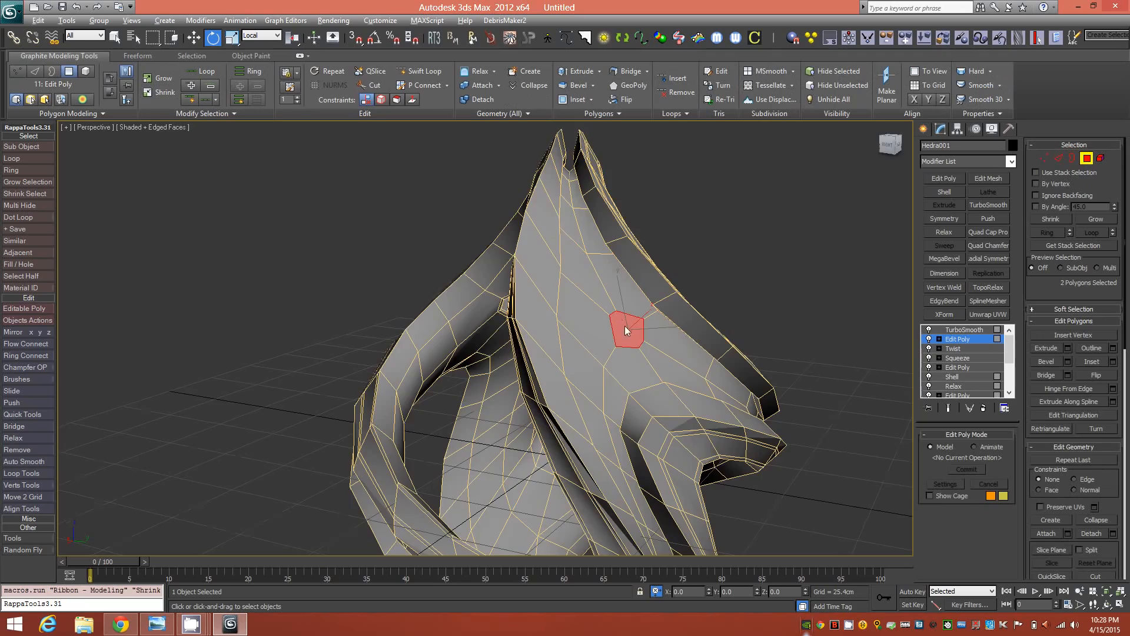
middle_click_drag(624, 326, 741, 306, "alt")
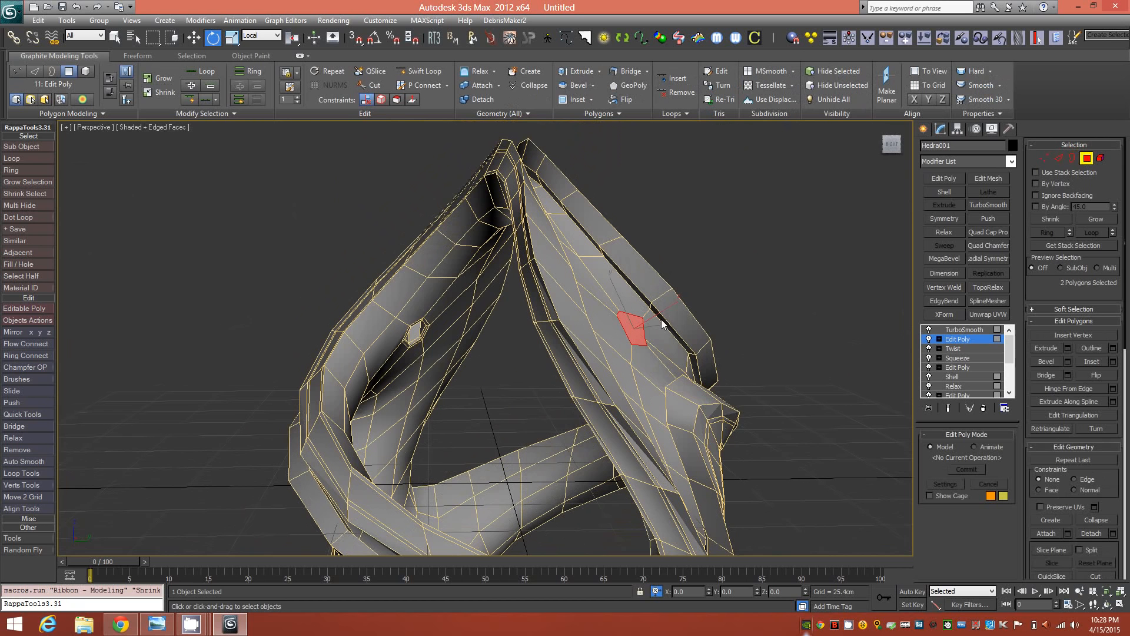
left_click(628, 86)
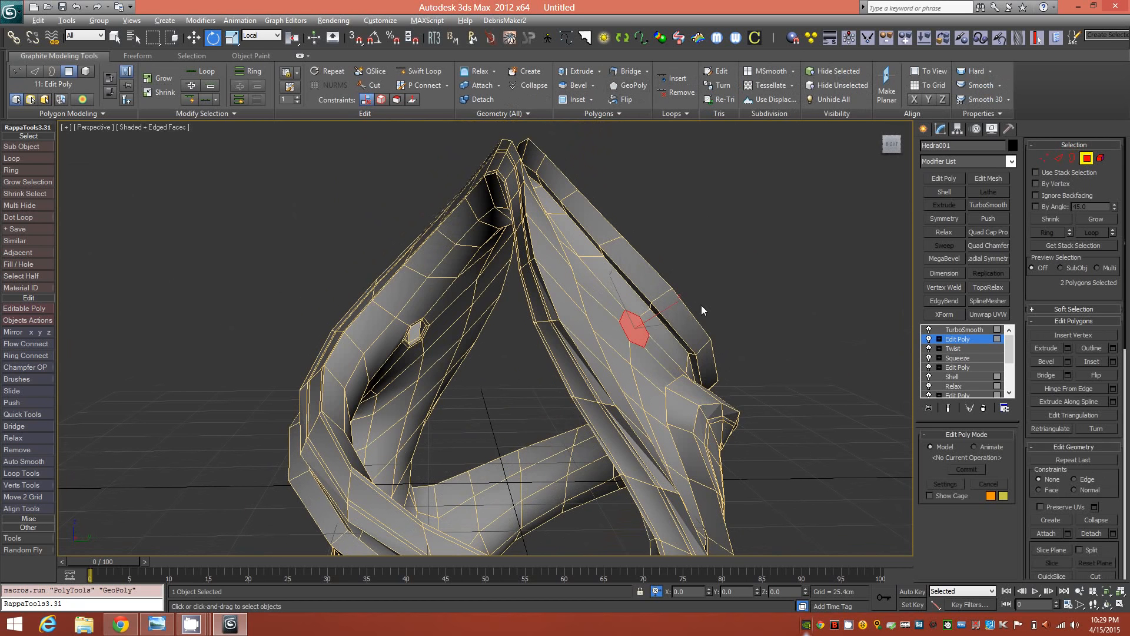
Inset the two regularised faces by 0.995 cm and bridge them into a hole through the second band.
middle_click_drag(701, 306, 671, 330, "alt")
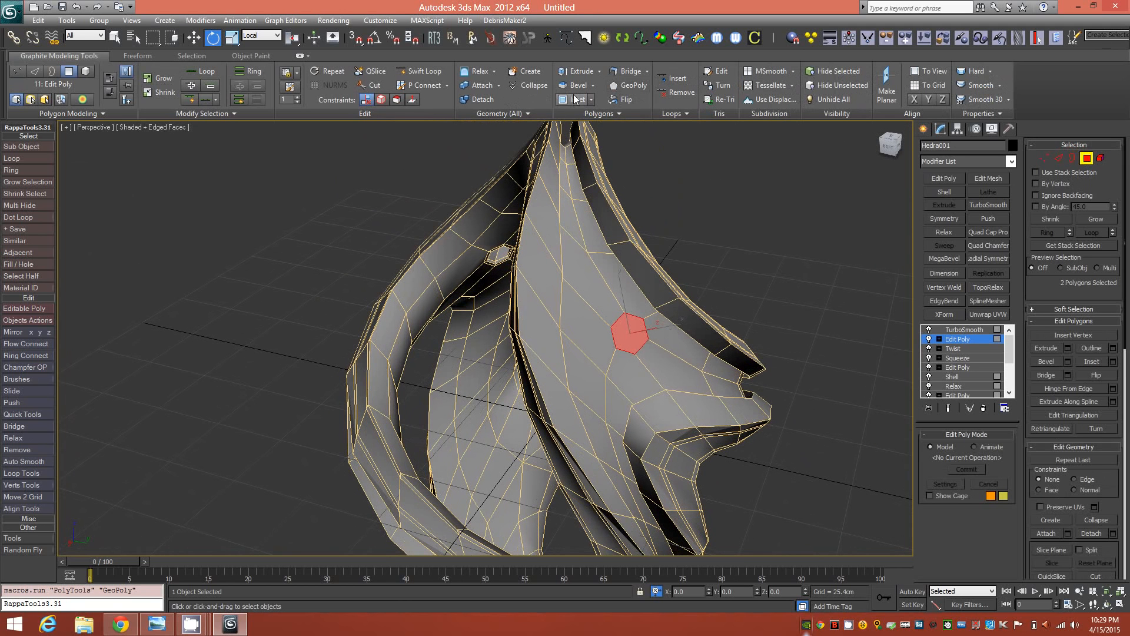
left_click(574, 100, "shift")
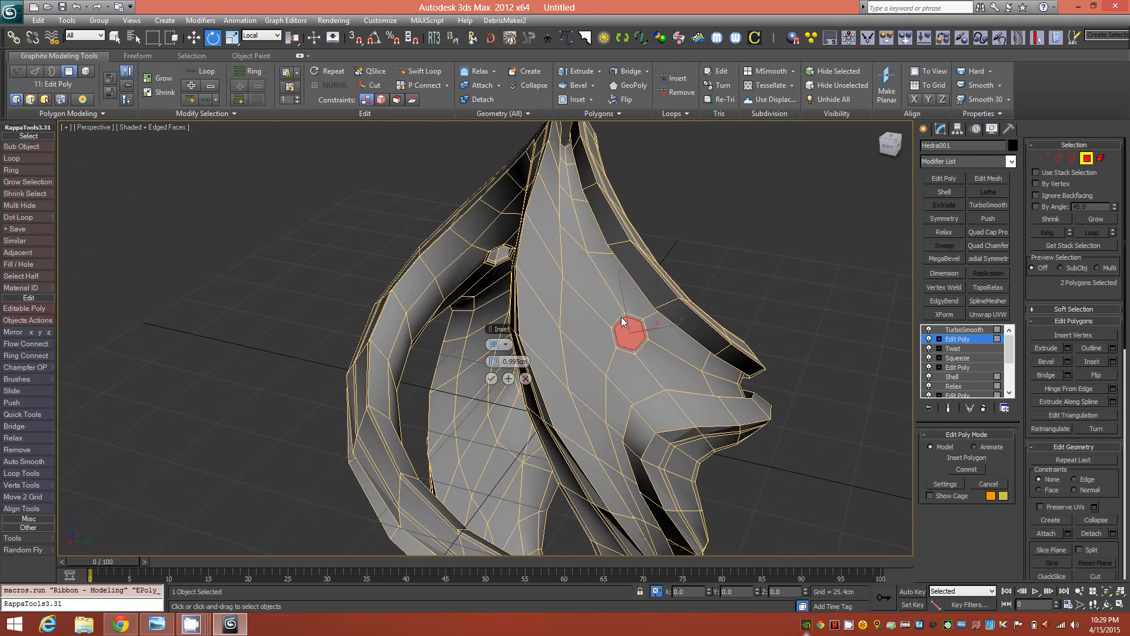
left_click(491, 379)
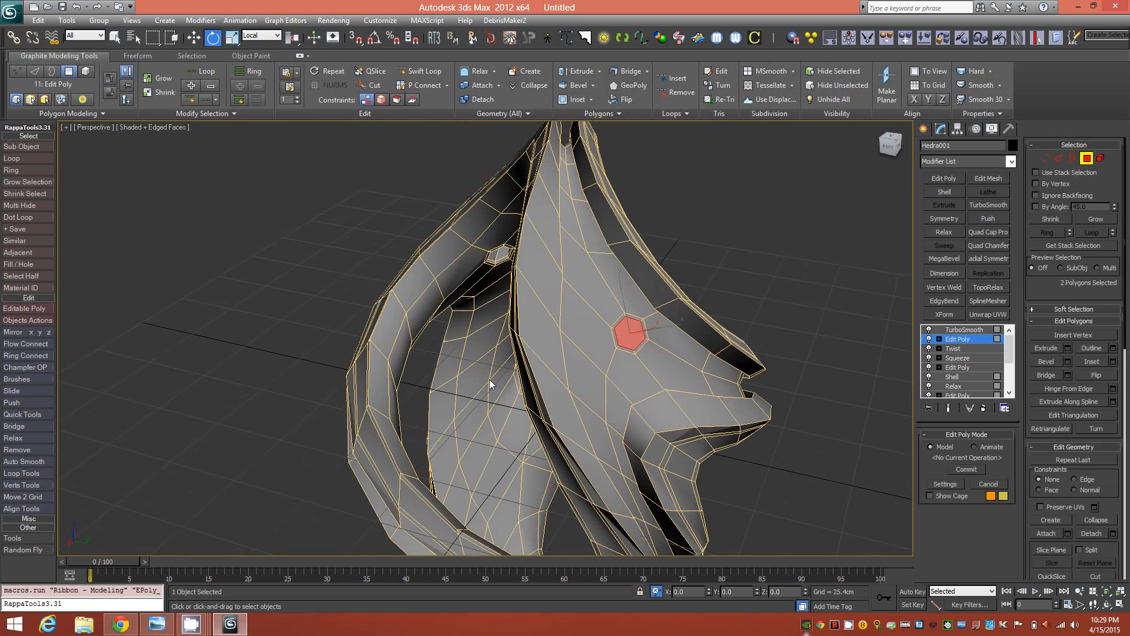
left_click(623, 72)
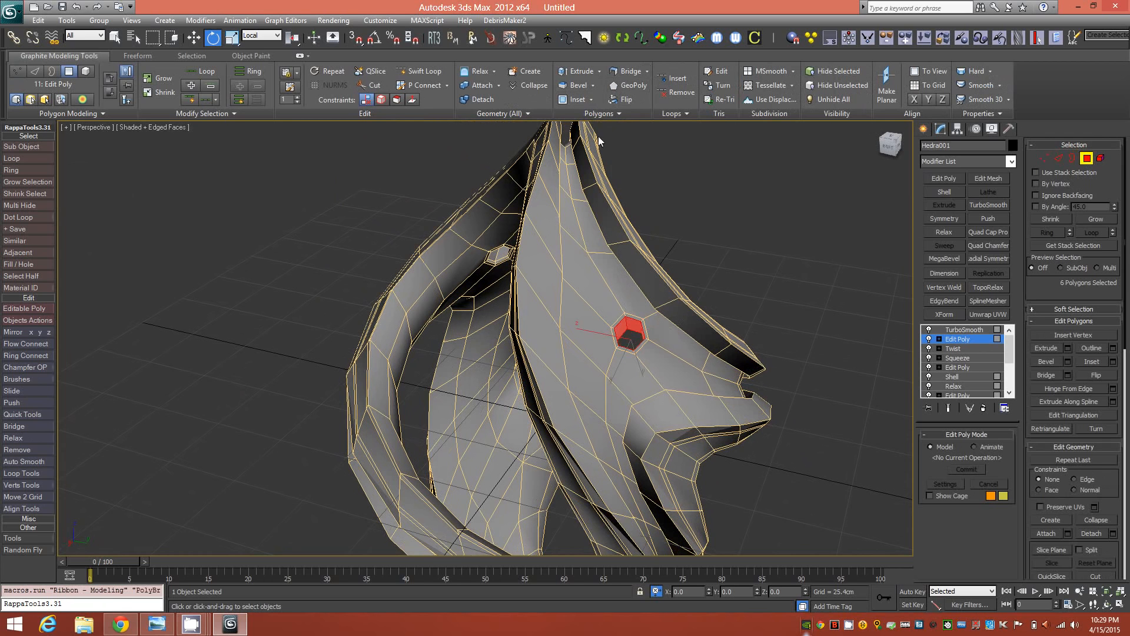
Inset the six inner wall polygons of the new hole.
left_click(577, 98, "shift")
left_click(491, 379)
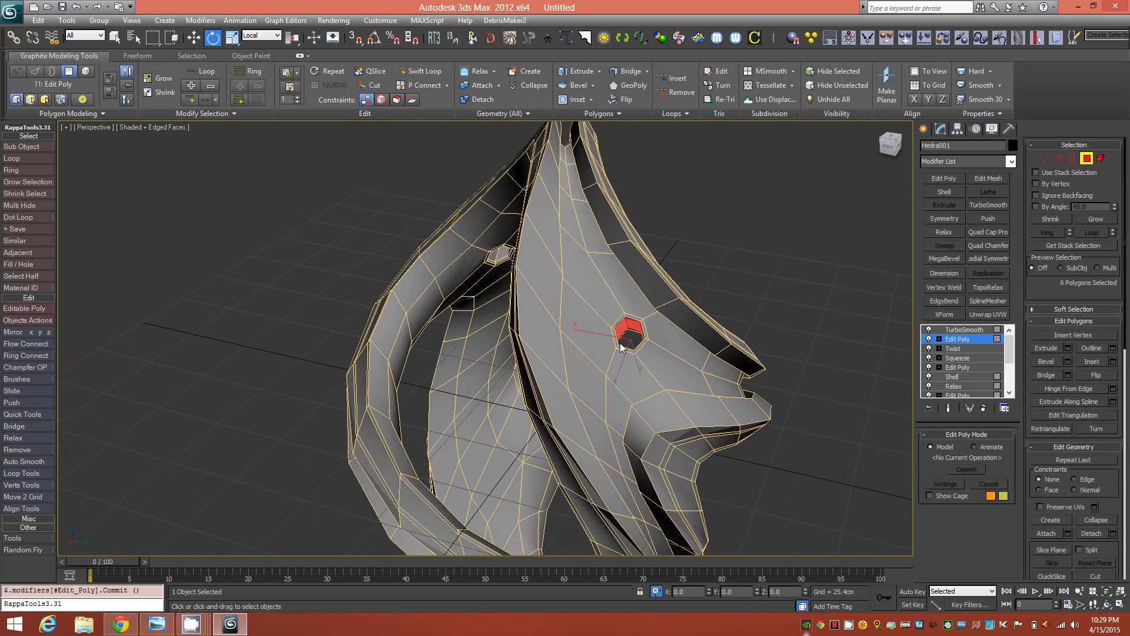
middle_click_drag(669, 369, 616, 358, "alt")
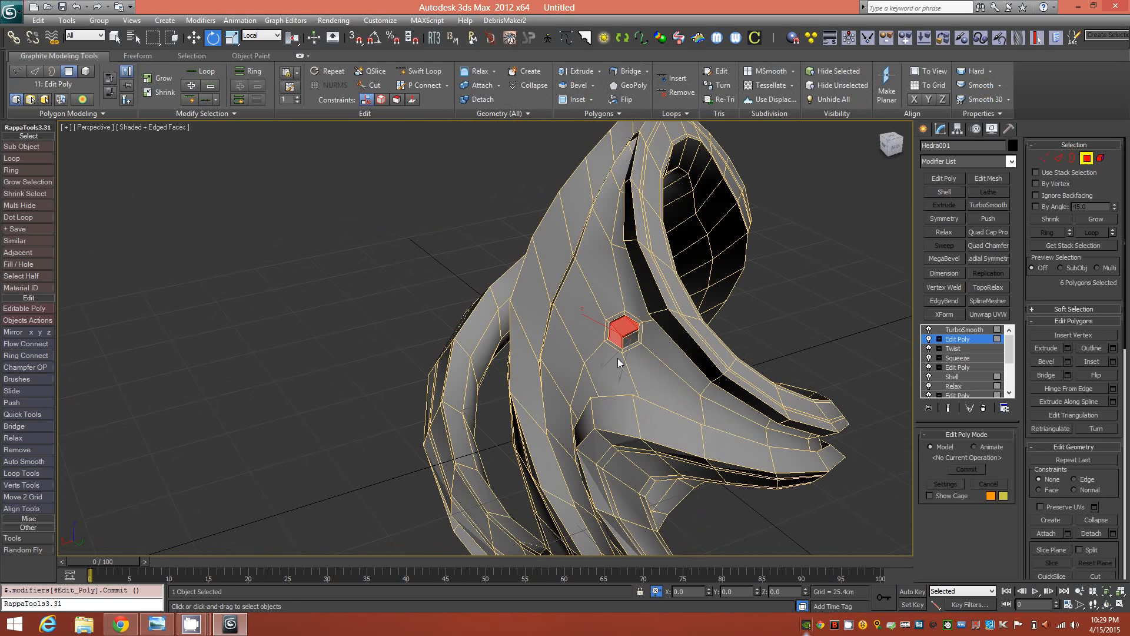
Leave polygon editing and turn on the smoothed end result, viewing both holes from several sides.
left_click(1087, 159)
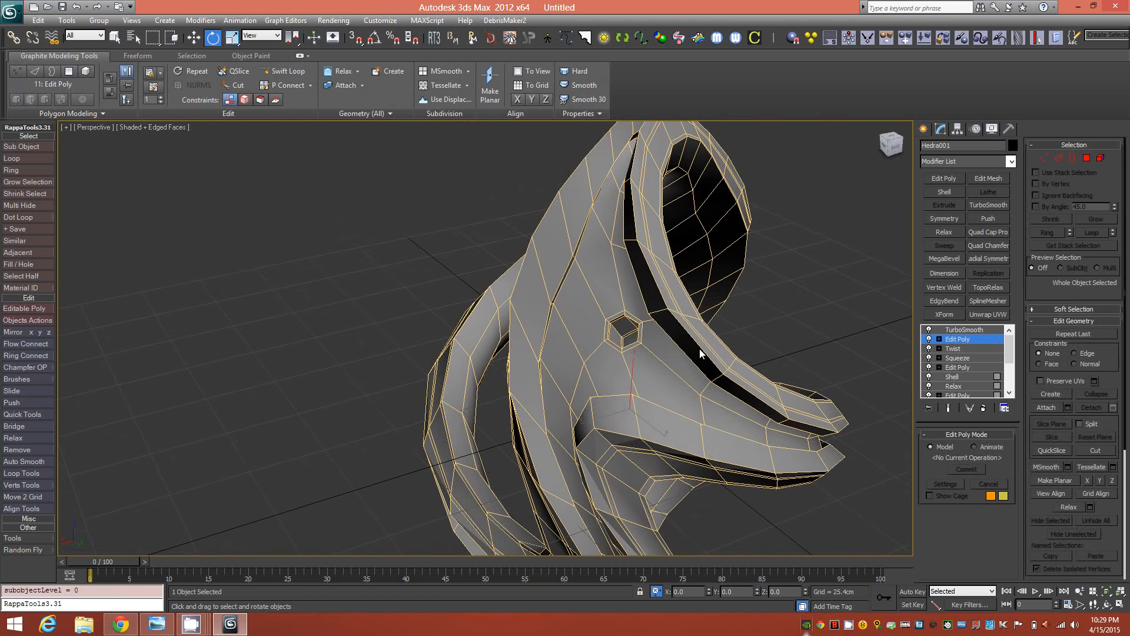
key("ctrl+e")
middle_click_drag(698, 350, 583, 356, "alt")
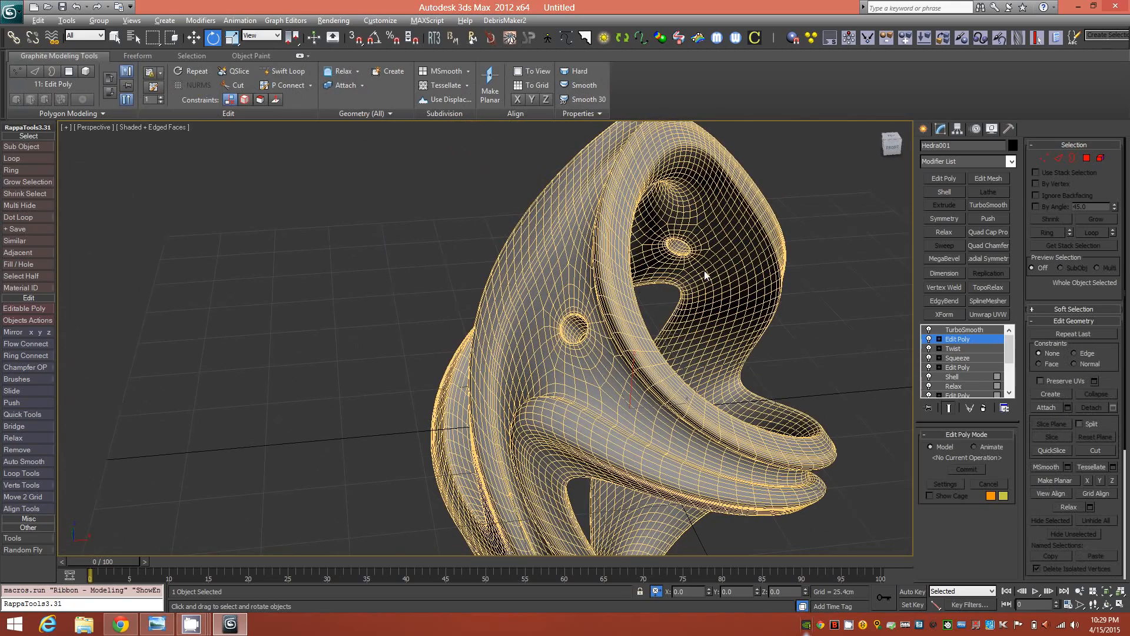
middle_click_drag(704, 274, 643, 339, "alt")
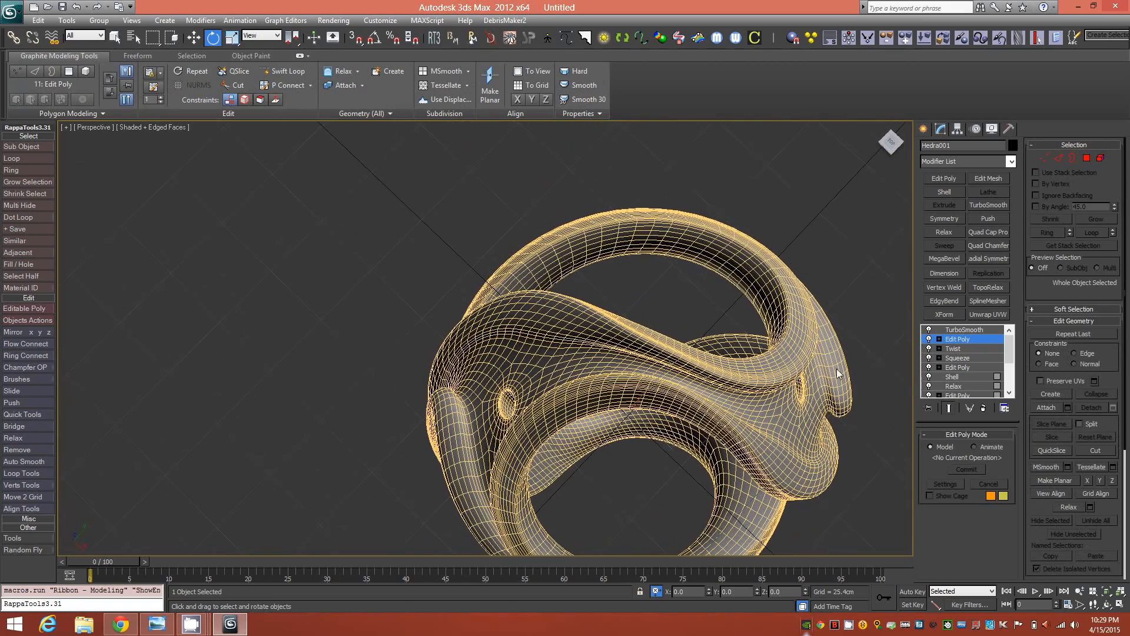
middle_click_drag(622, 398, 631, 354, "alt")
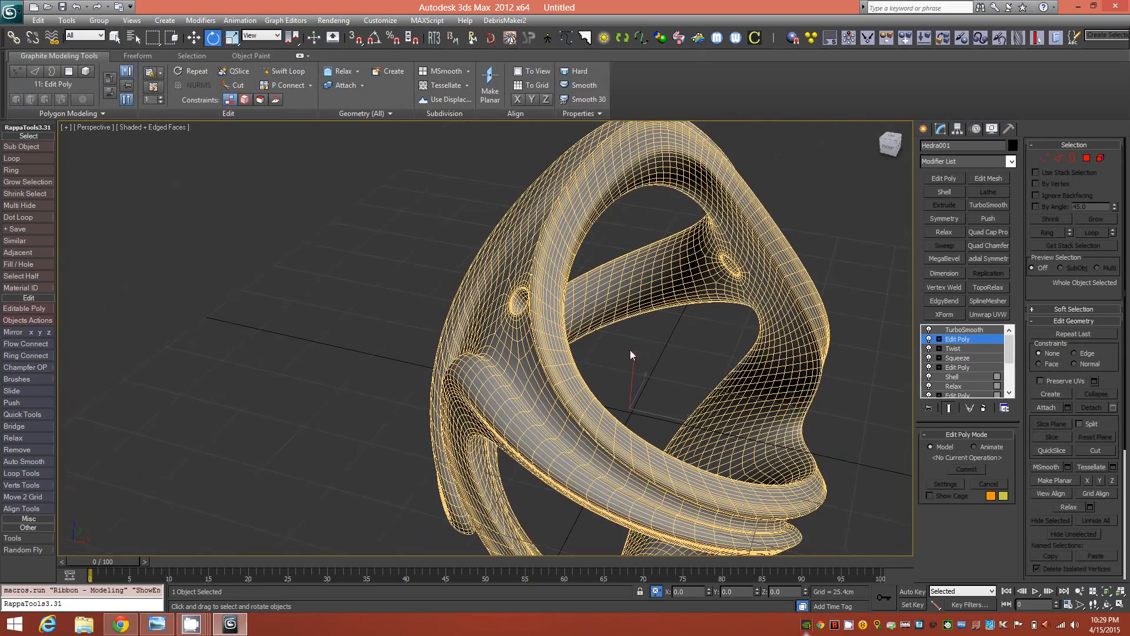
middle_click_drag(595, 405, 676, 385, "alt")
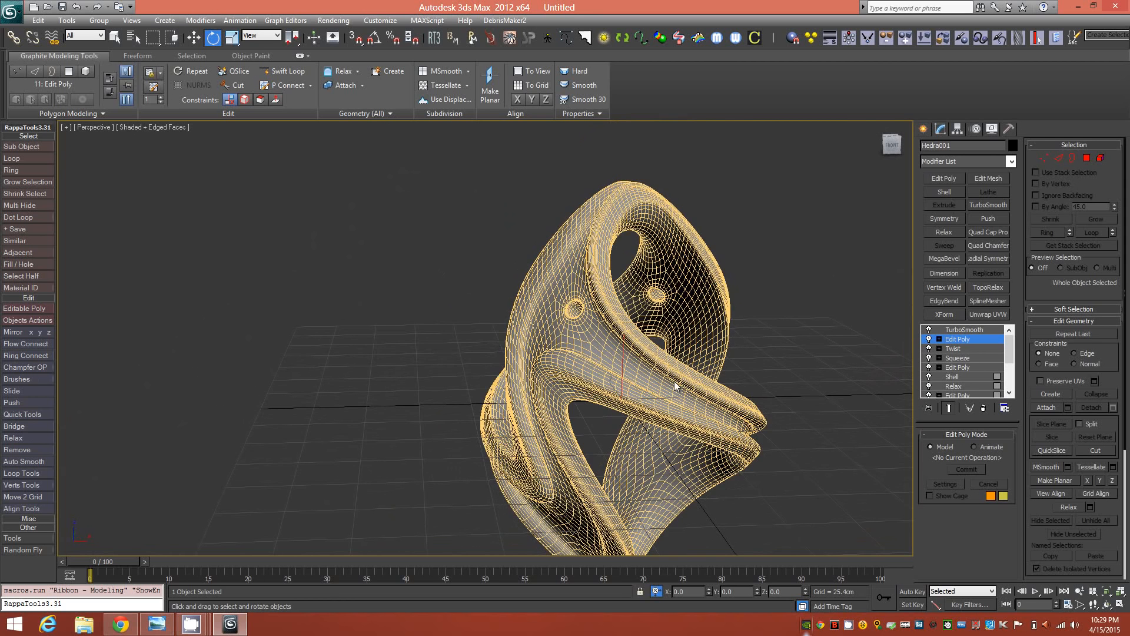
Hide the edged faces and examine the roundness of both holes on the plain shaded, smoothed bands.
key("F4")
middle_click_drag(594, 310, 637, 356, "alt")
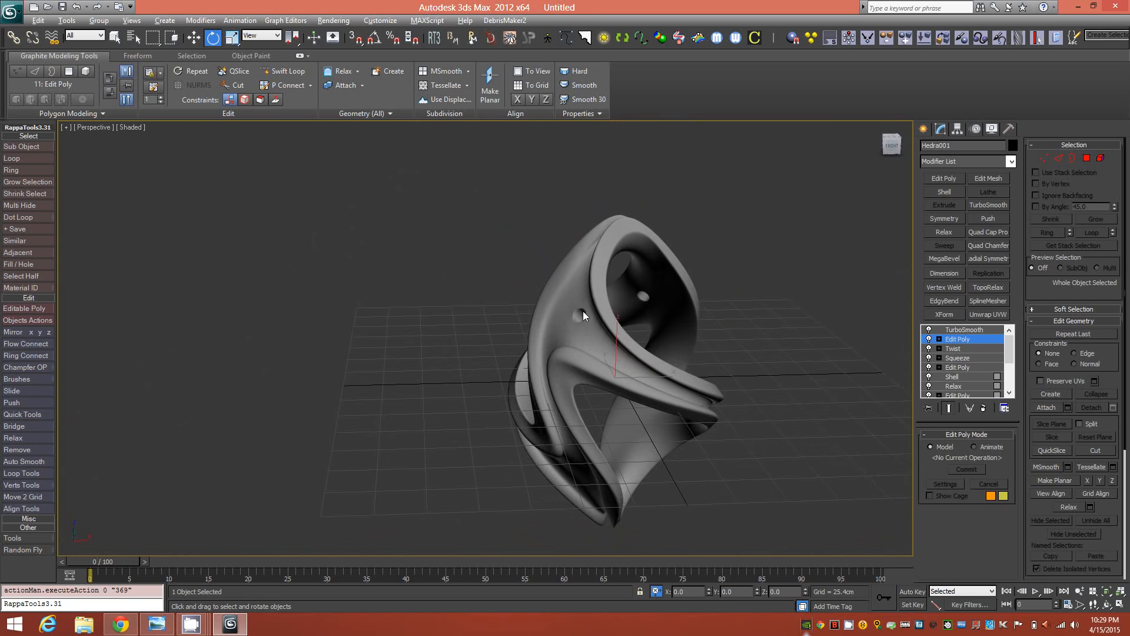
scroll(583, 311, "up", 8)
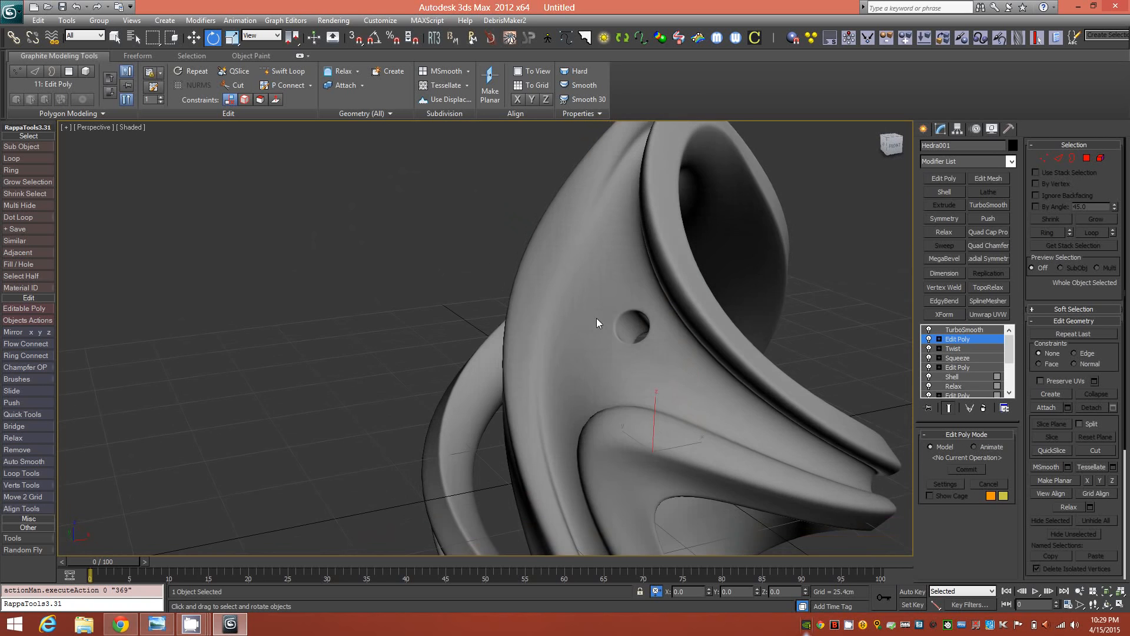
middle_click_drag(596, 318, 506, 339, "alt")
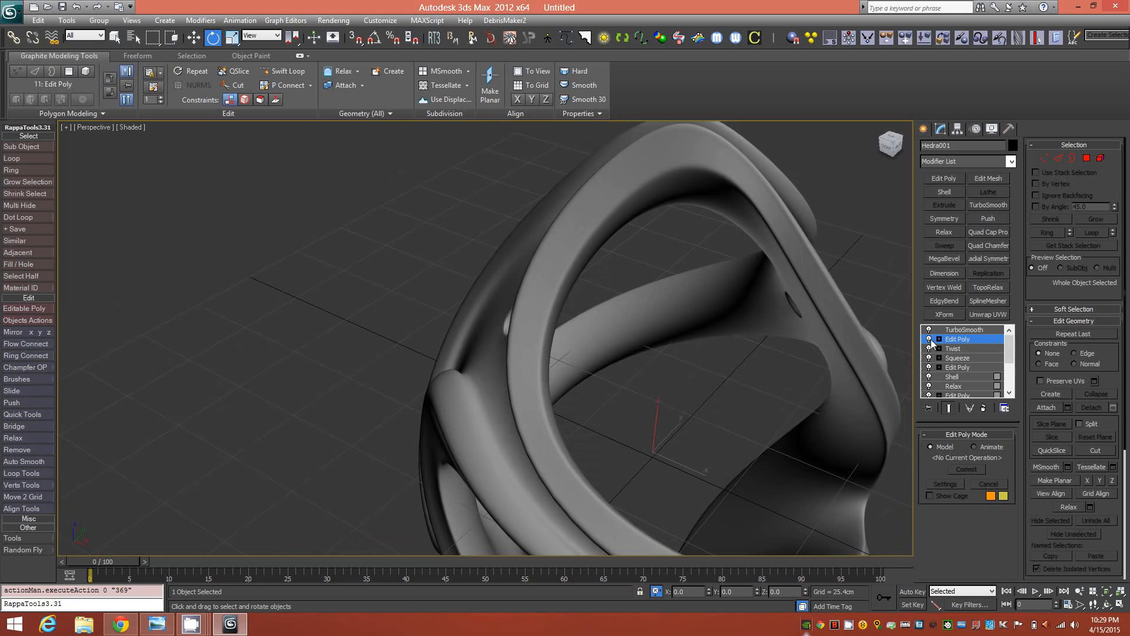
middle_click_drag(651, 350, 714, 338, "alt")
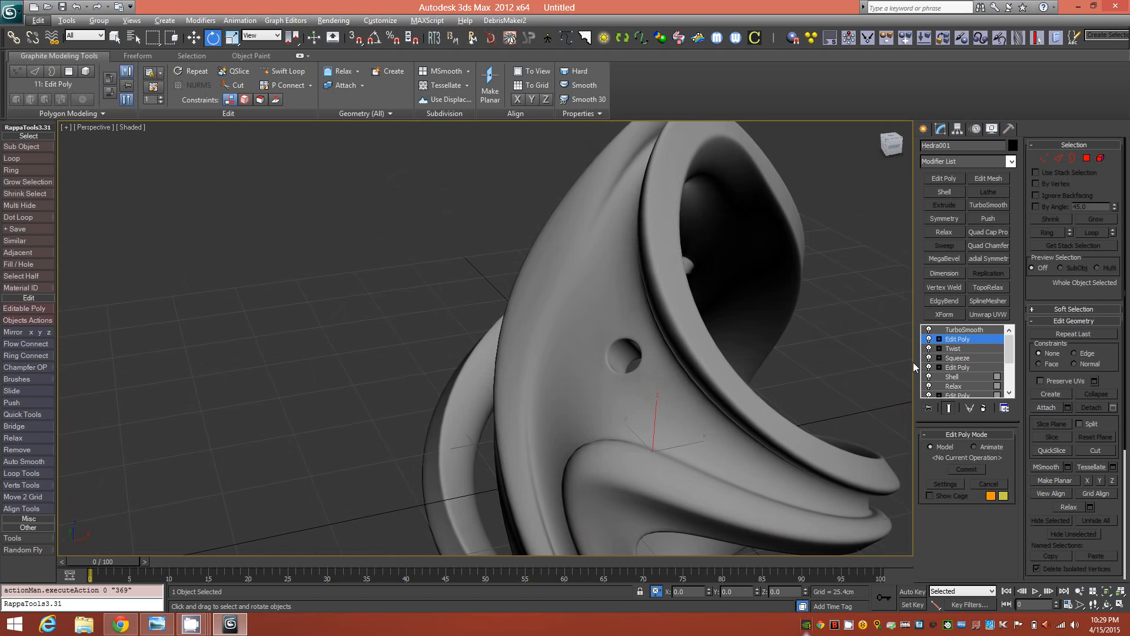
middle_click_drag(672, 359, 772, 352, "alt")
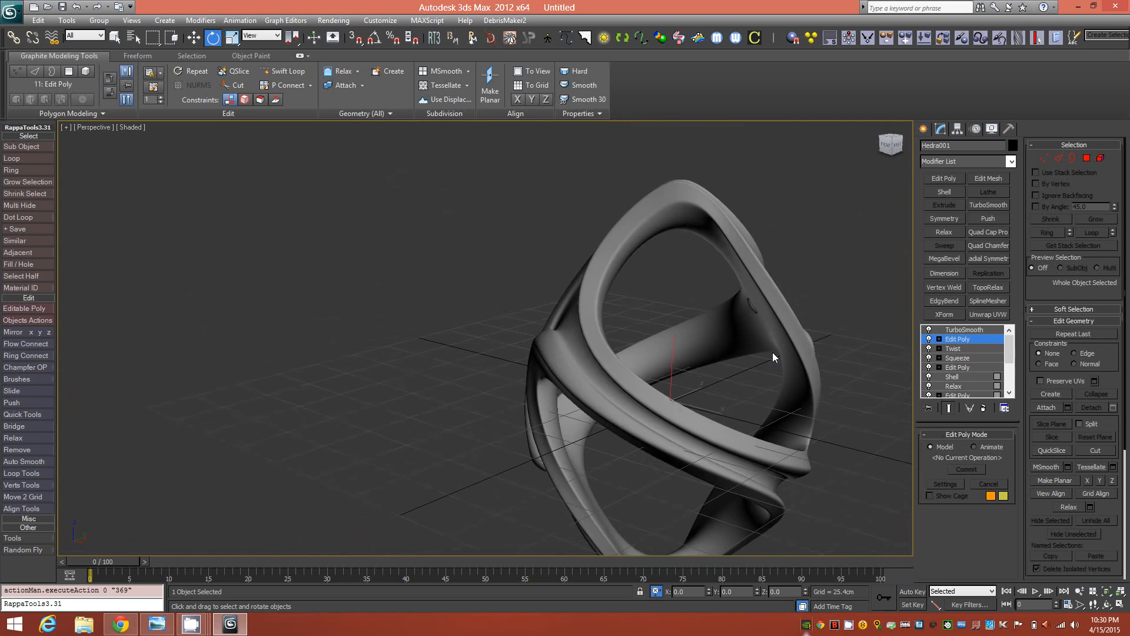
middle_click_drag(732, 435, 706, 388, "alt")
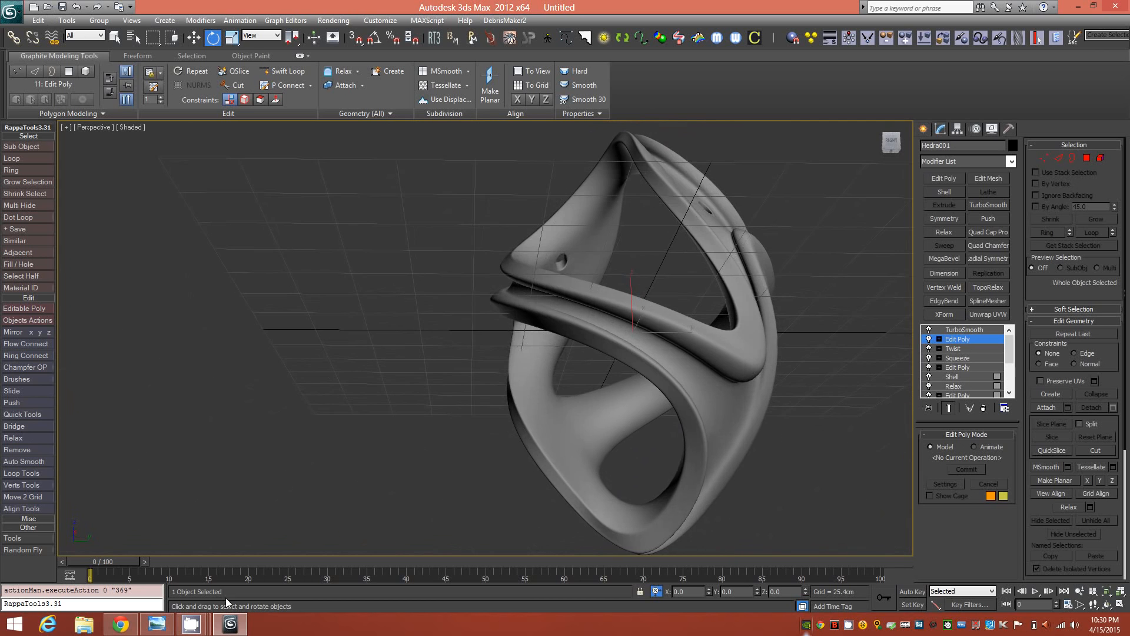
Check the hole positions in the reference photo abstract-05.png and return to the 3ds Max model.
left_click(157, 624)
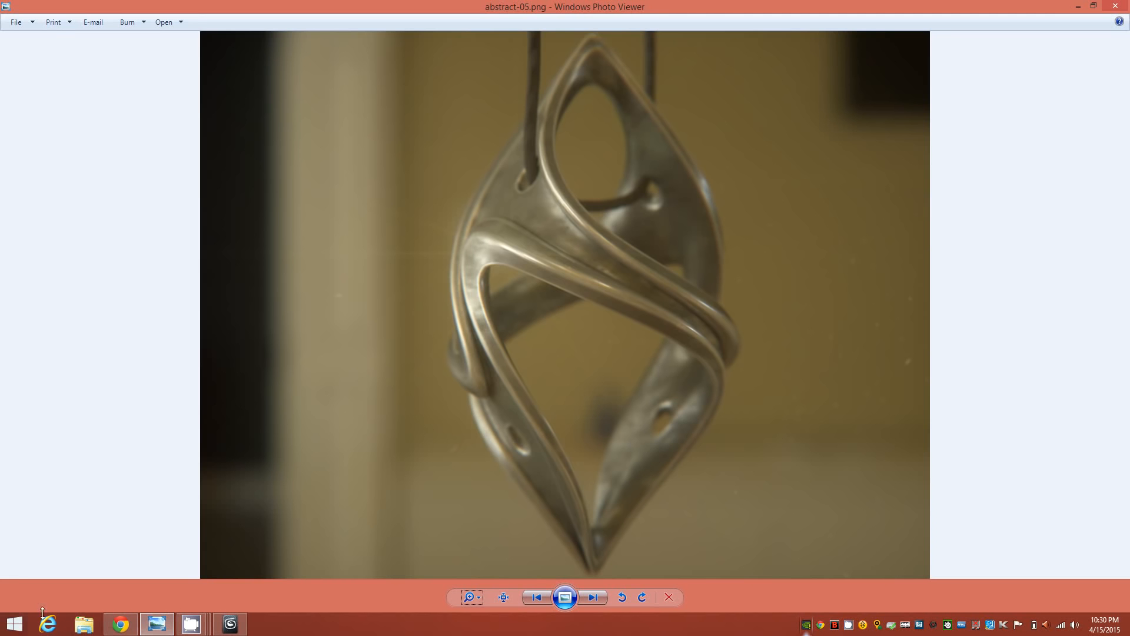
left_click(234, 625)
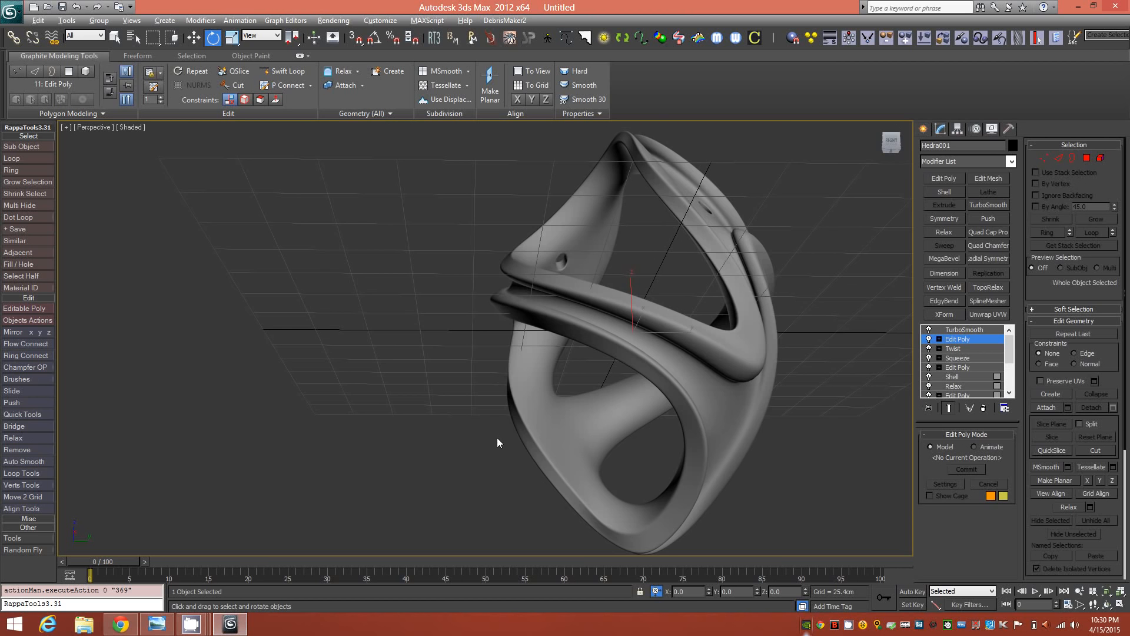
middle_click_drag(497, 437, 649, 440, "alt")
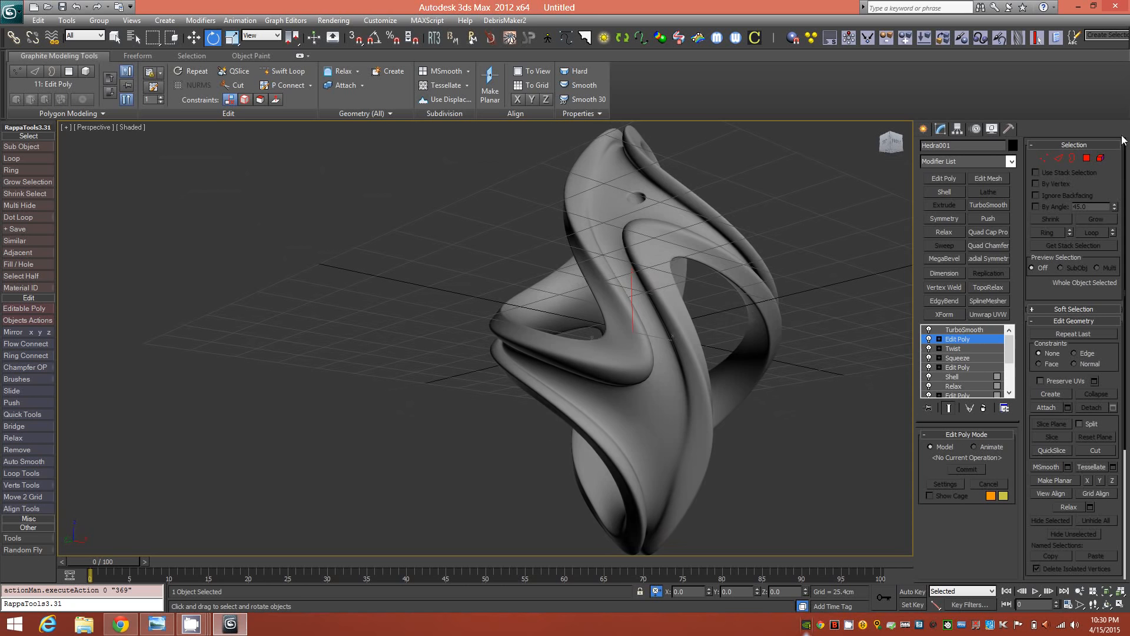
With edged faces shown and the smoothed end result off, select the multi-edge vertex on the lower band's outer surface and its inner counterpart.
key("F4")
left_click(1042, 159)
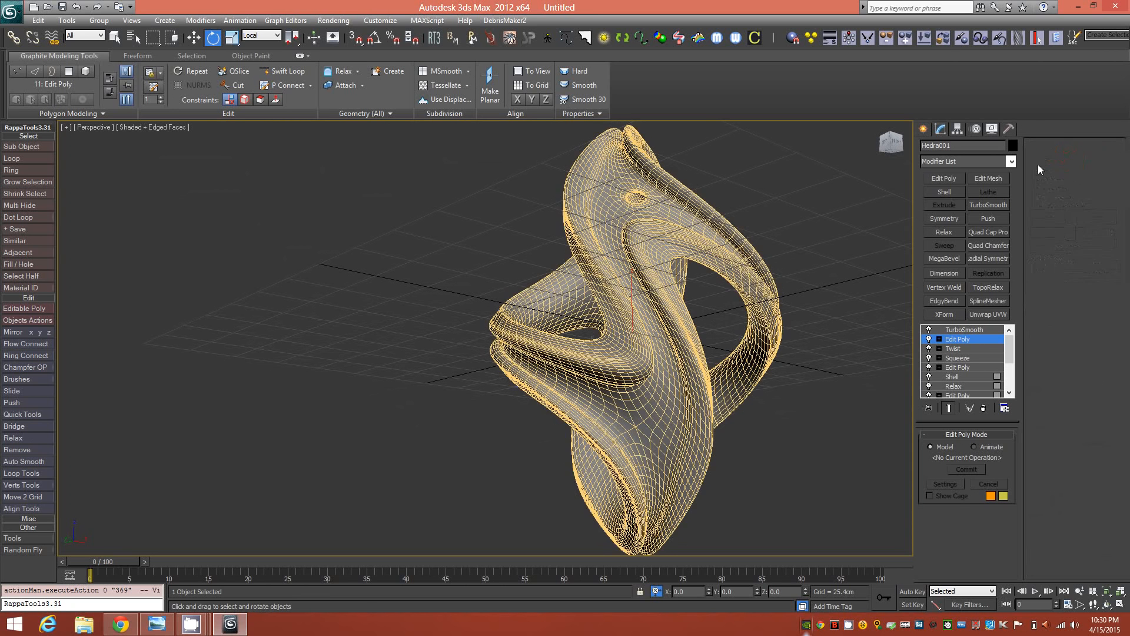
key("ctrl+e")
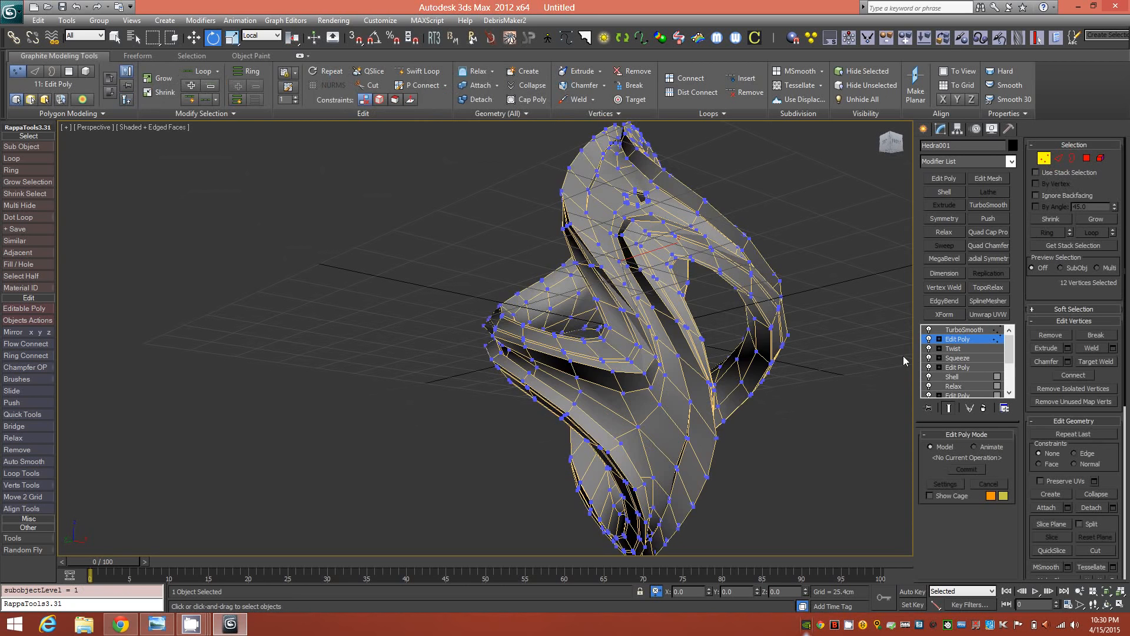
left_click(639, 428)
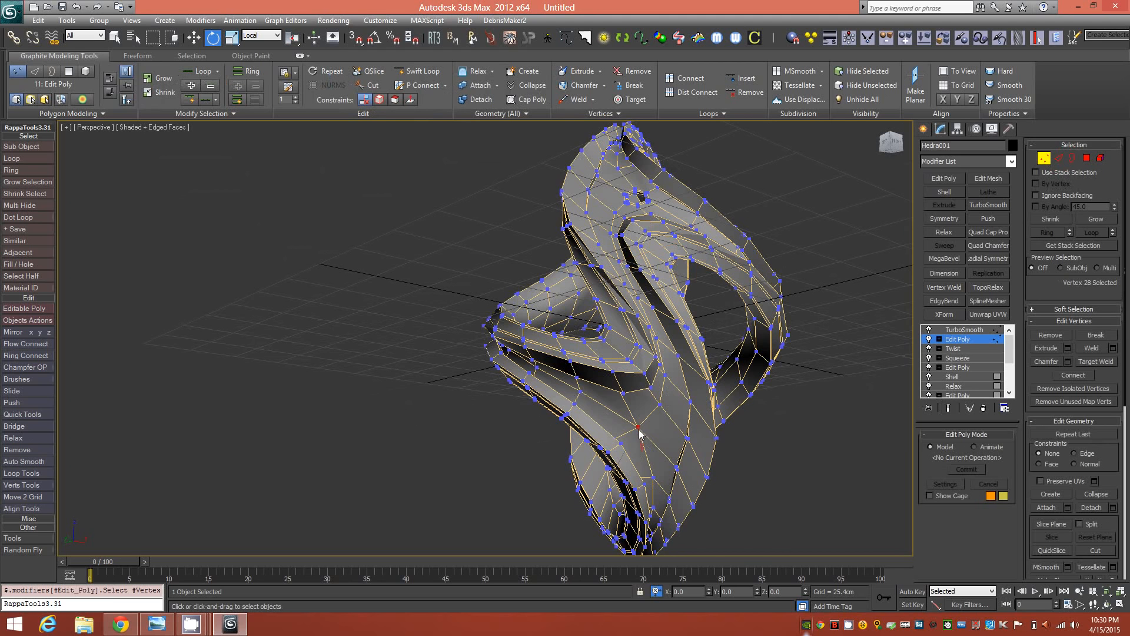
middle_click_drag(698, 448, 503, 430, "alt")
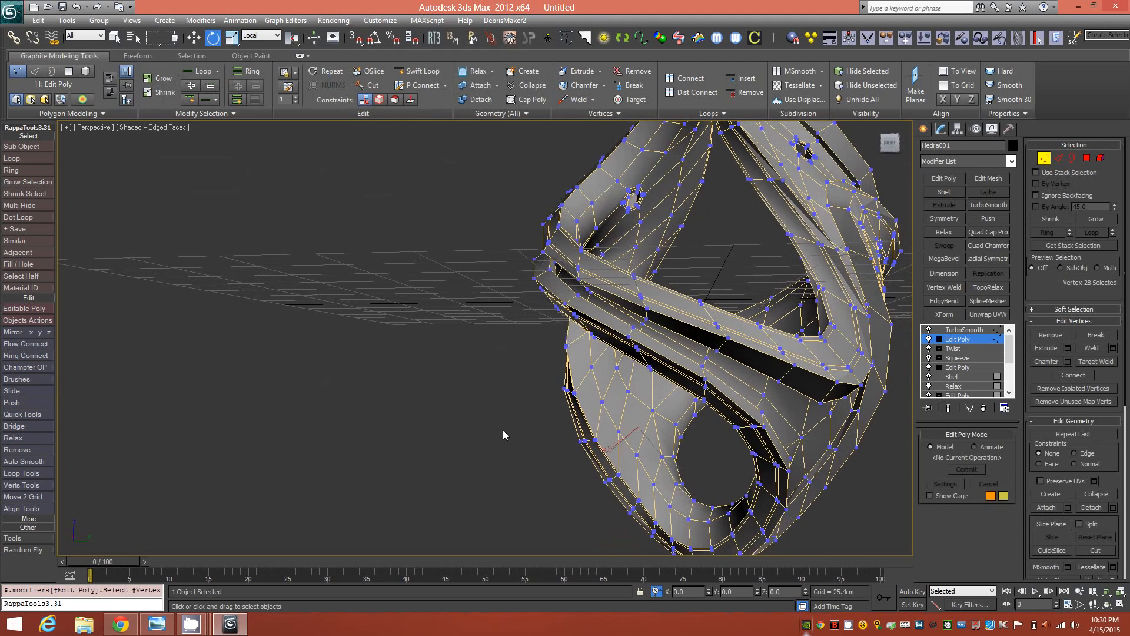
left_click(653, 411)
middle_click_drag(492, 424, 647, 432, "alt")
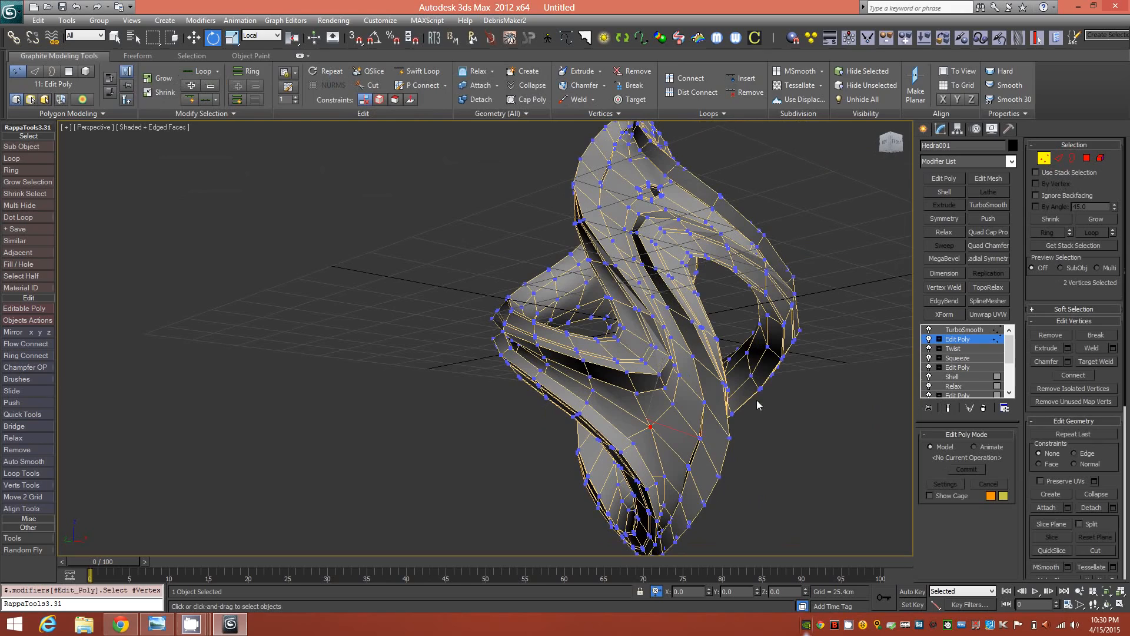
Leave vertex editing and show the smoothed end result again.
left_click(1045, 157)
key("ctrl+q")
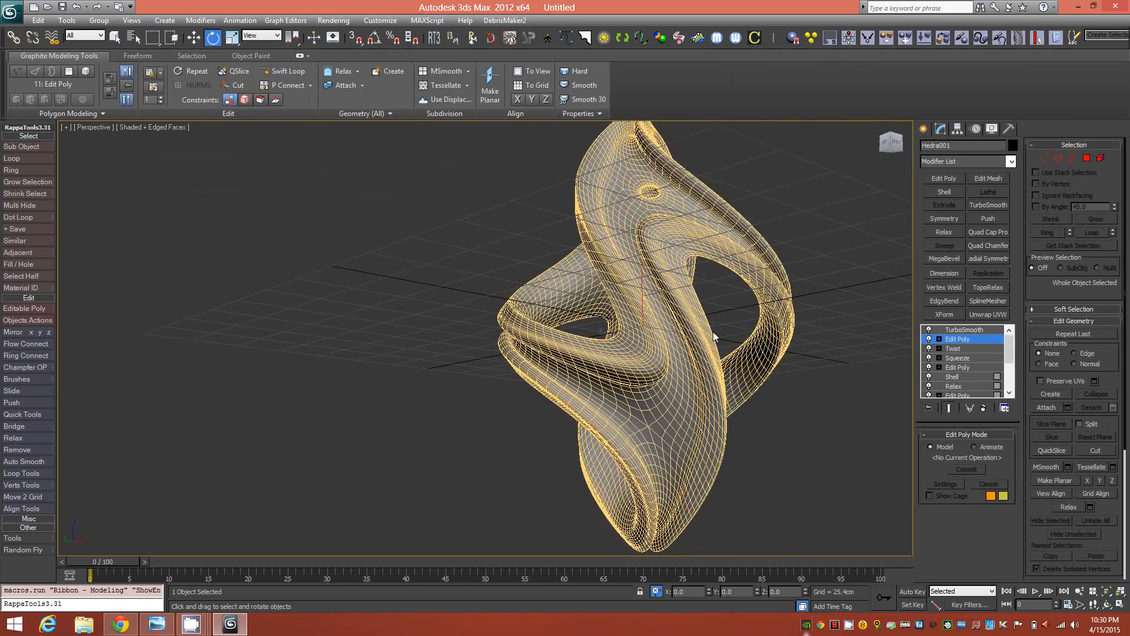
middle_click_drag(715, 337, 760, 356, "alt")
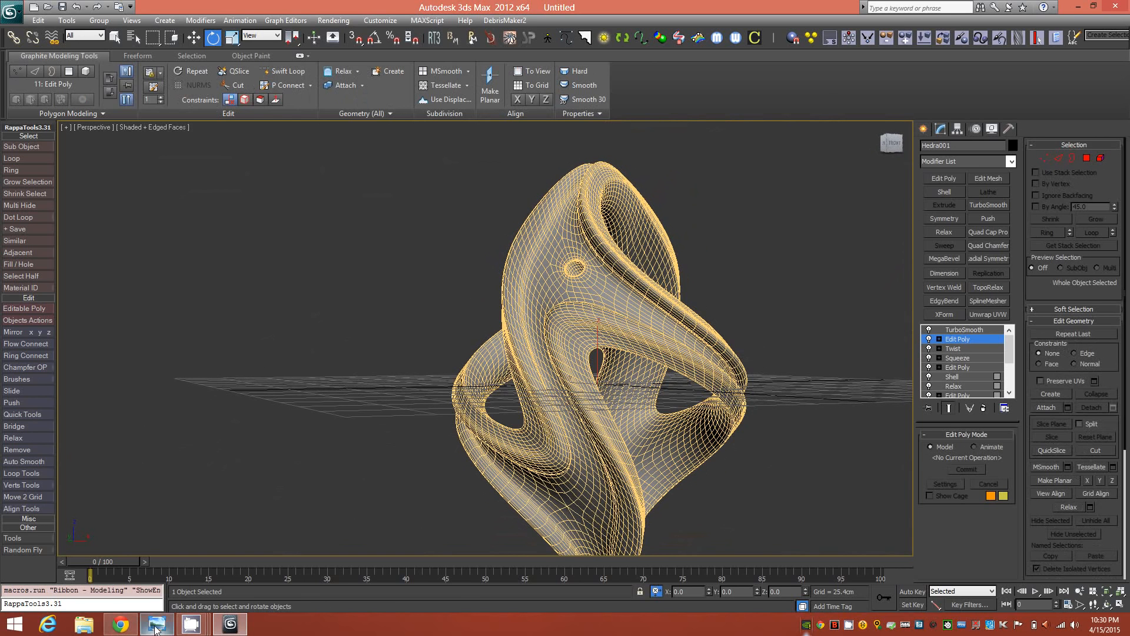
Compare the reference photo abstract-05.png with the front view of the whole pendant in 3ds Max.
left_click(189, 624)
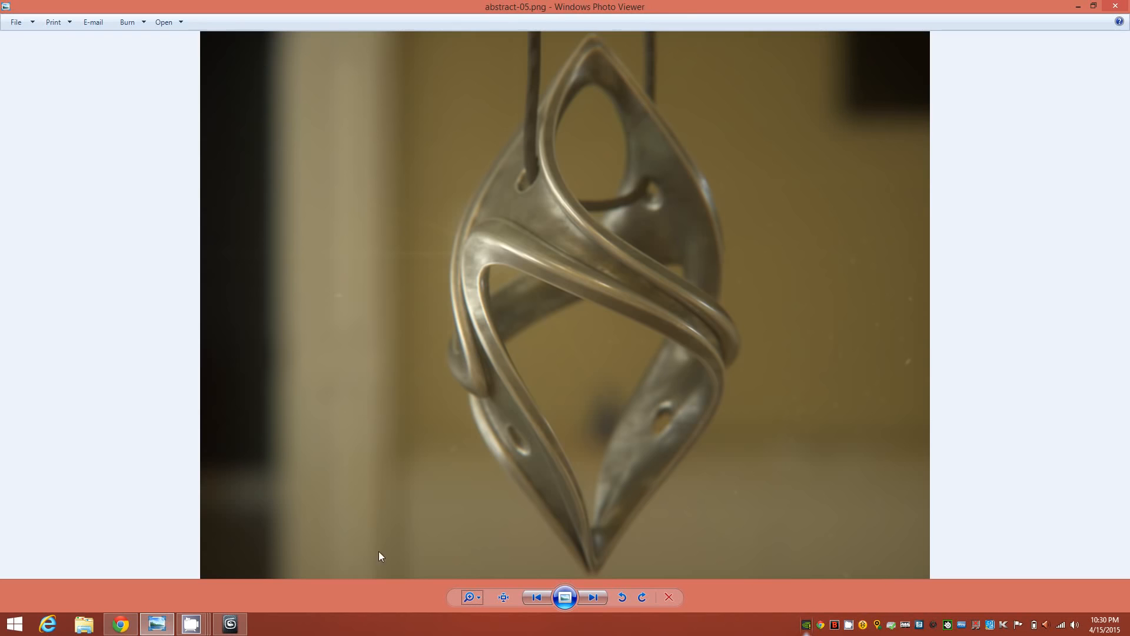
left_click(230, 624)
middle_click_drag(579, 437, 598, 419, "alt")
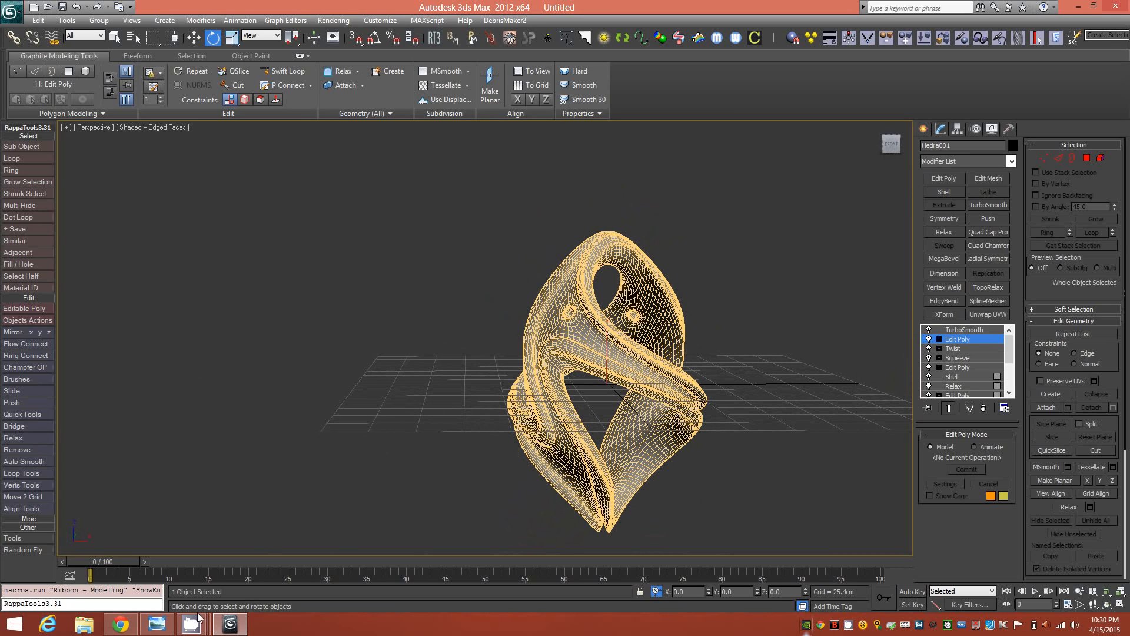
middle_click_drag(532, 441, 487, 428, "alt")
scroll(500, 371, "up", 5)
scroll(499, 370, "down", 5)
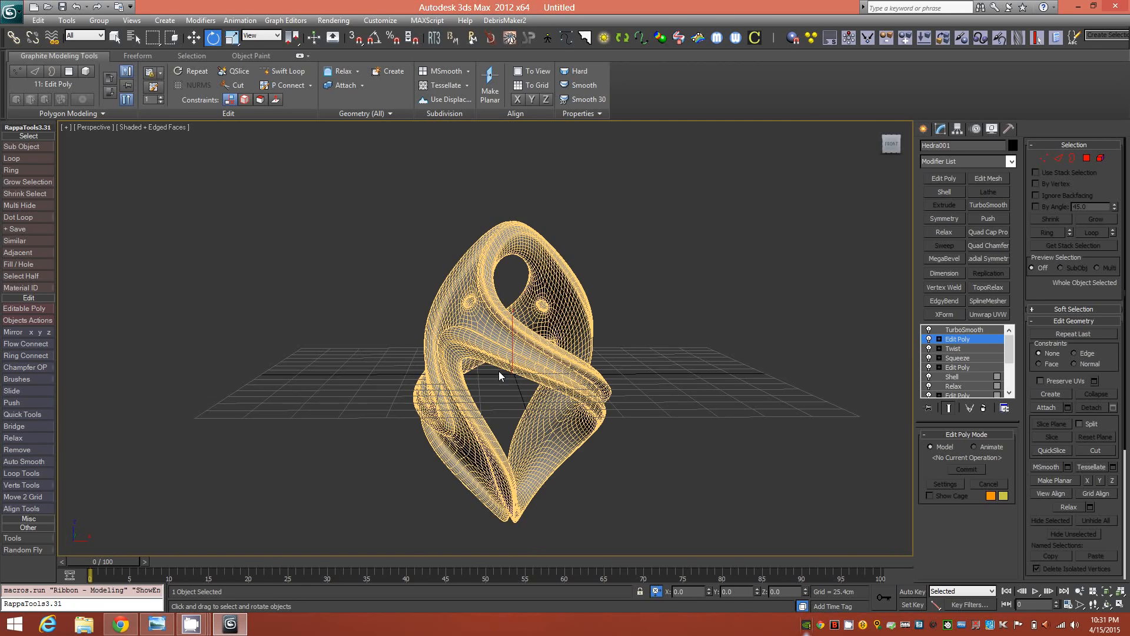